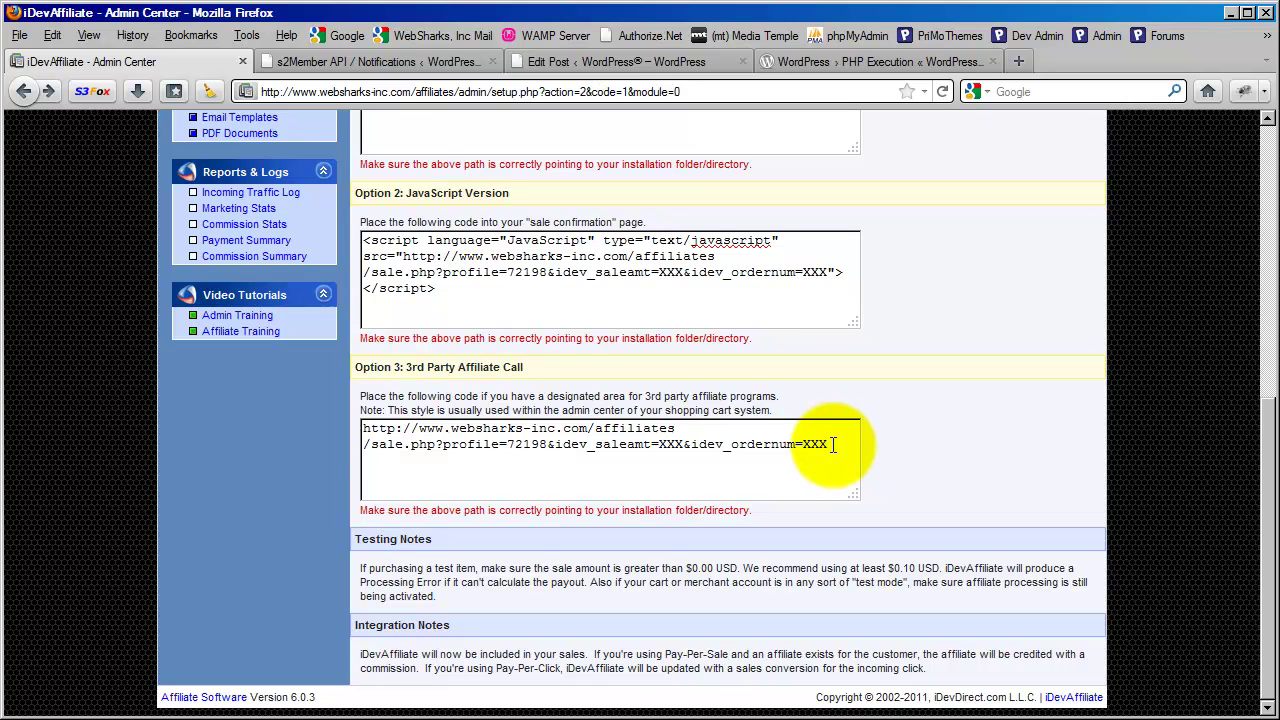
- Copy iDevAffiliate's Option 3 third-party affiliate call URL for sale.php
{"action": "left_click_drag", "start_coordinate": [830, 444], "coordinate": [365, 428]}
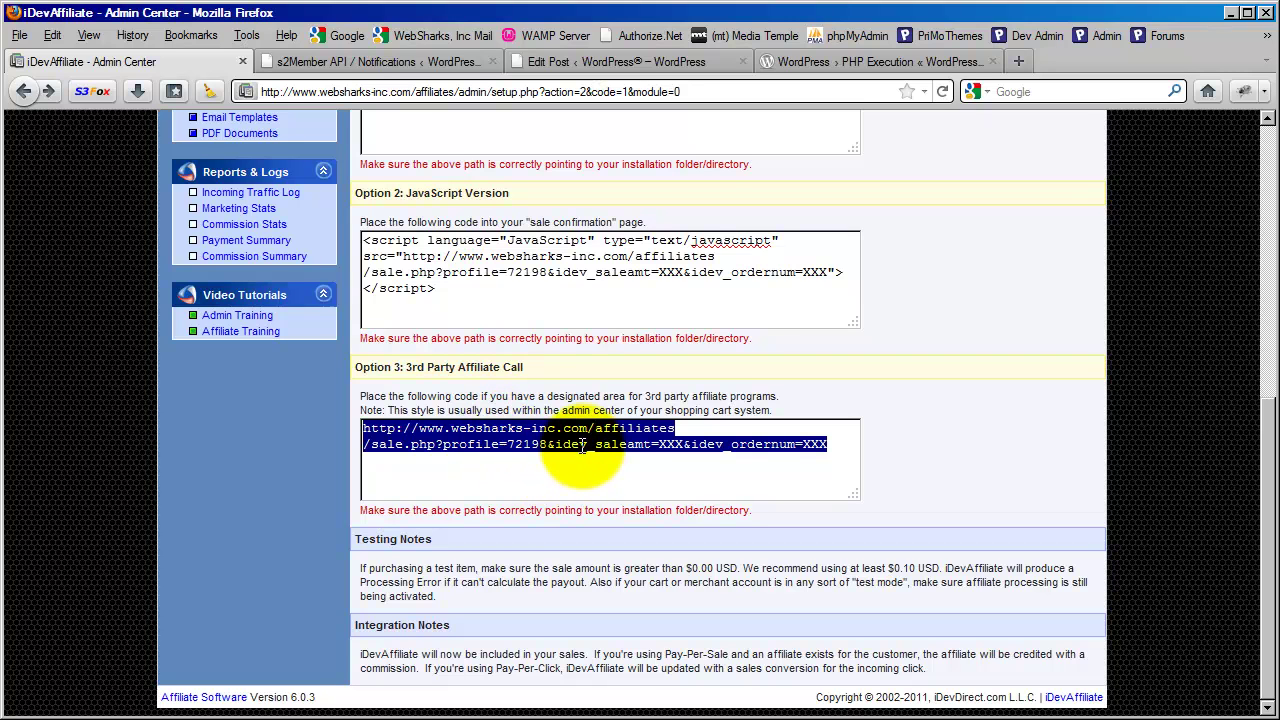
{"action": "left_click", "coordinate": [884, 456]}
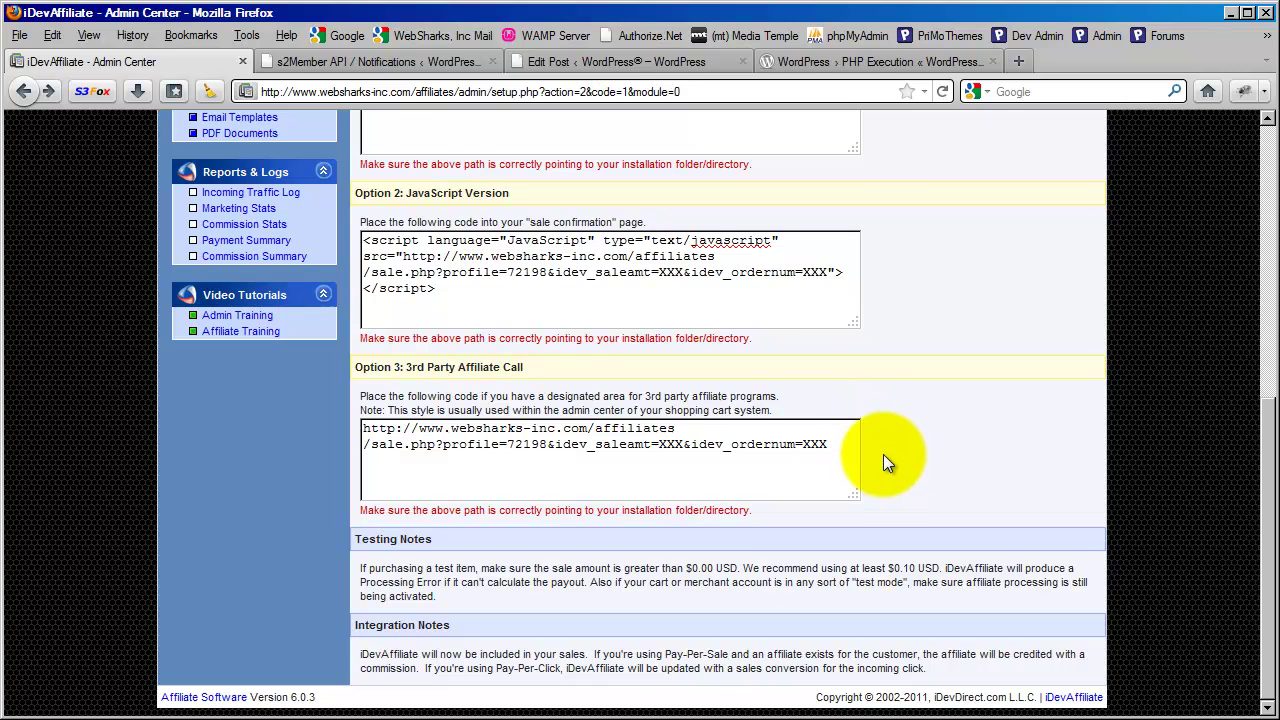
{"action": "left_click_drag", "start_coordinate": [835, 445], "coordinate": [362, 428]}
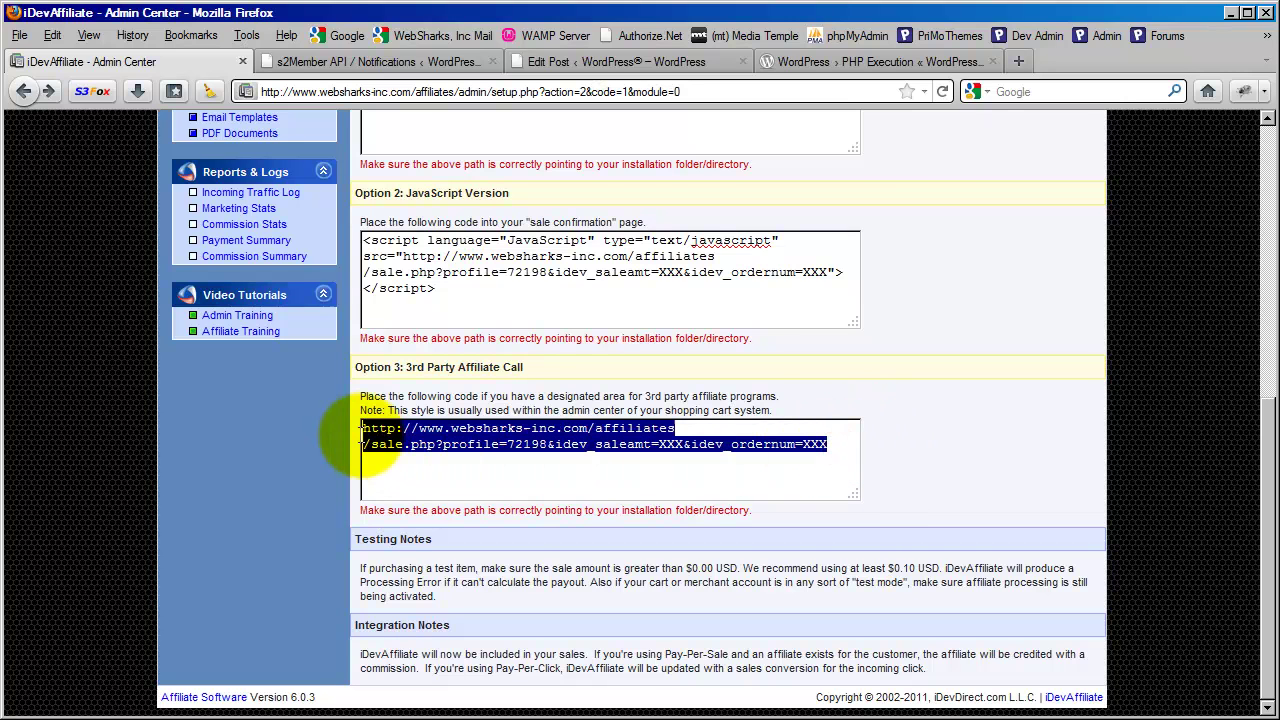
{"action": "right_click", "coordinate": [448, 442]}
{"action": "left_click", "coordinate": [493, 494]}
{"action": "left_click", "coordinate": [618, 527]}
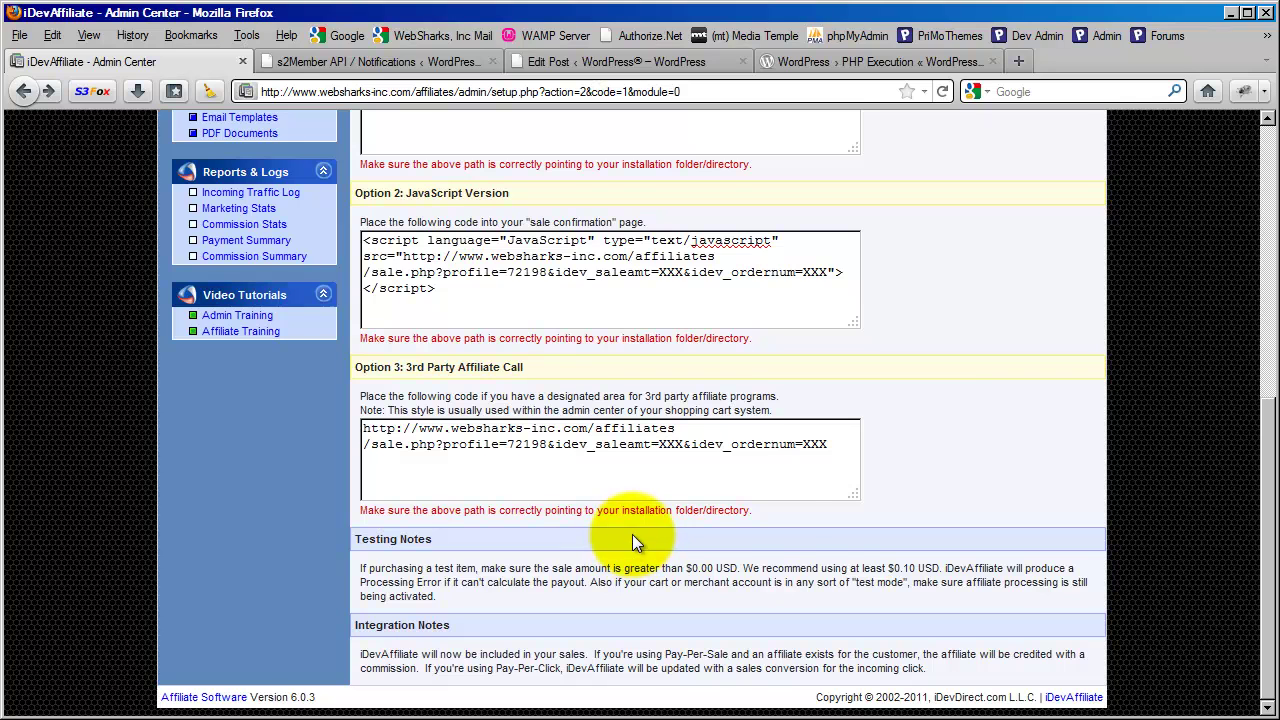
{"action": "left_click", "coordinate": [885, 456]}
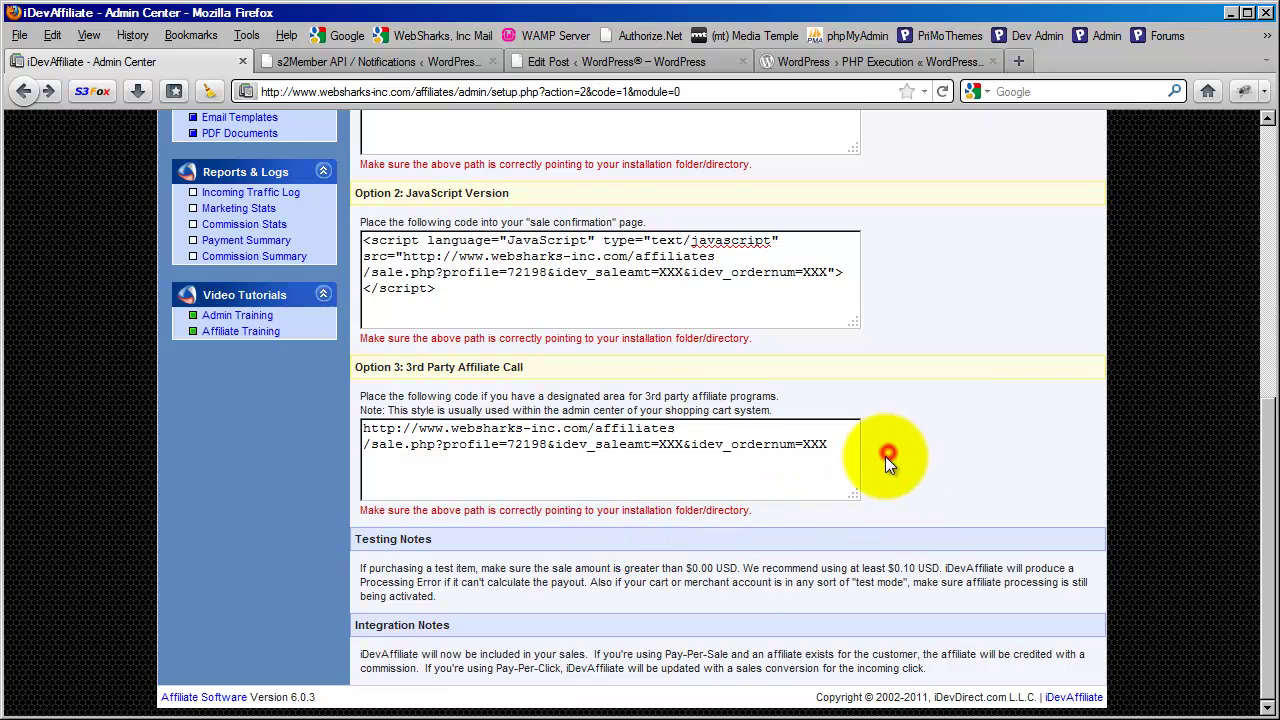
- Open the Generate A Commission script under Advanced Developer Tools > API Scripts
{"action": "scroll", "coordinate": [885, 456], "scroll_direction": "up", "scroll_amount": 10}
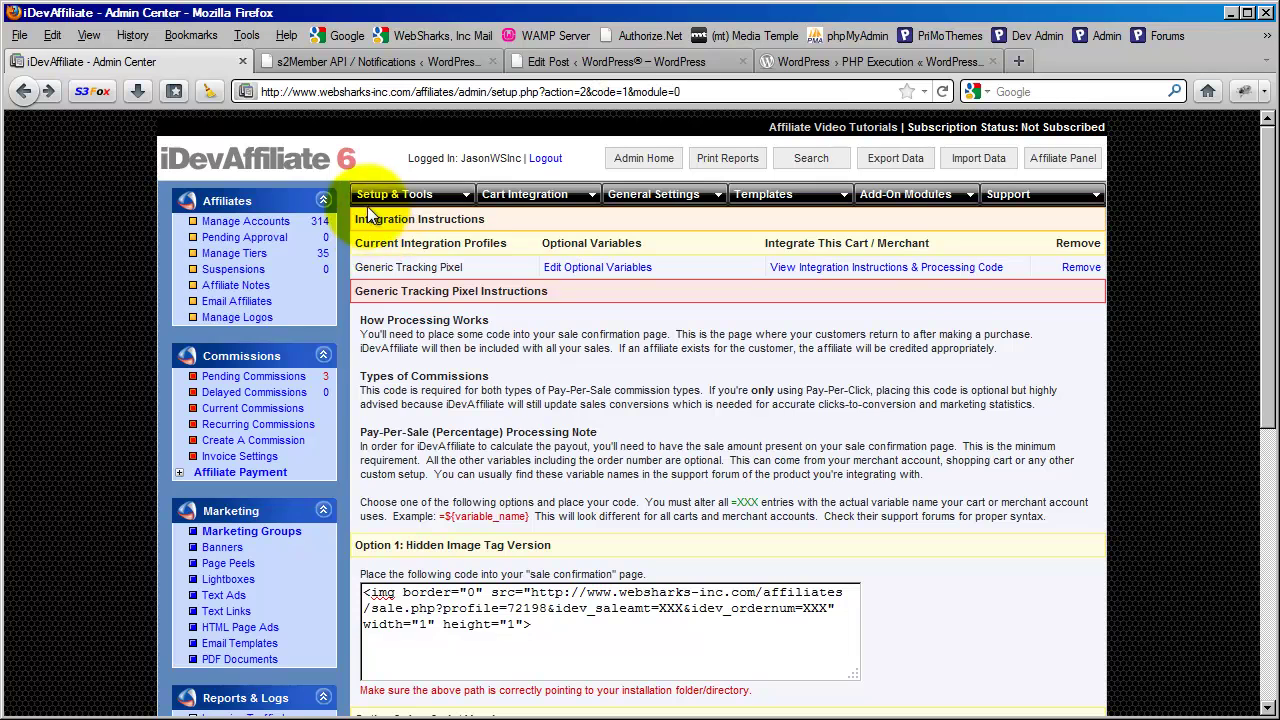
{"action": "mouse_move", "coordinate": [385, 198]}
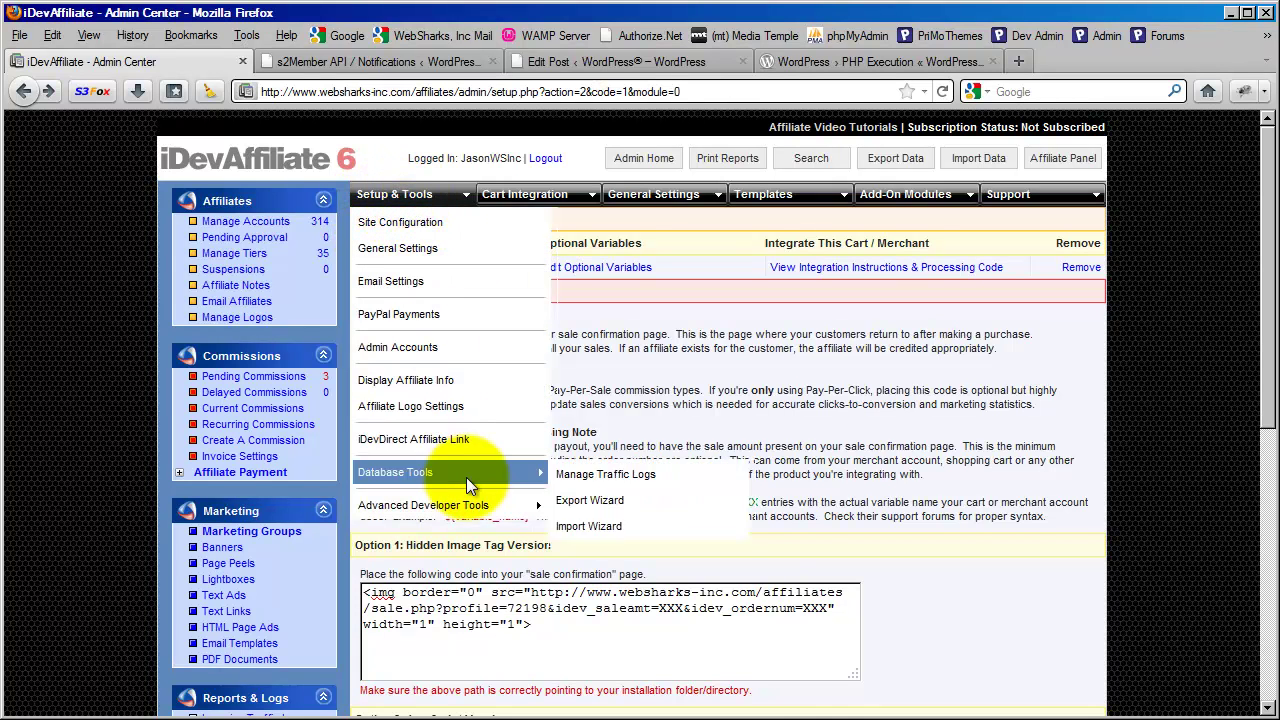
{"action": "mouse_move", "coordinate": [467, 508]}
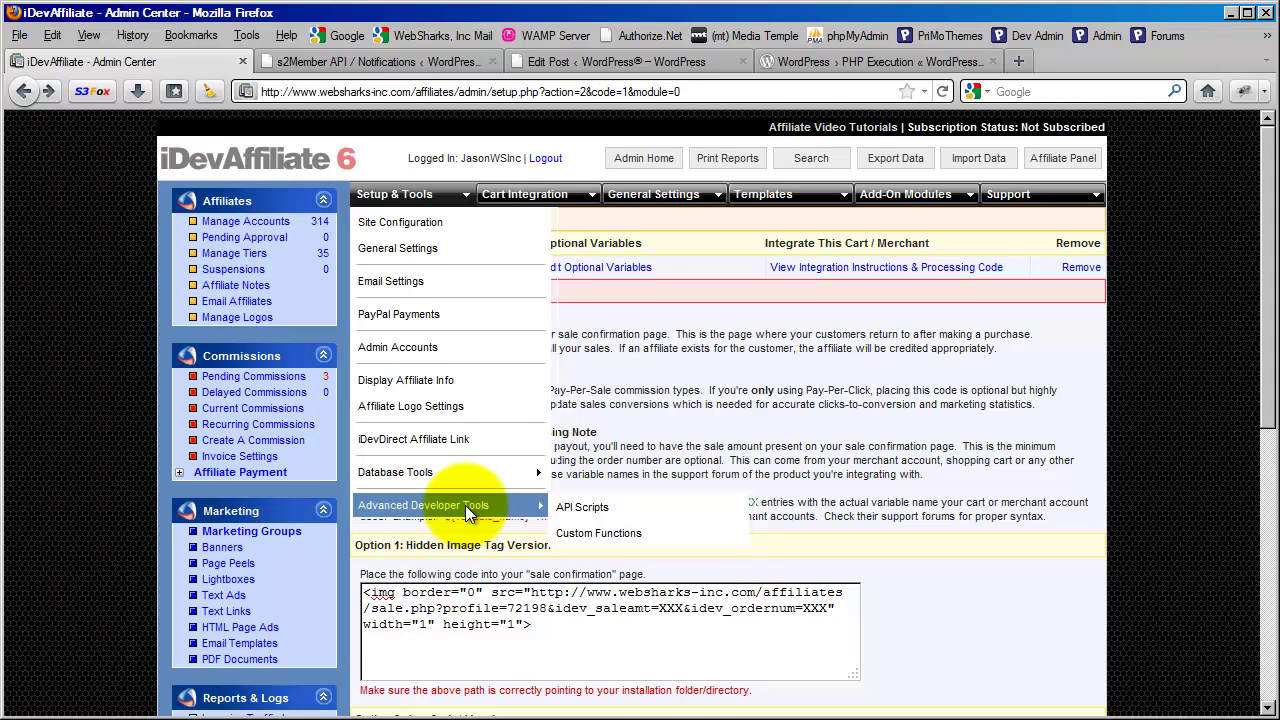
{"action": "left_click", "coordinate": [594, 514]}
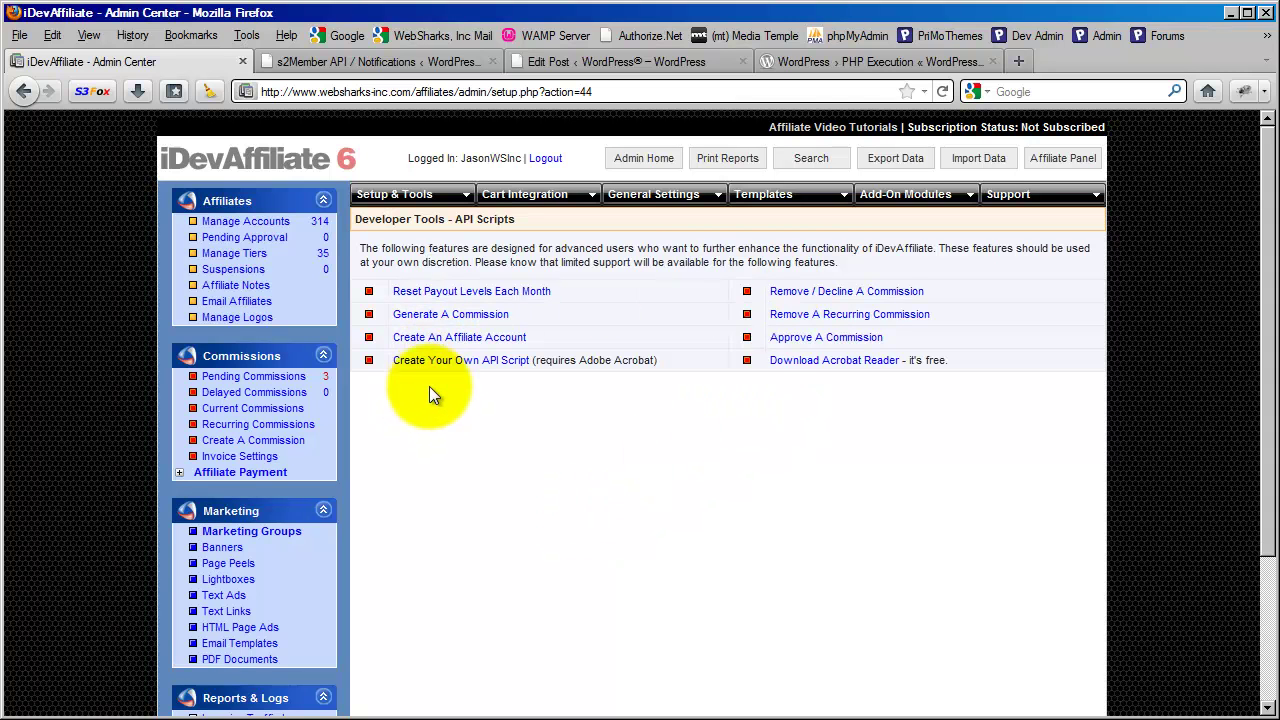
{"action": "left_click", "coordinate": [432, 316]}
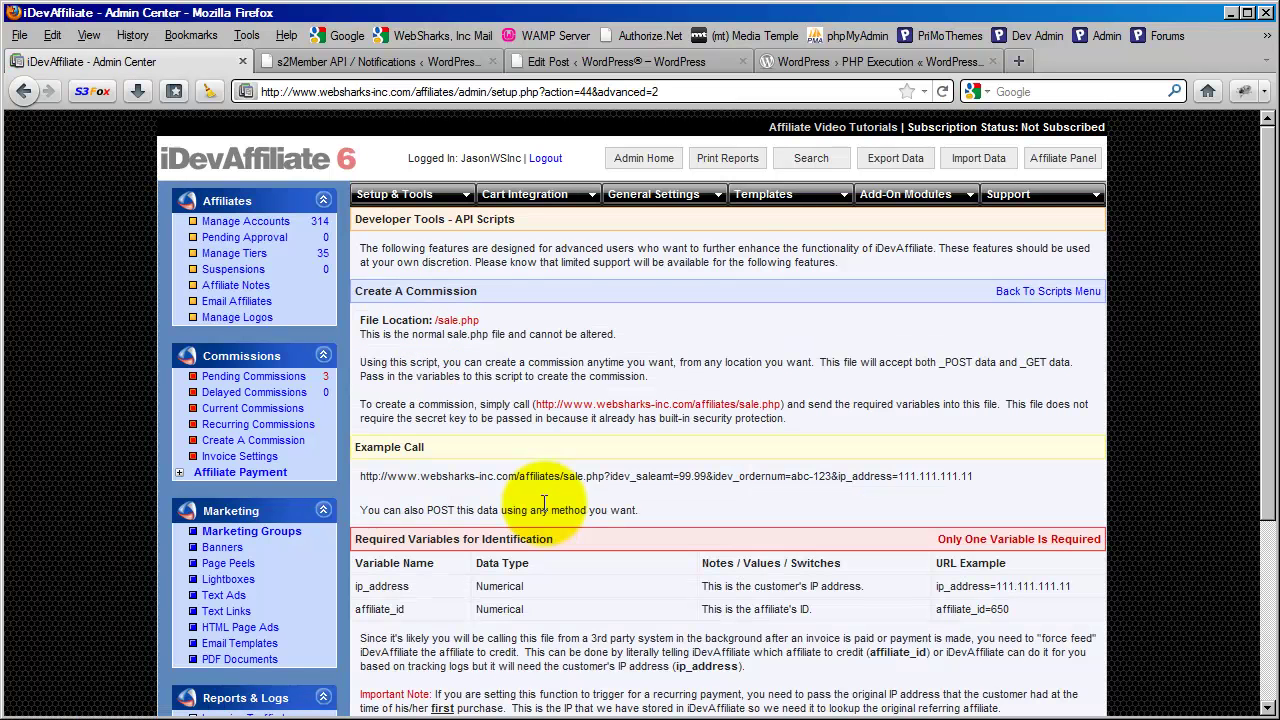
- Review the Example Call's ip_address parameter, then switch to the PHP Execution plugin page
{"action": "scroll", "coordinate": [544, 503], "scroll_direction": "down", "scroll_amount": 2}
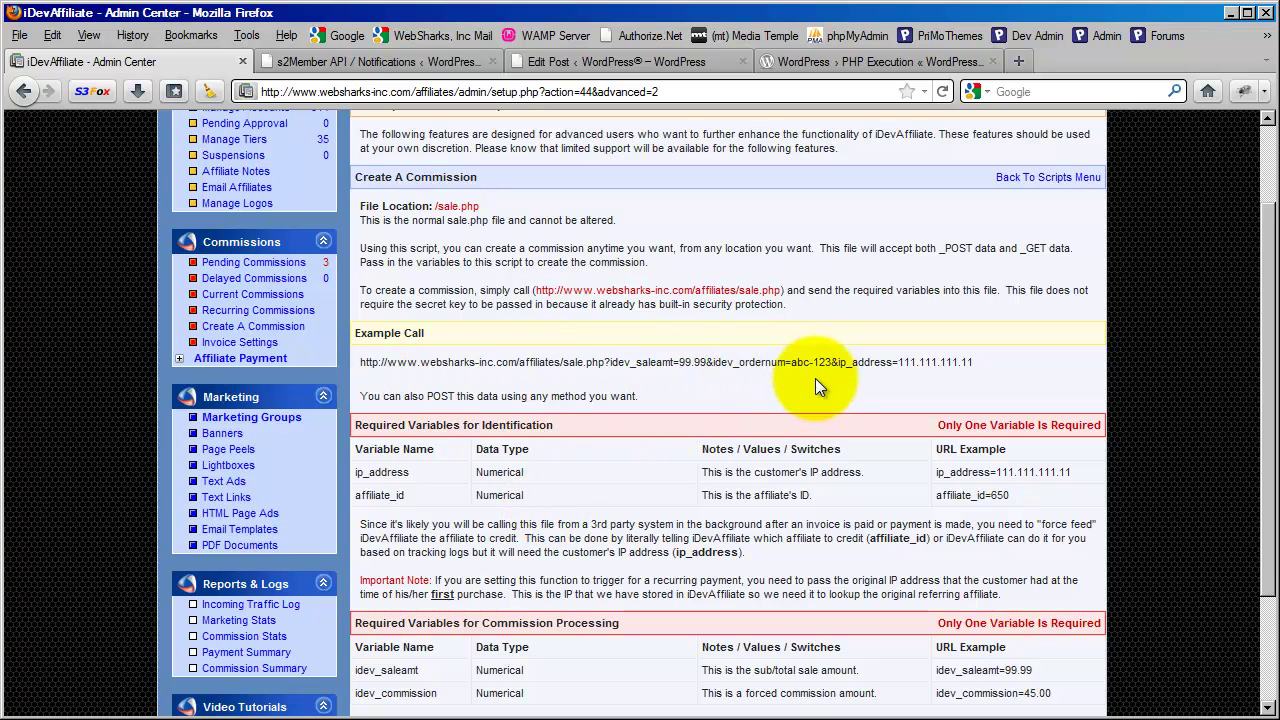
{"action": "scroll", "coordinate": [720, 406], "scroll_direction": "down", "scroll_amount": 2}
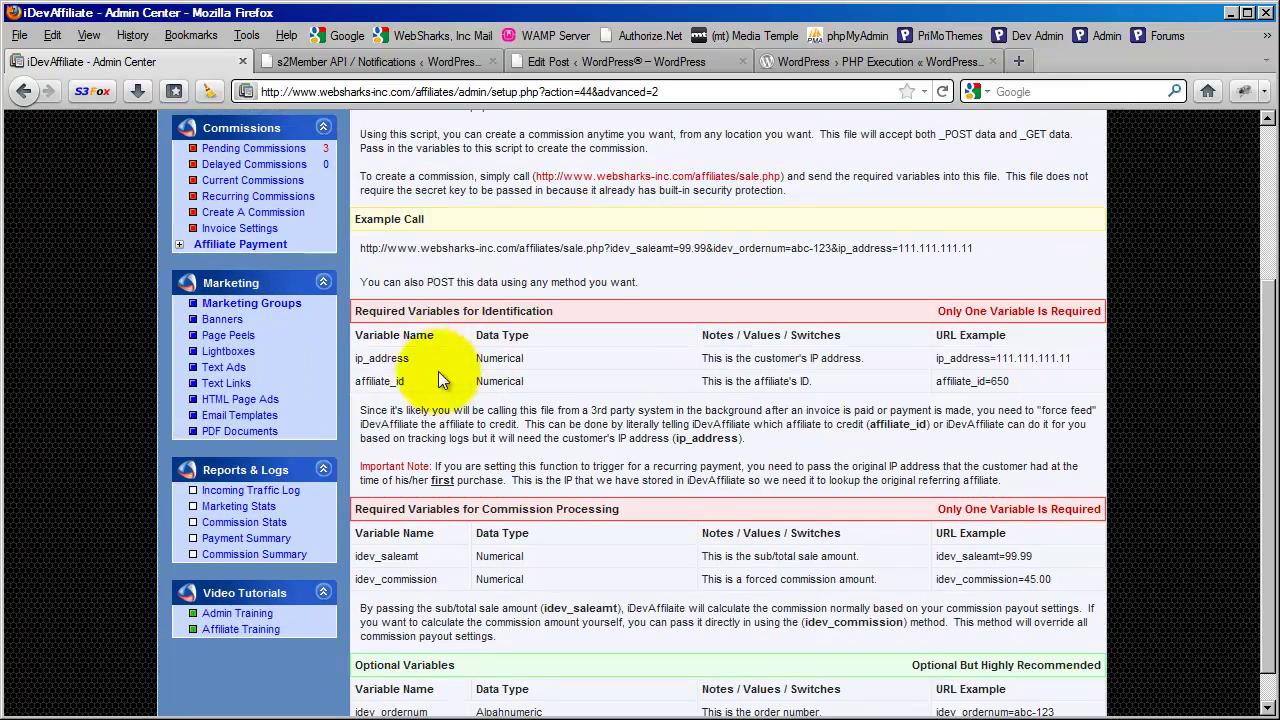
{"action": "scroll", "coordinate": [736, 594], "scroll_direction": "down", "scroll_amount": 1}
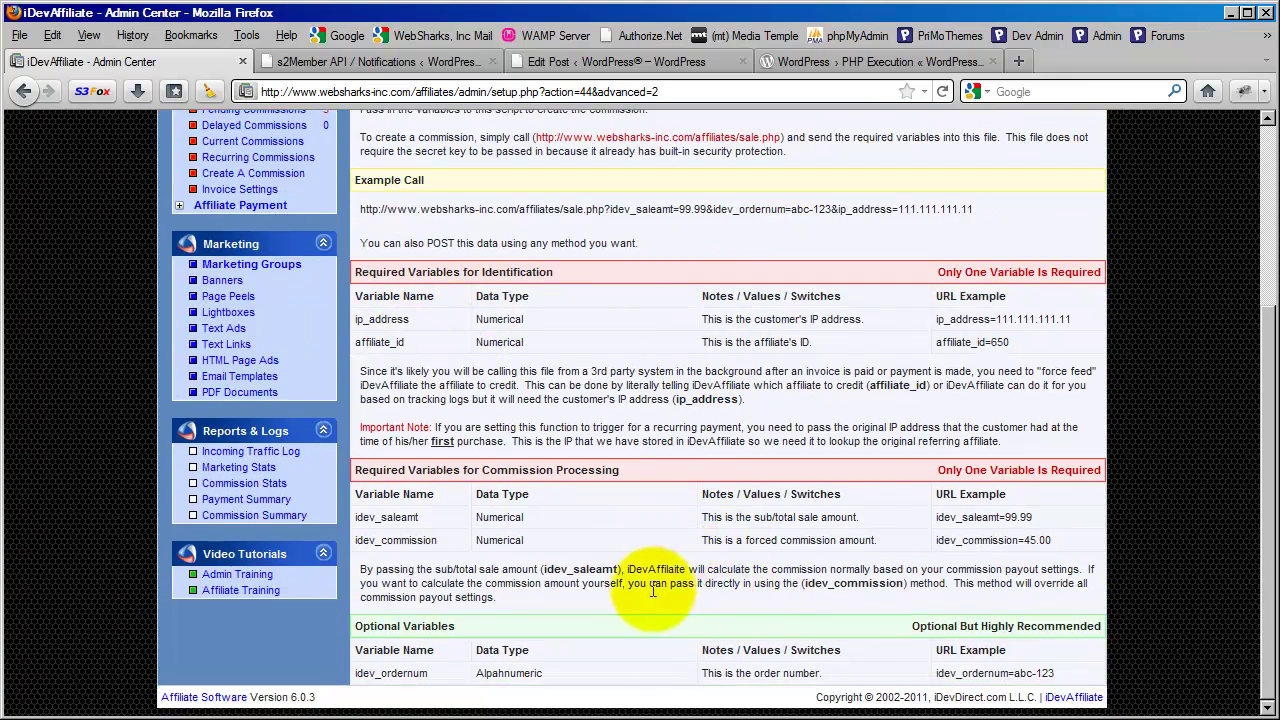
{"action": "scroll", "coordinate": [642, 585], "scroll_direction": "up", "scroll_amount": 4}
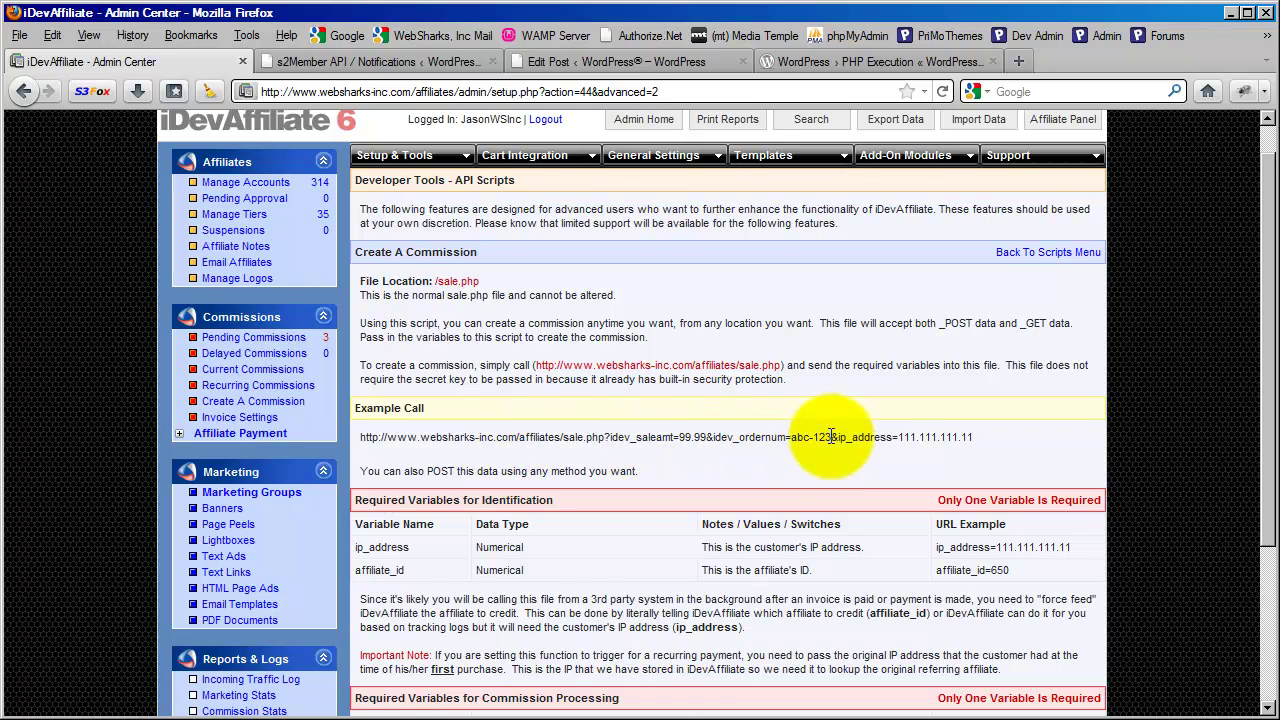
{"action": "left_click_drag", "start_coordinate": [831, 437], "coordinate": [975, 438]}
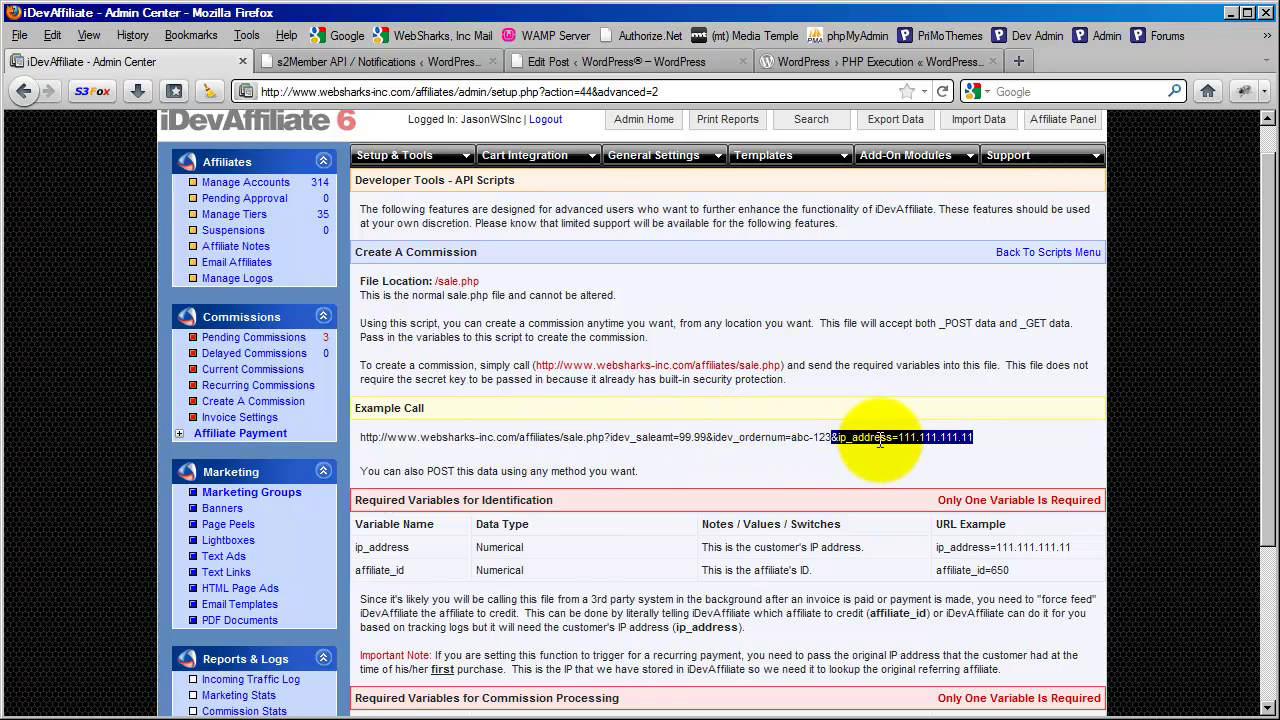
{"action": "left_click_drag", "start_coordinate": [830, 438], "coordinate": [974, 438]}
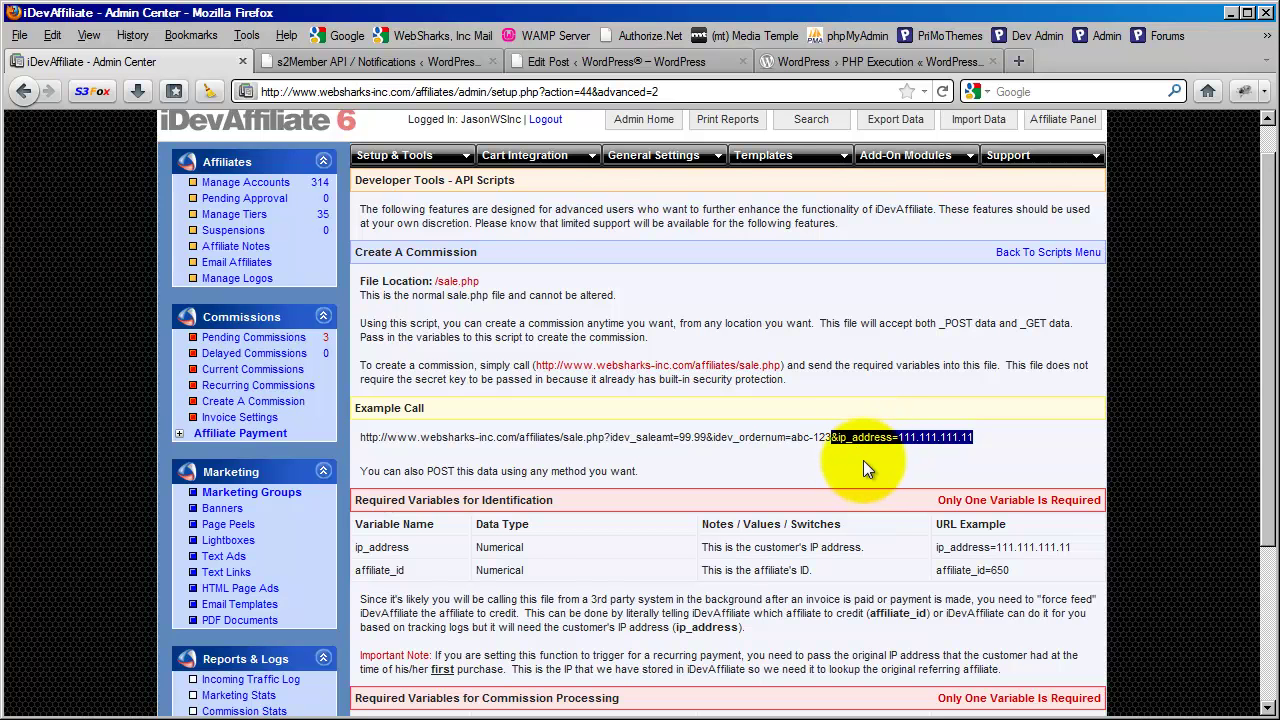
{"action": "left_click", "coordinate": [834, 437]}
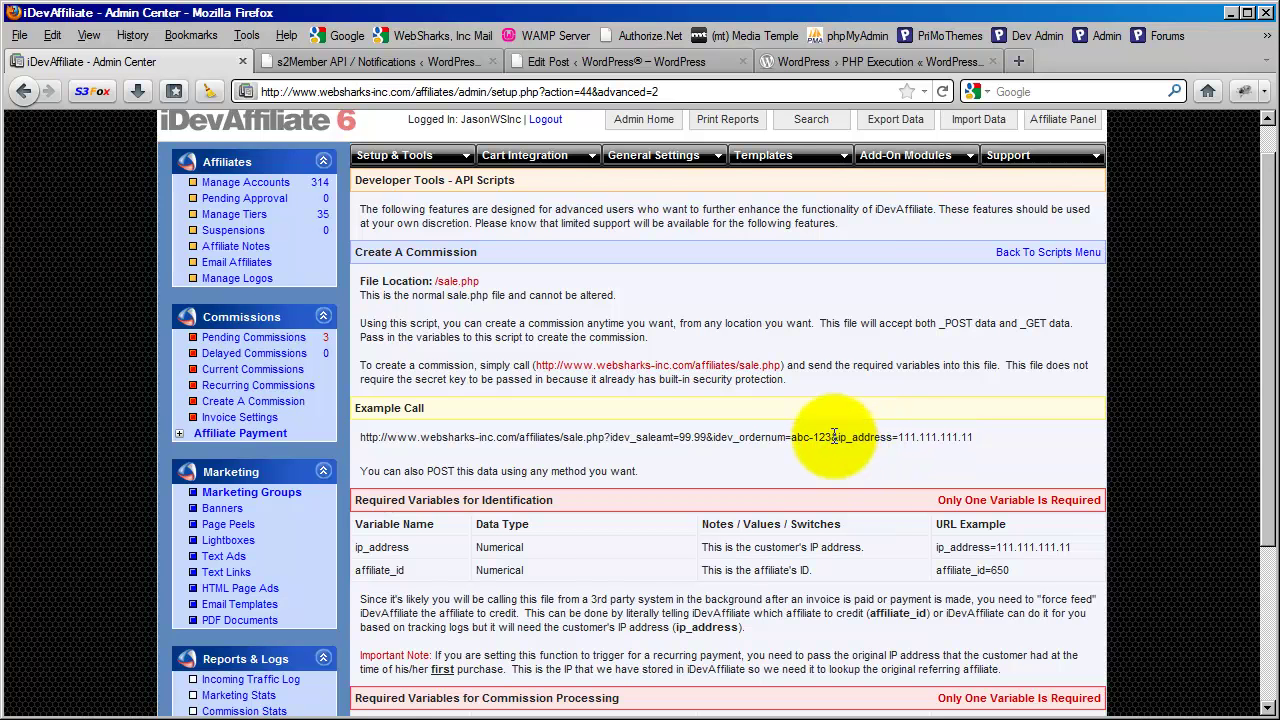
{"action": "left_click_drag", "start_coordinate": [834, 437], "coordinate": [975, 447]}
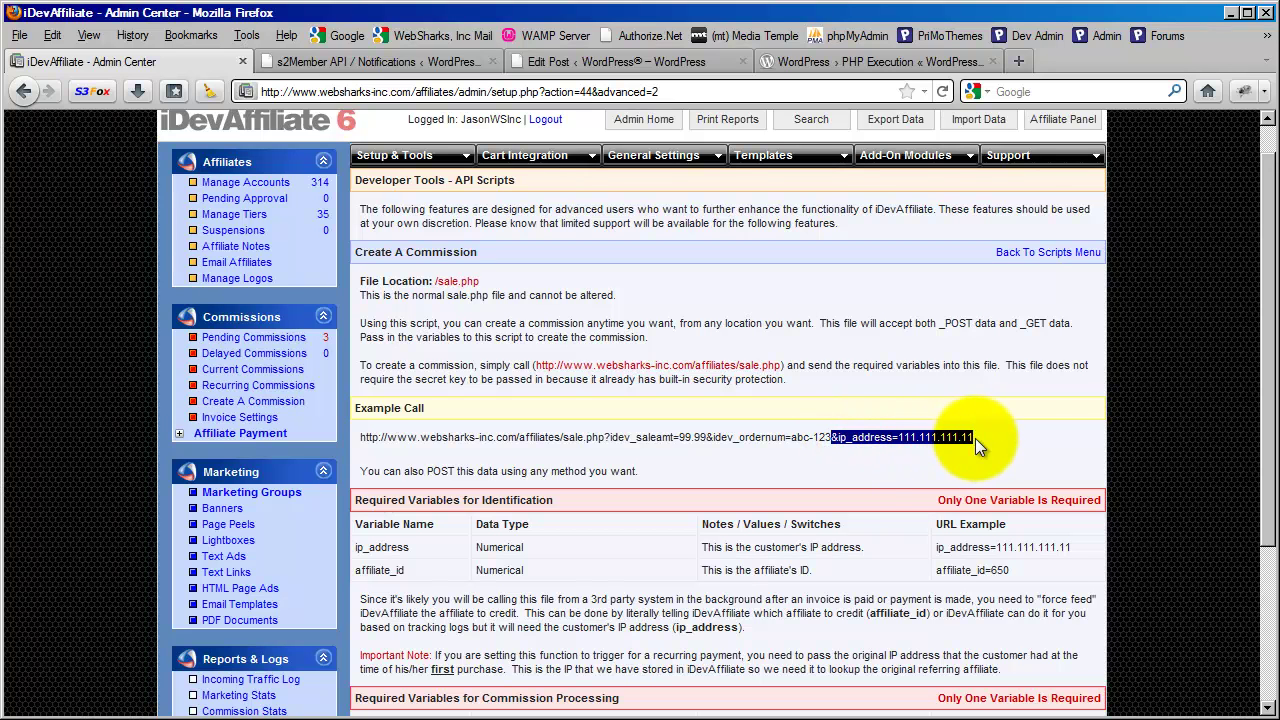
{"action": "left_click", "coordinate": [846, 470]}
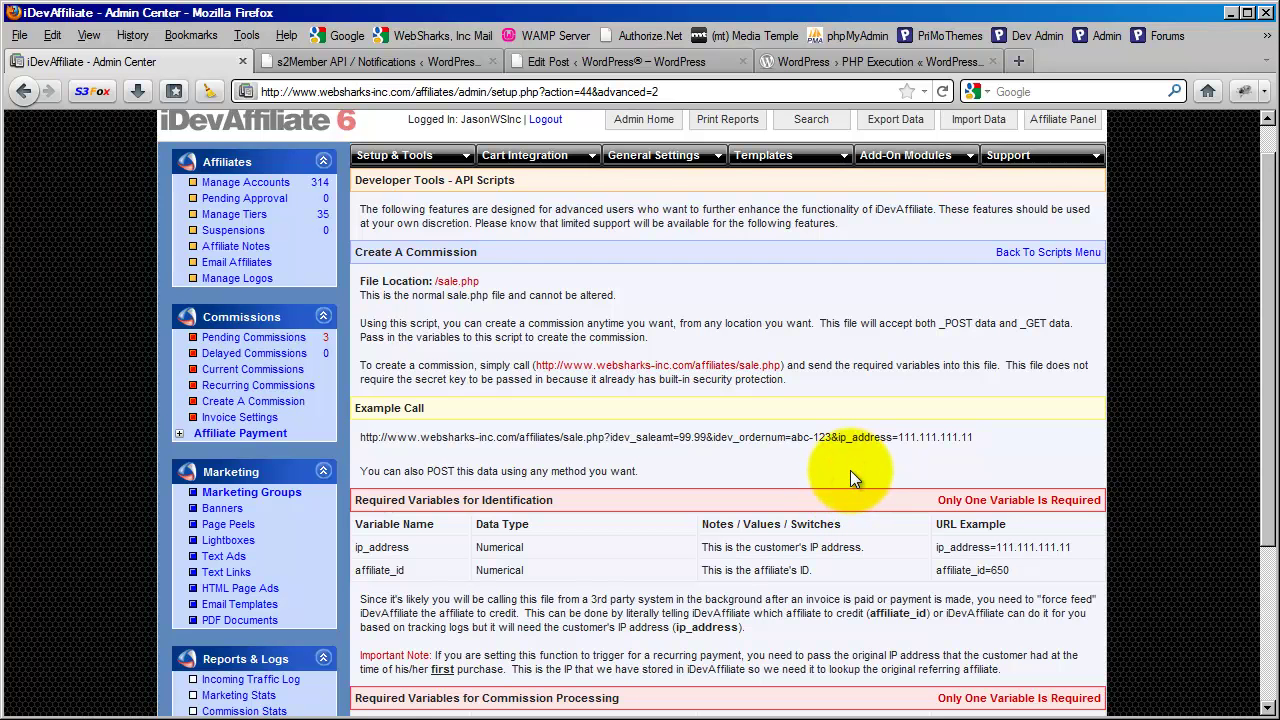
{"action": "left_click", "coordinate": [846, 59]}
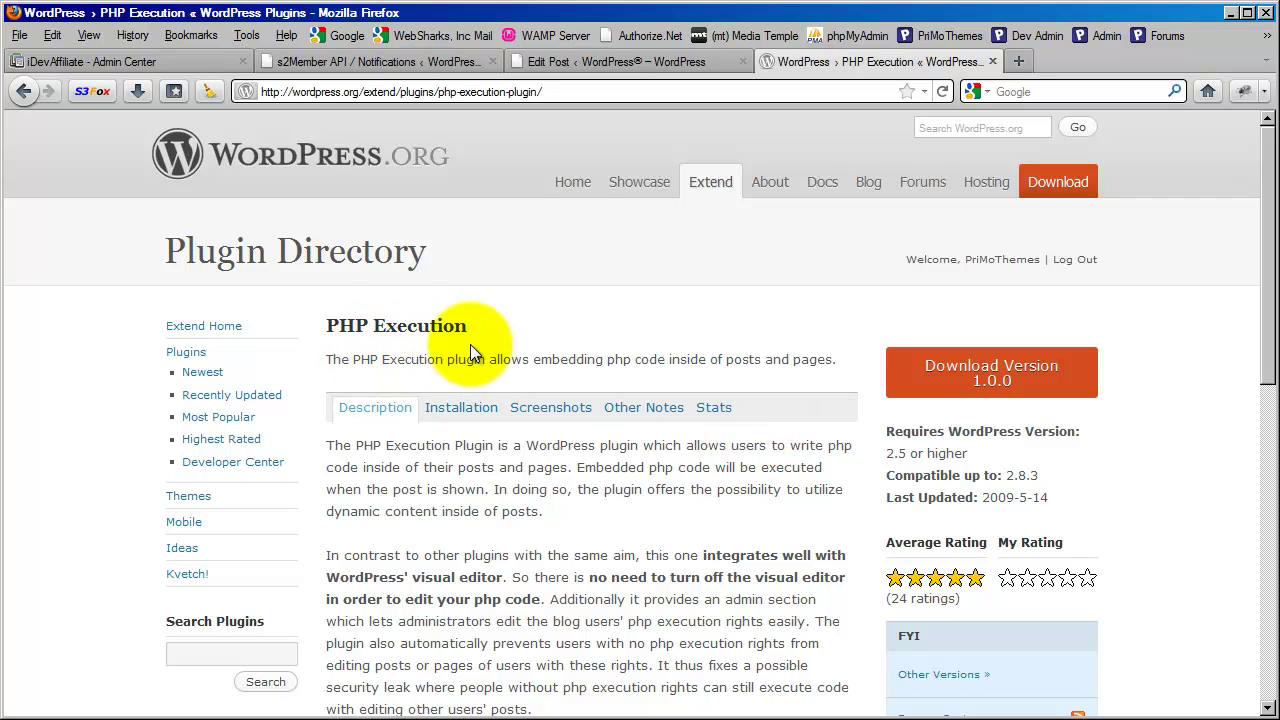
- Read the PHP Execution plugin description, then return to editing Test Post
{"action": "mouse_move", "coordinate": [712, 188]}
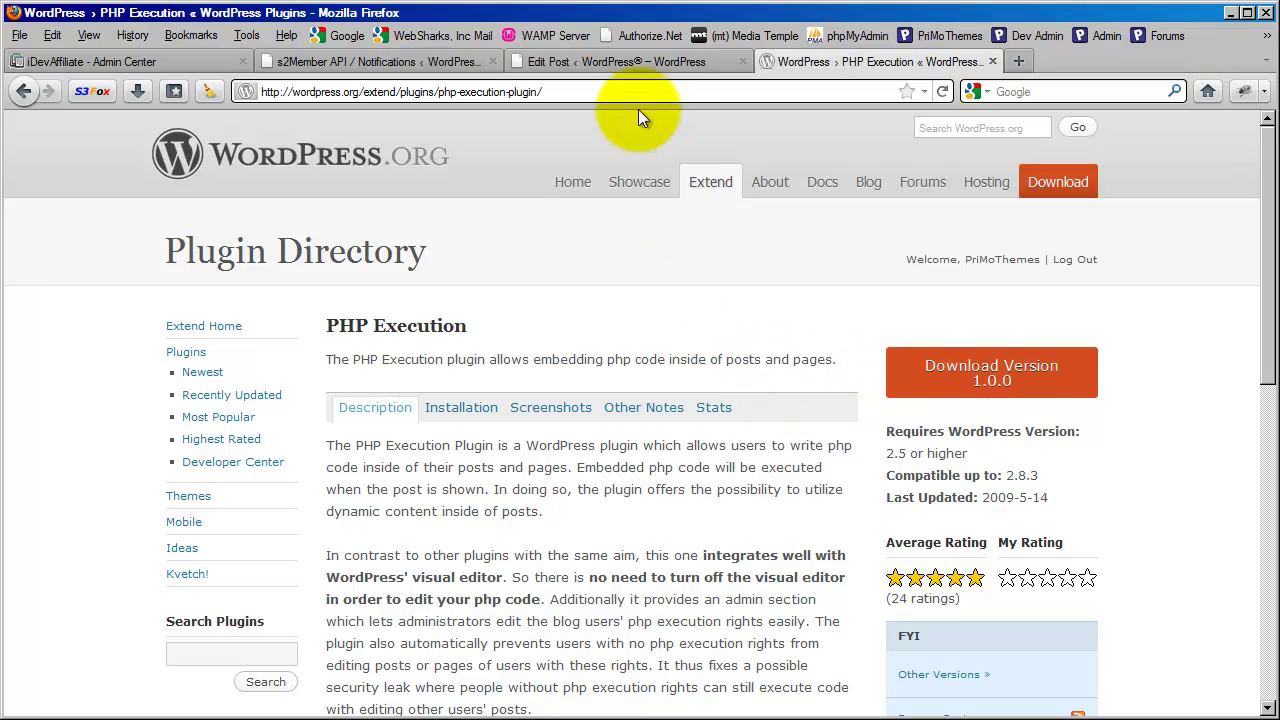
{"action": "left_click", "coordinate": [623, 64]}
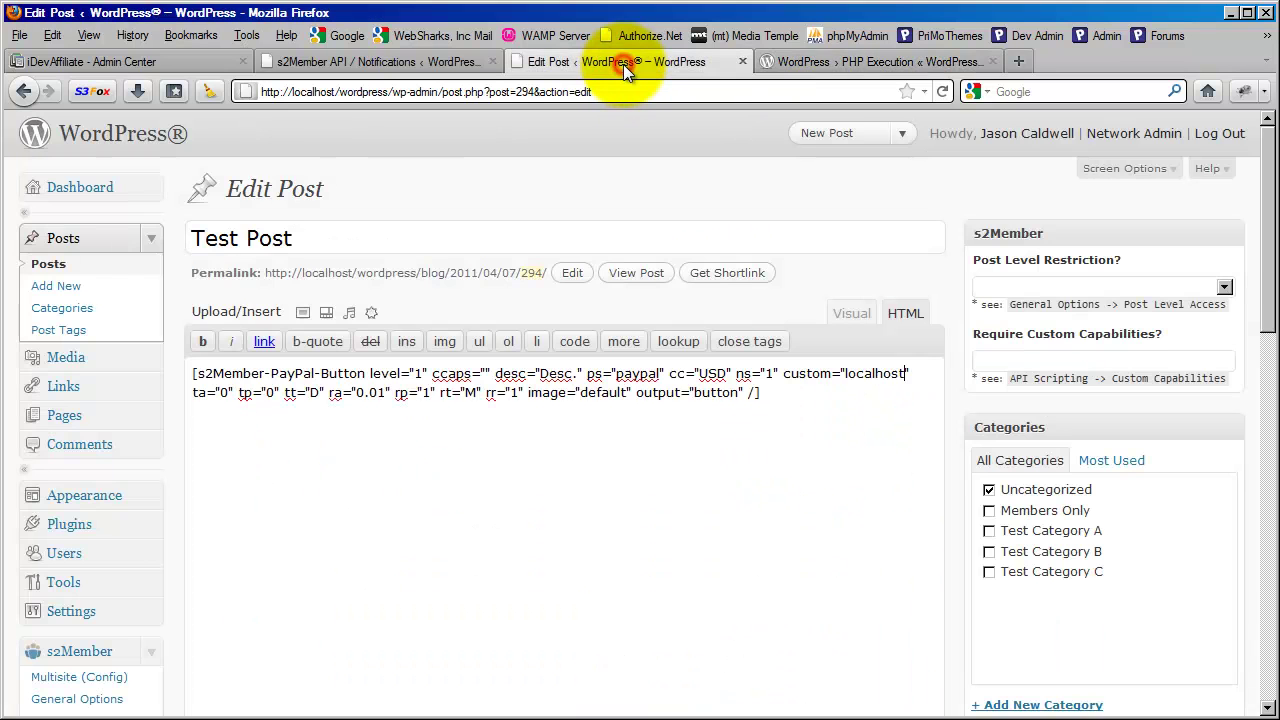
- Point out the PayPal button shortcode's custom attribute and select its localhost value
{"action": "double_click", "coordinate": [800, 374]}
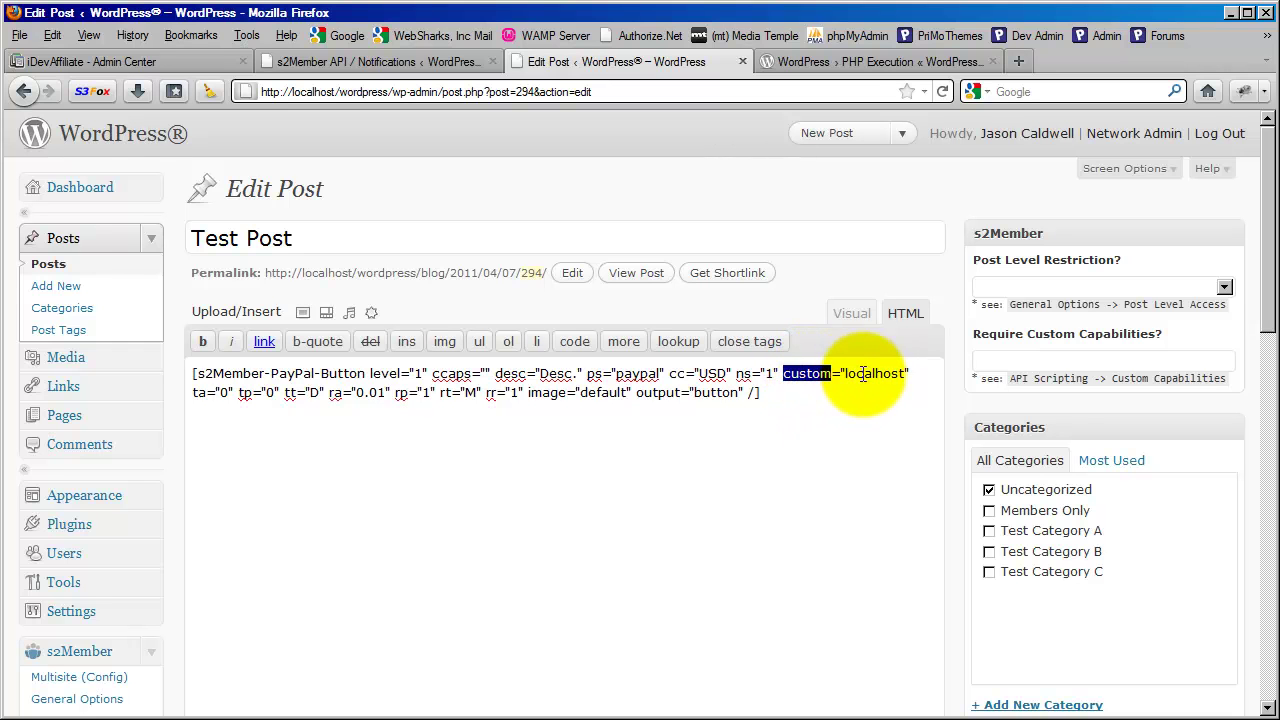
{"action": "left_click", "coordinate": [797, 395]}
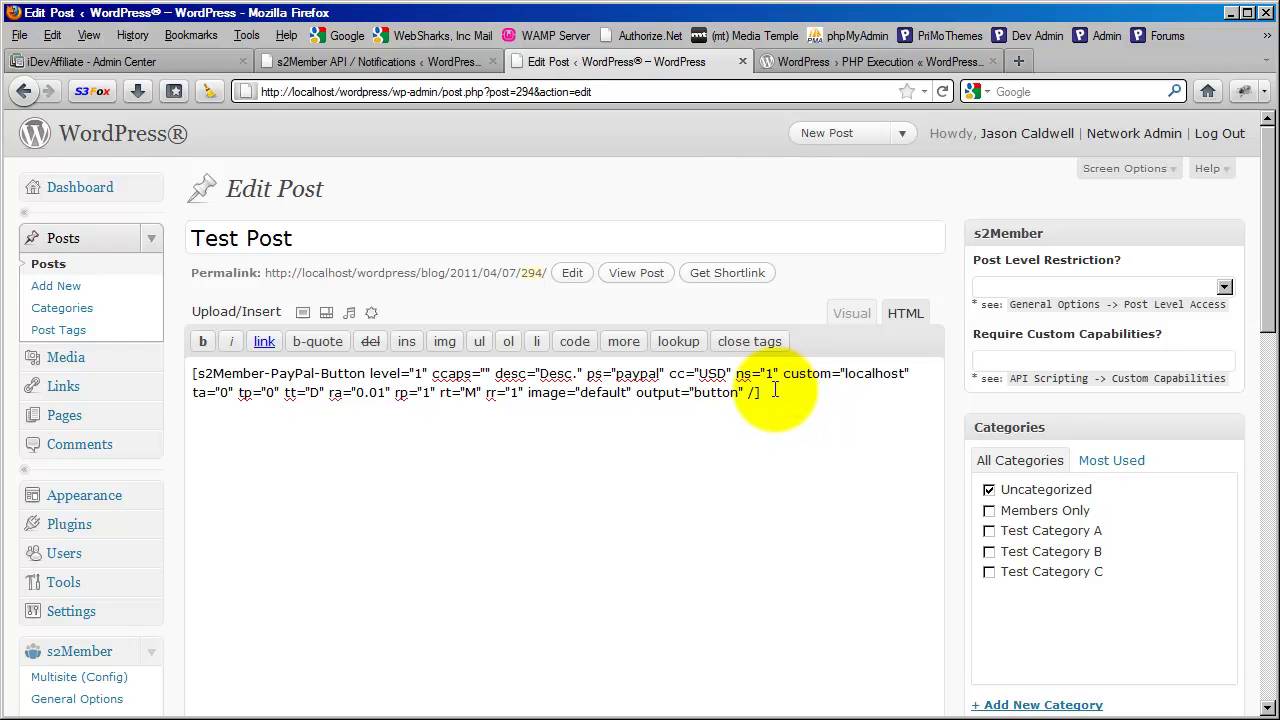
{"action": "left_click_drag", "start_coordinate": [771, 394], "coordinate": [184, 372]}
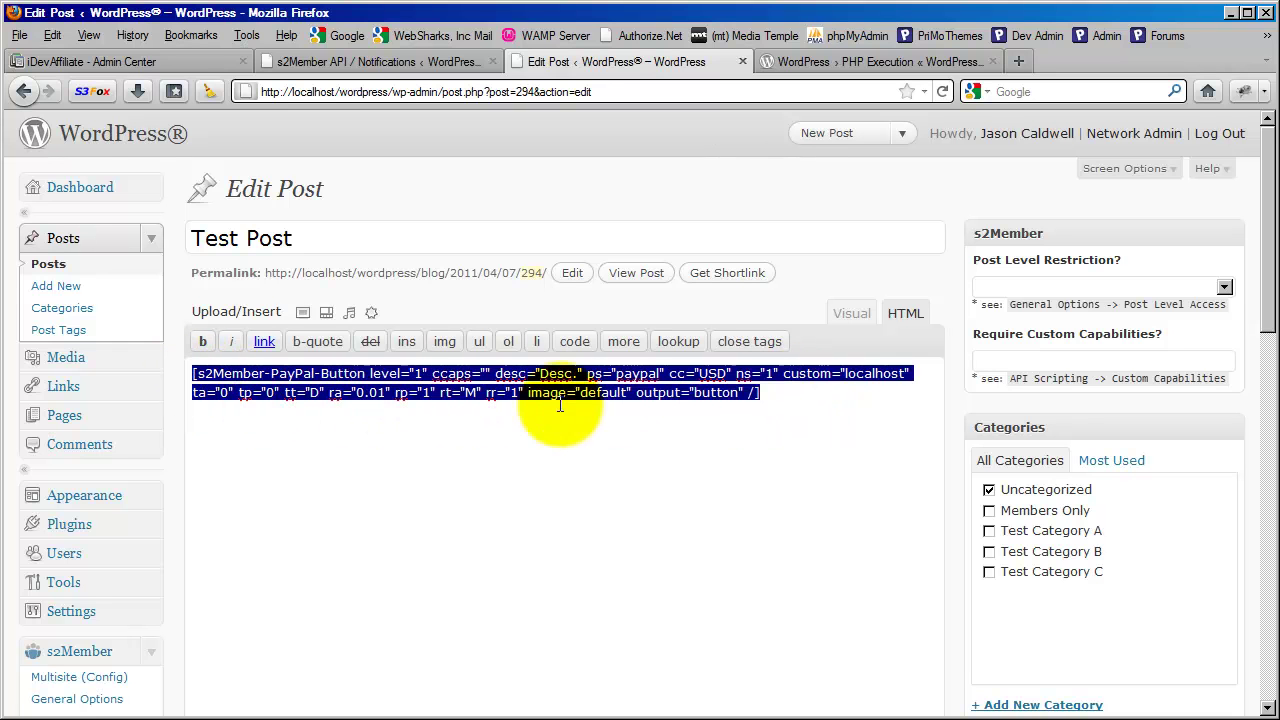
{"action": "left_click", "coordinate": [757, 393]}
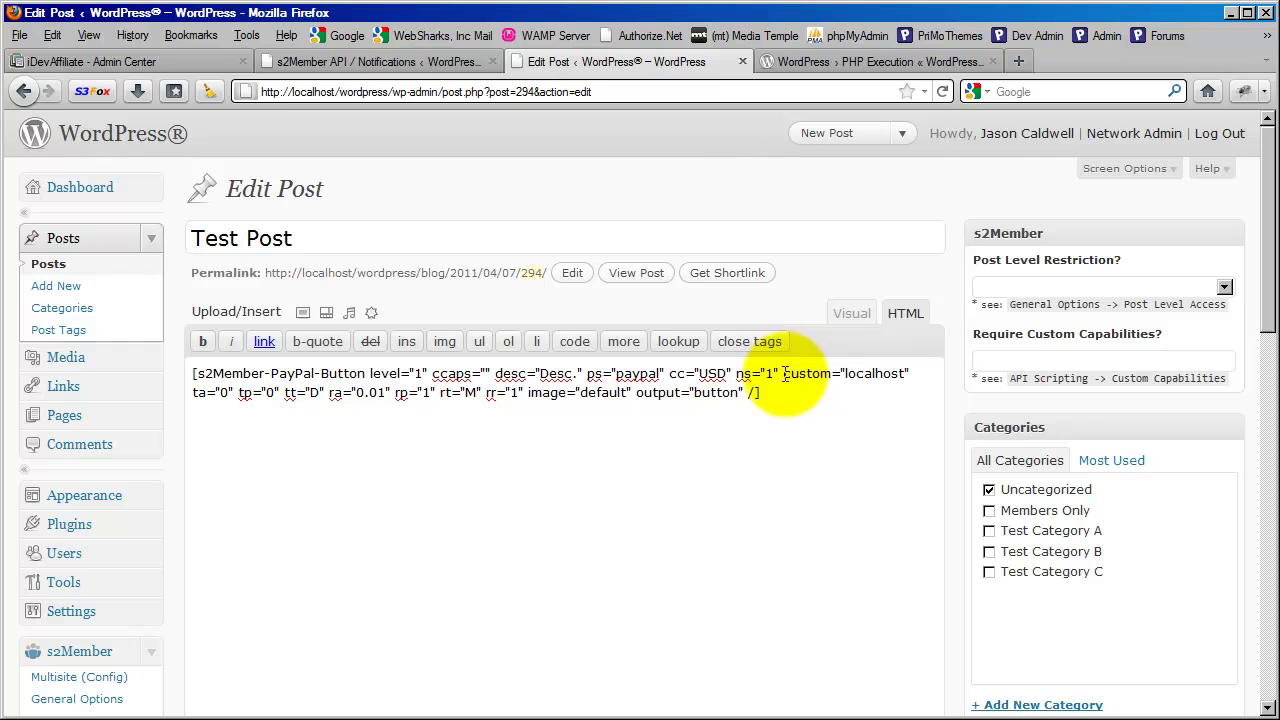
{"action": "left_click_drag", "start_coordinate": [845, 374], "coordinate": [905, 374]}
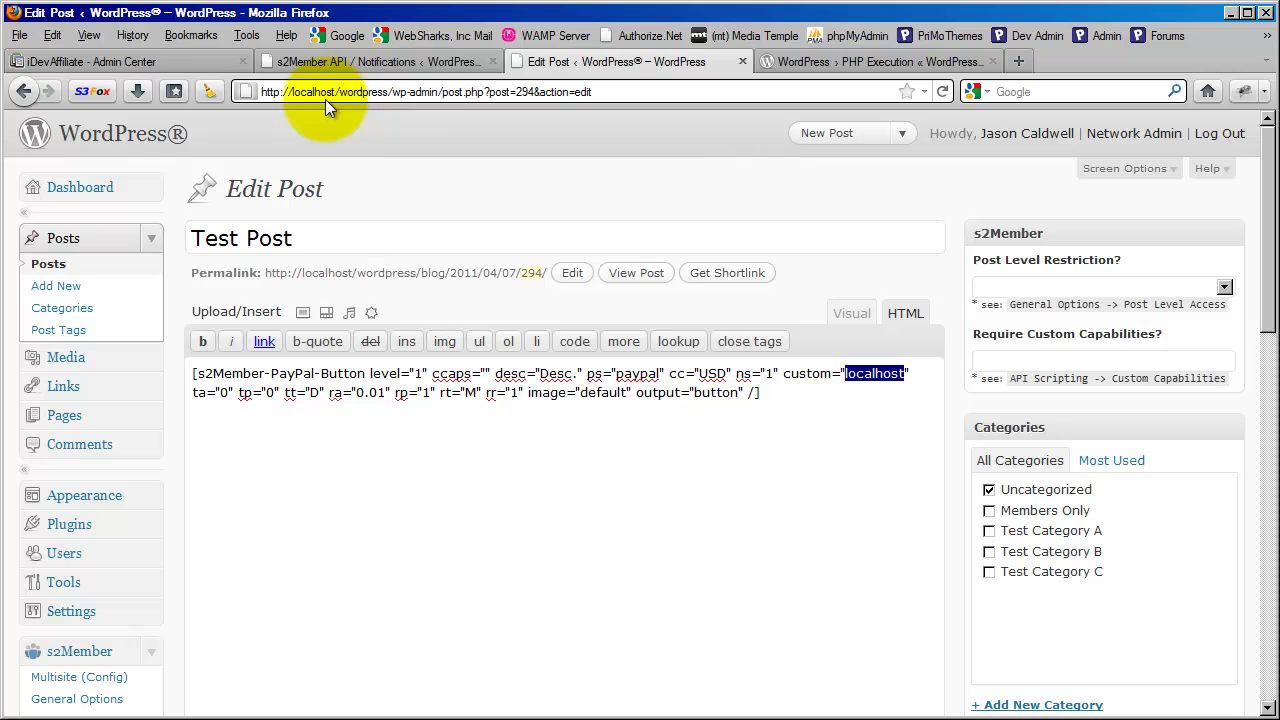
{"action": "type", "text": "www.ex"}
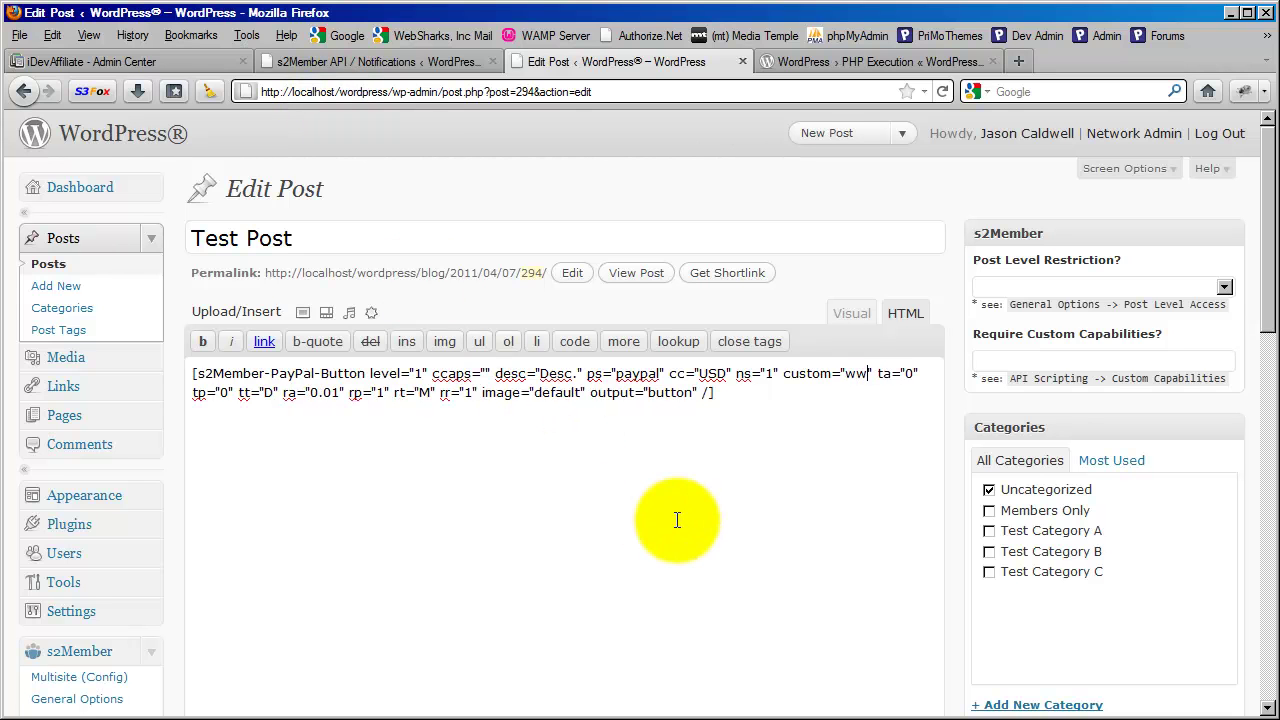
{"action": "type", "text": "ample.com"}
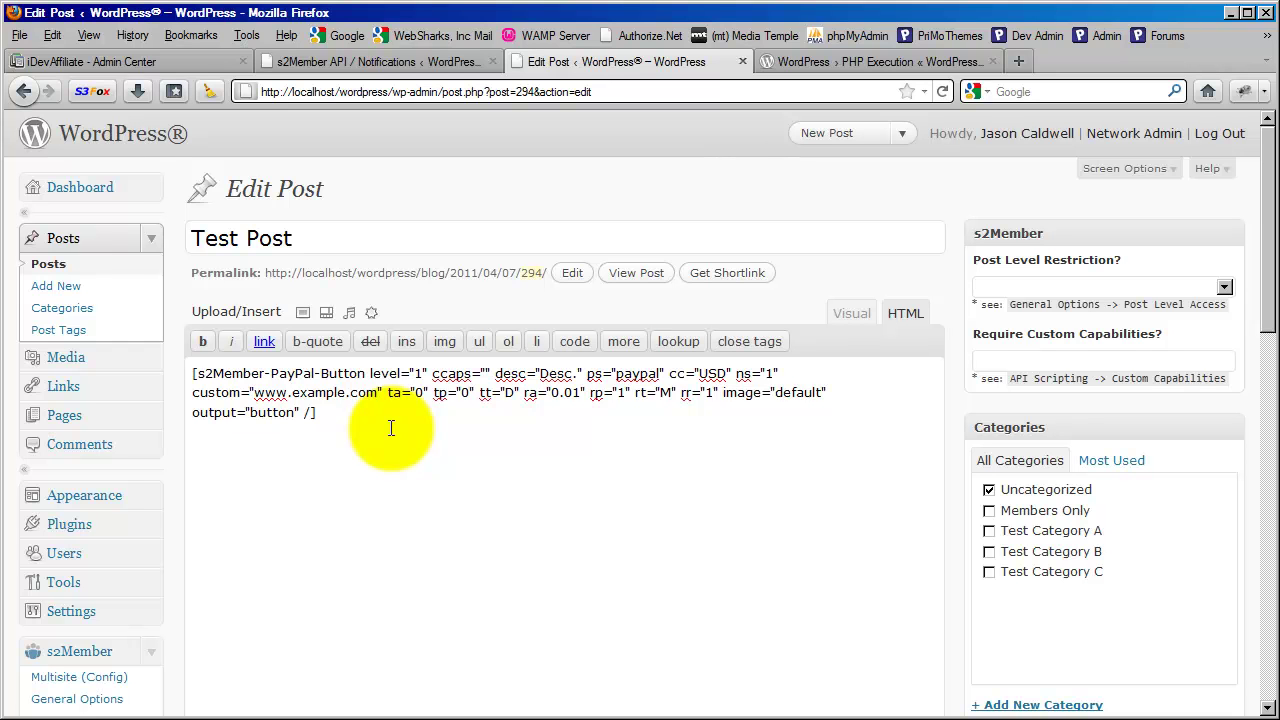
{"action": "type", "text": "|<?php"}
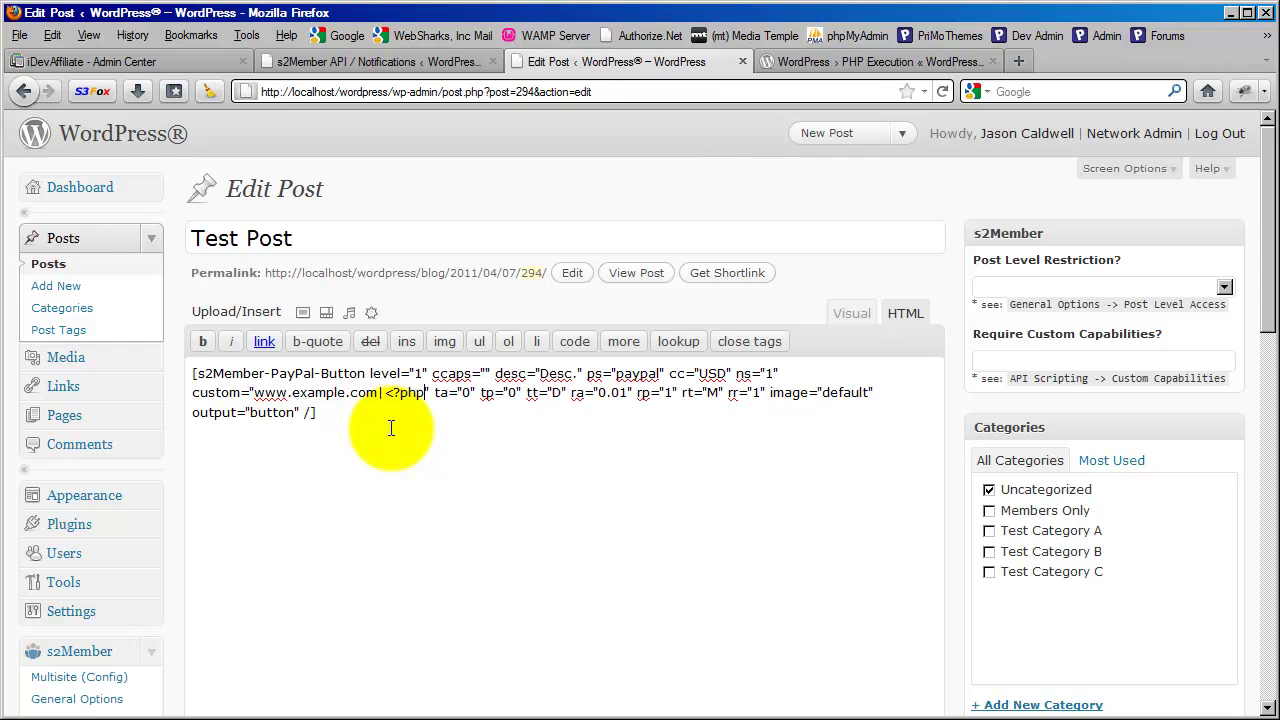
{"action": "type", "text": "echo $_S"}
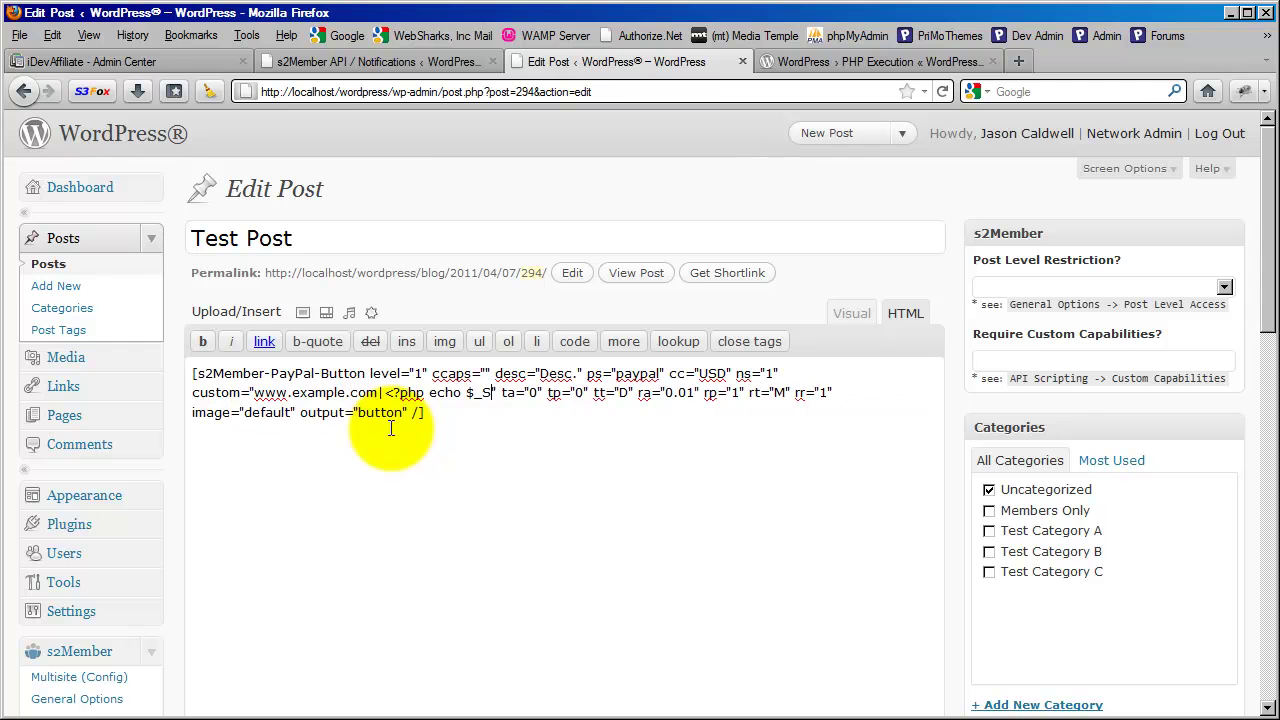
{"action": "type", "text": "ERVER[\"REMOT"}
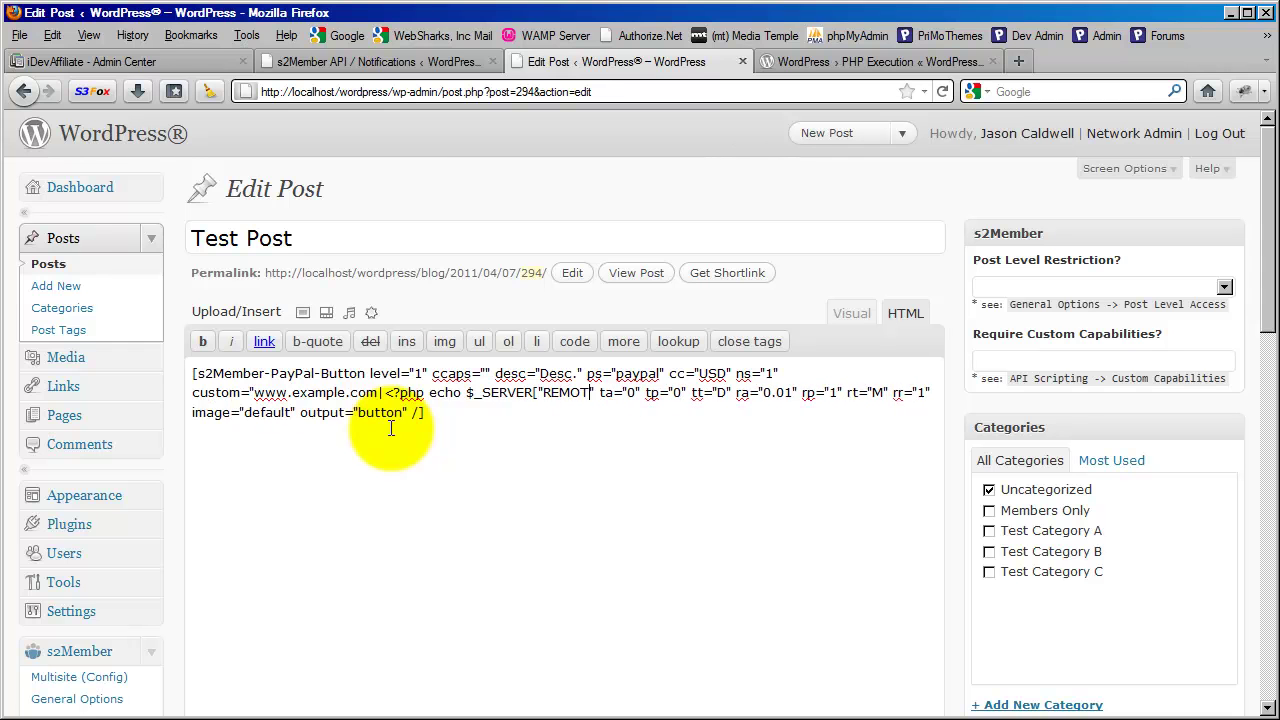
{"action": "type", "text": "E_ADDR\"]"}
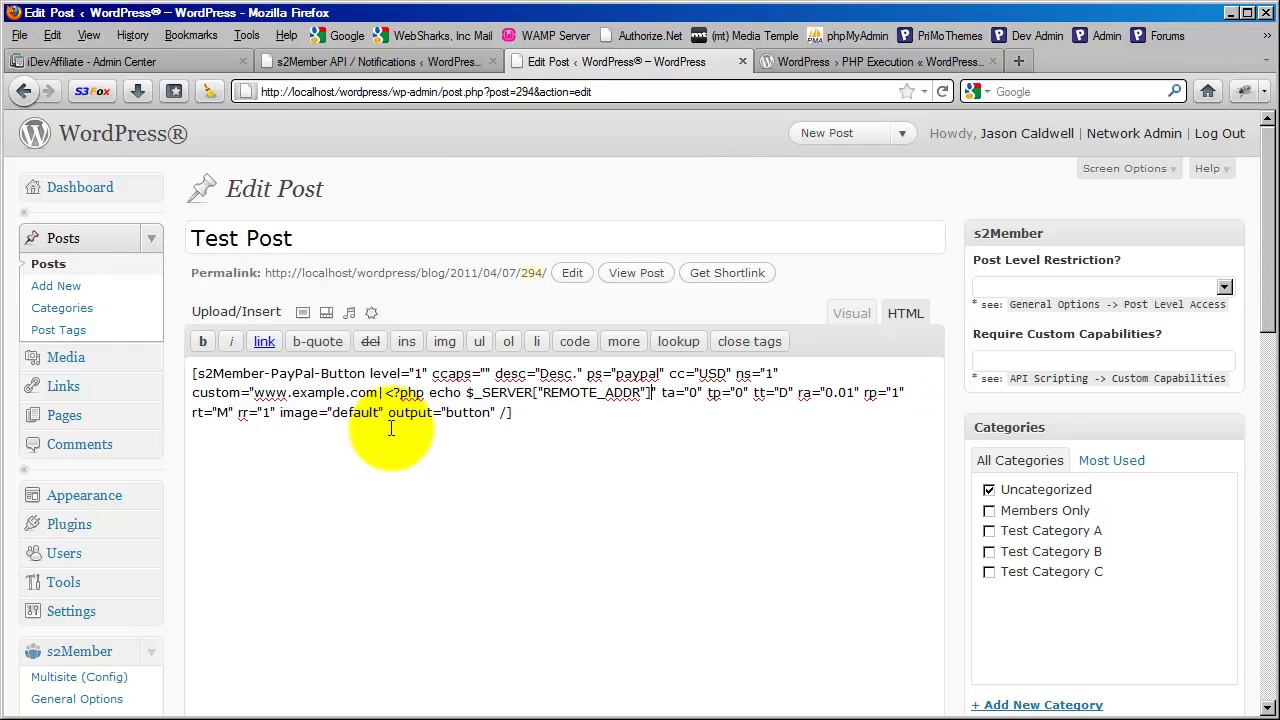
{"action": "type", "text": "; ?>"}
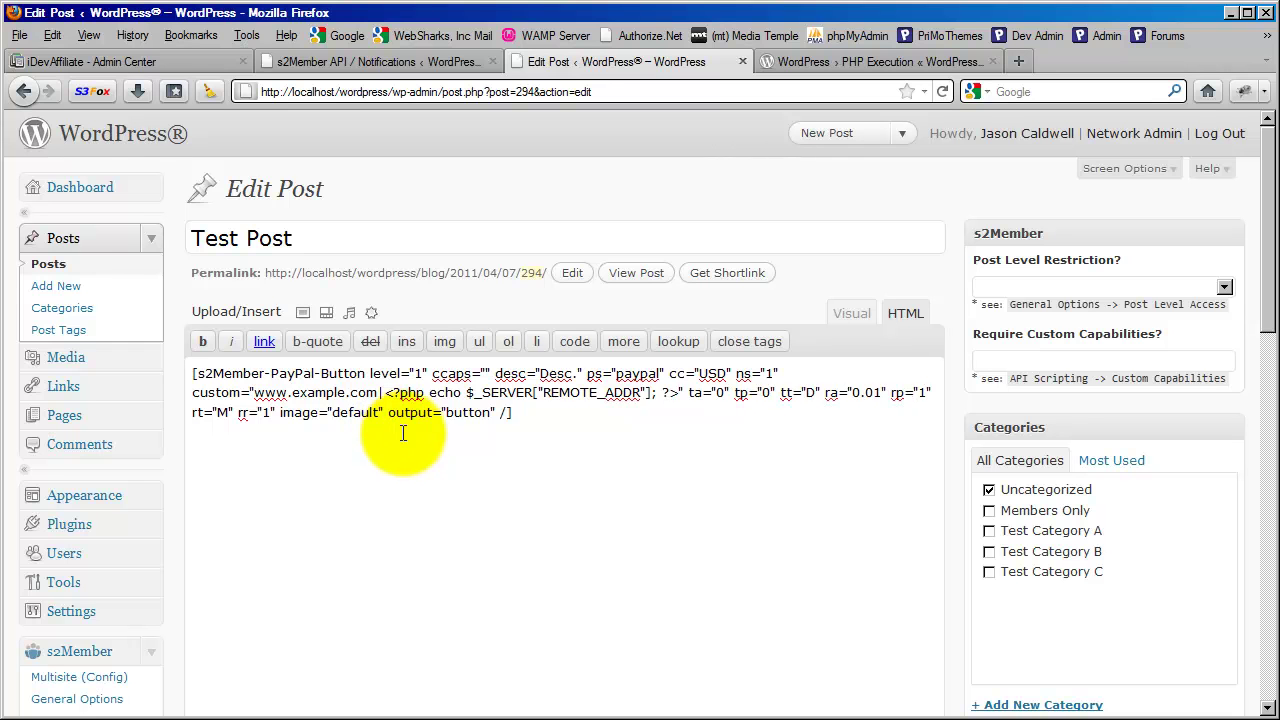
- Highlight the inserted PHP snippet, then switch to the s2Member API / Notifications page
{"action": "left_click", "coordinate": [567, 412]}
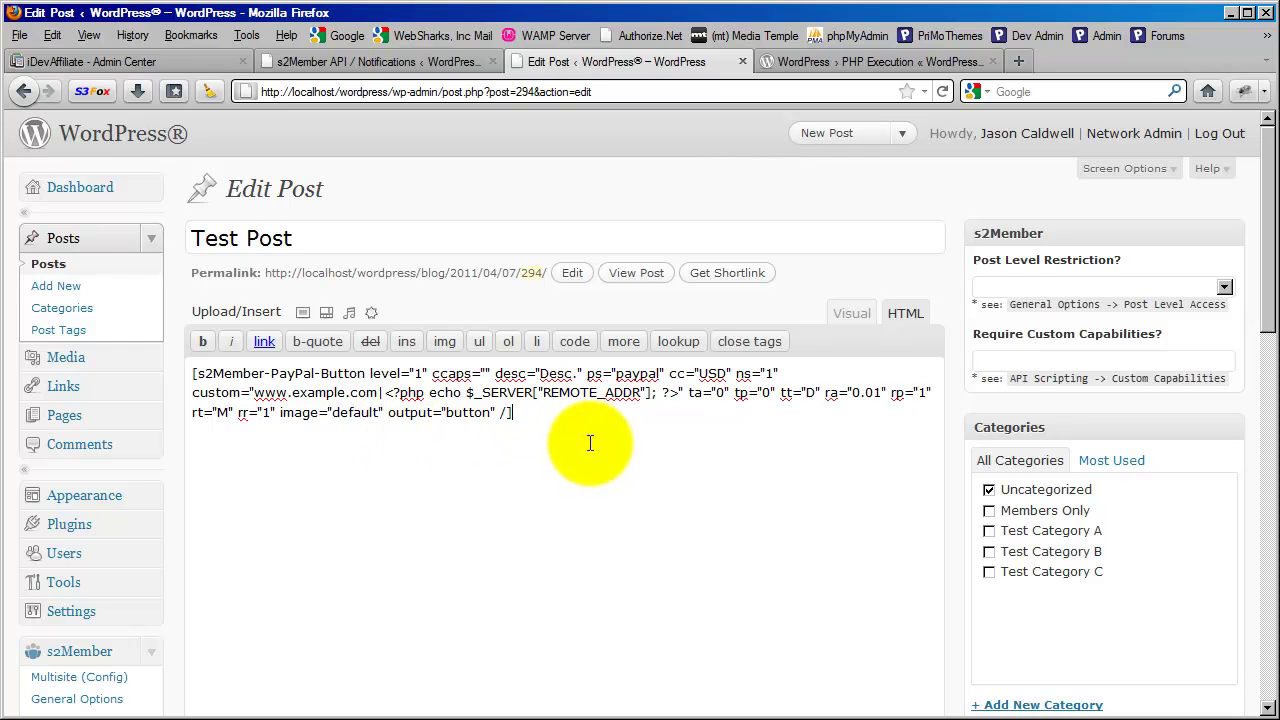
{"action": "left_click", "coordinate": [386, 392]}
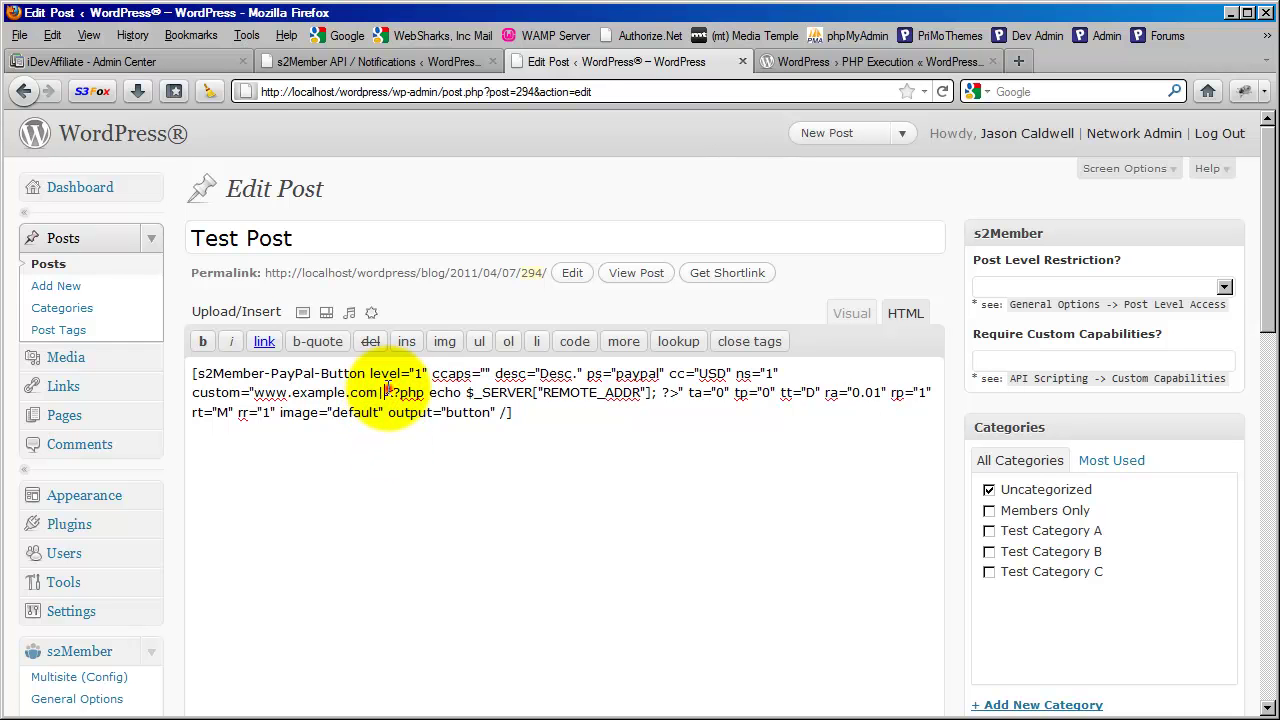
{"action": "left_click_drag", "start_coordinate": [386, 392], "coordinate": [677, 393]}
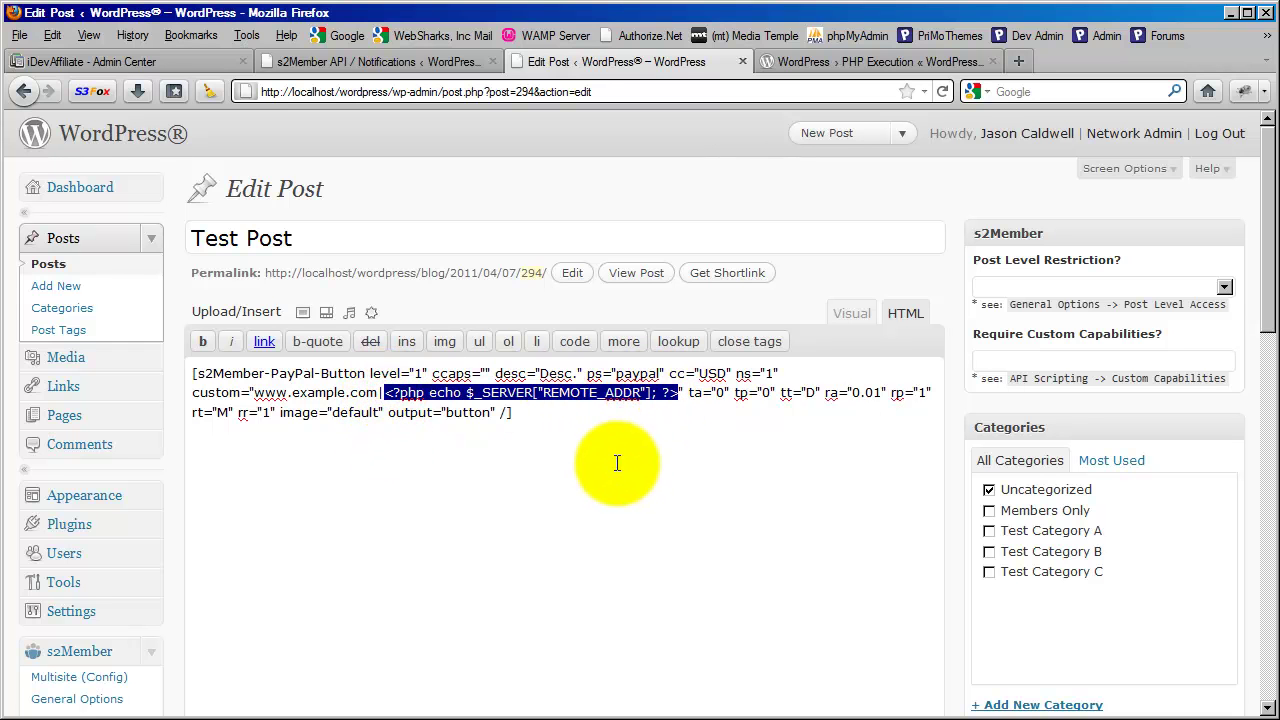
{"action": "left_click", "coordinate": [532, 412]}
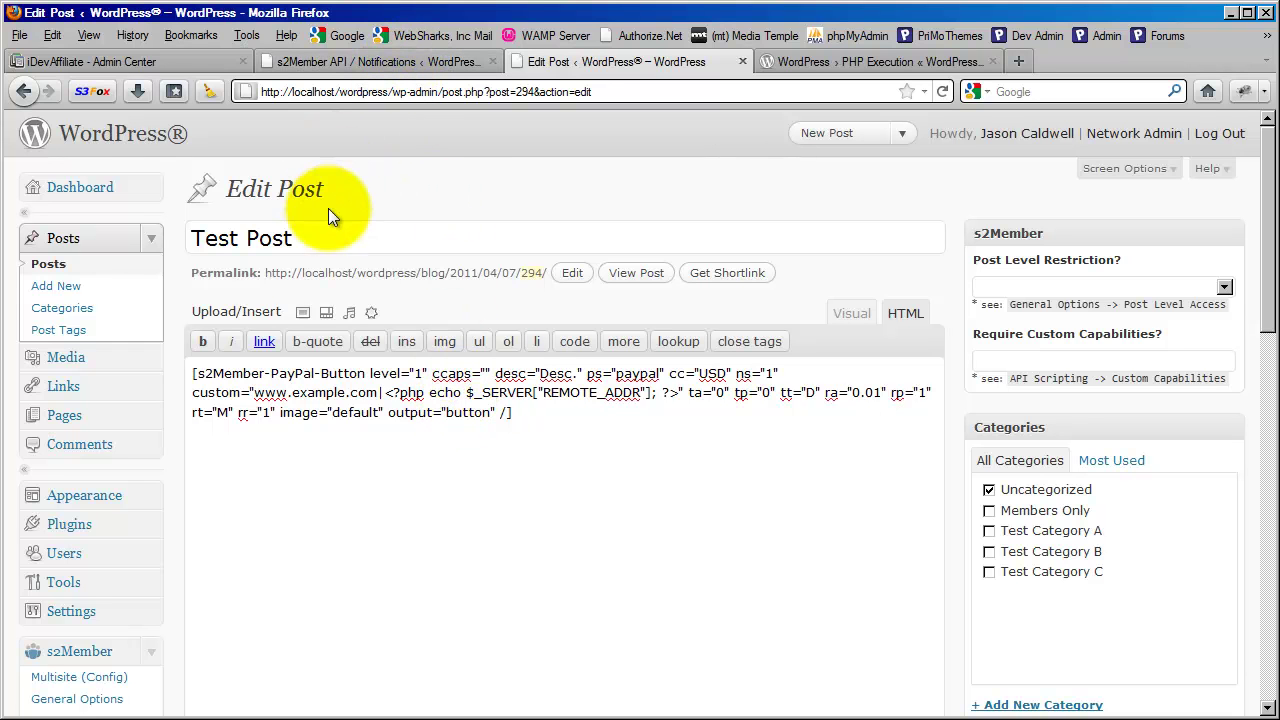
{"action": "left_click", "coordinate": [405, 61]}
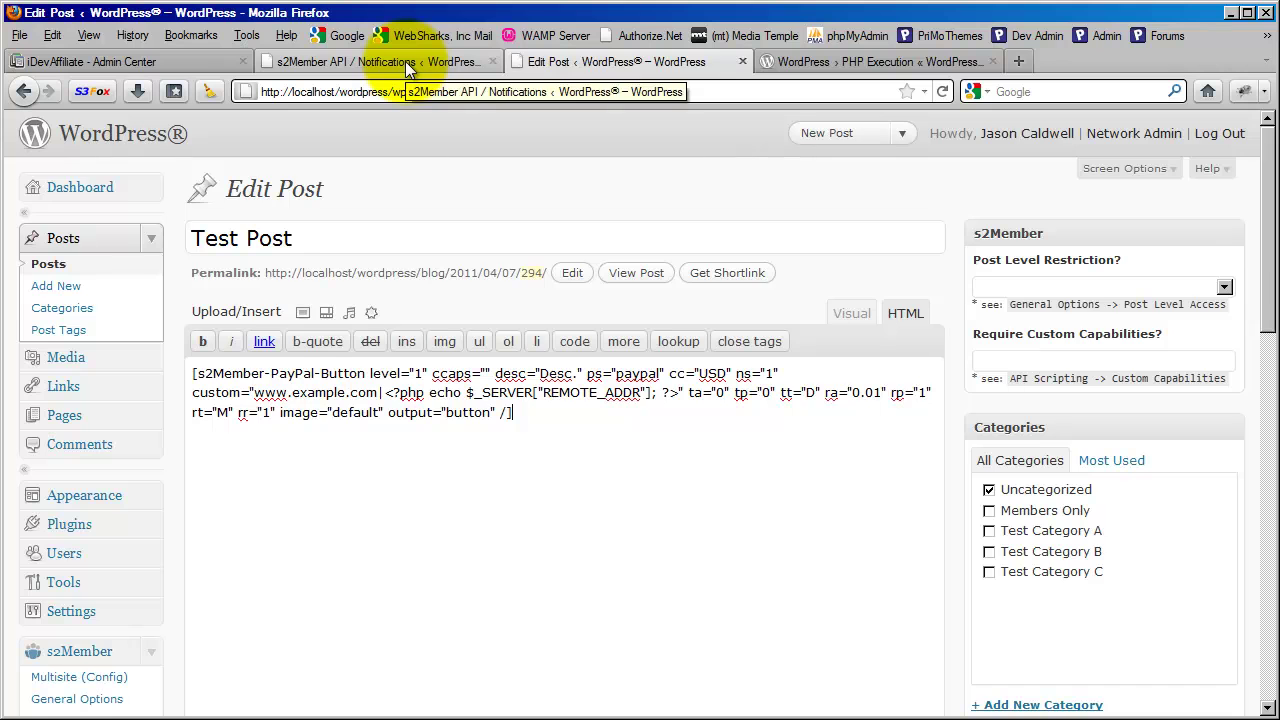
{"action": "scroll", "coordinate": [331, 347], "scroll_direction": "up", "scroll_amount": 2}
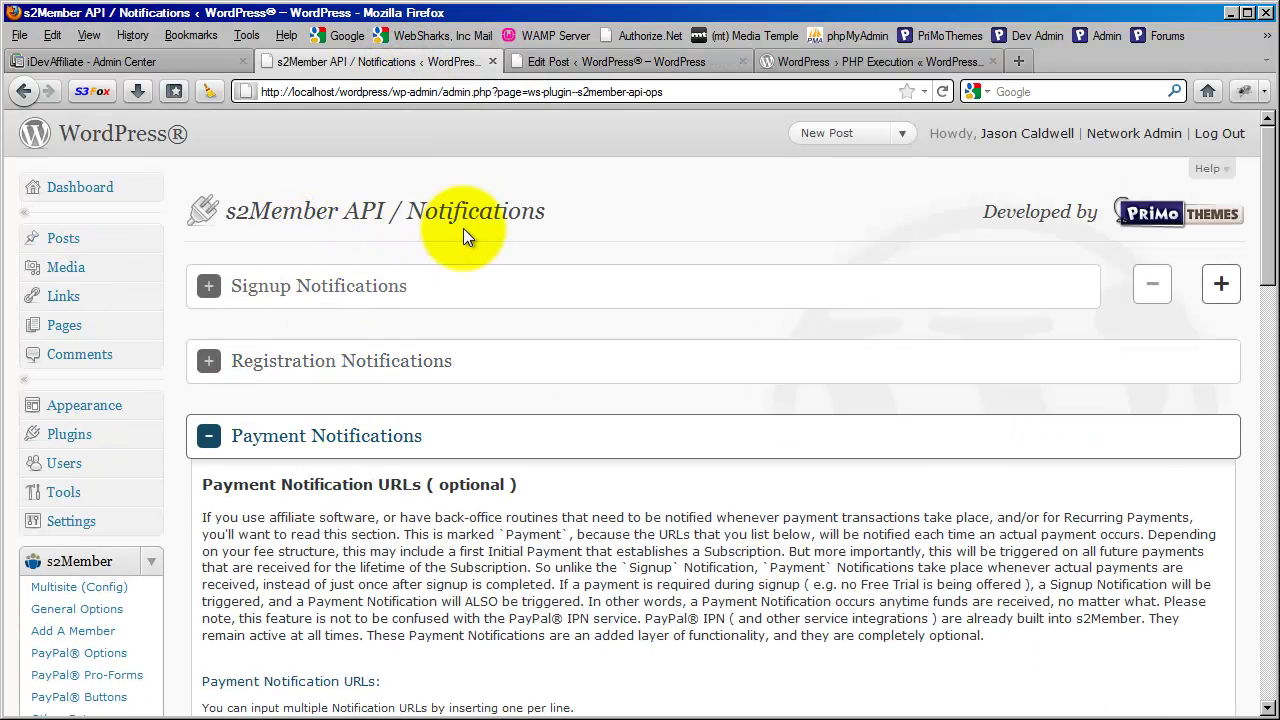
{"action": "scroll", "coordinate": [337, 323], "scroll_direction": "down", "scroll_amount": 6}
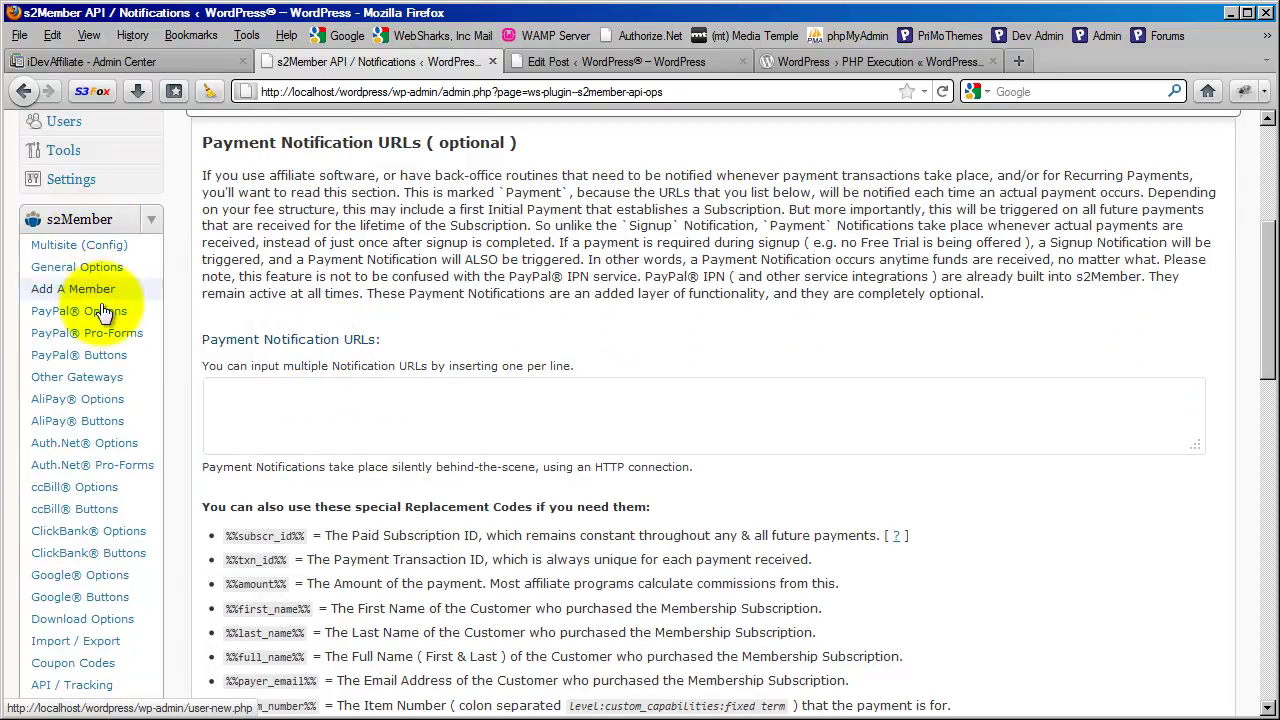
{"action": "scroll", "coordinate": [70, 340], "scroll_direction": "down", "scroll_amount": 6}
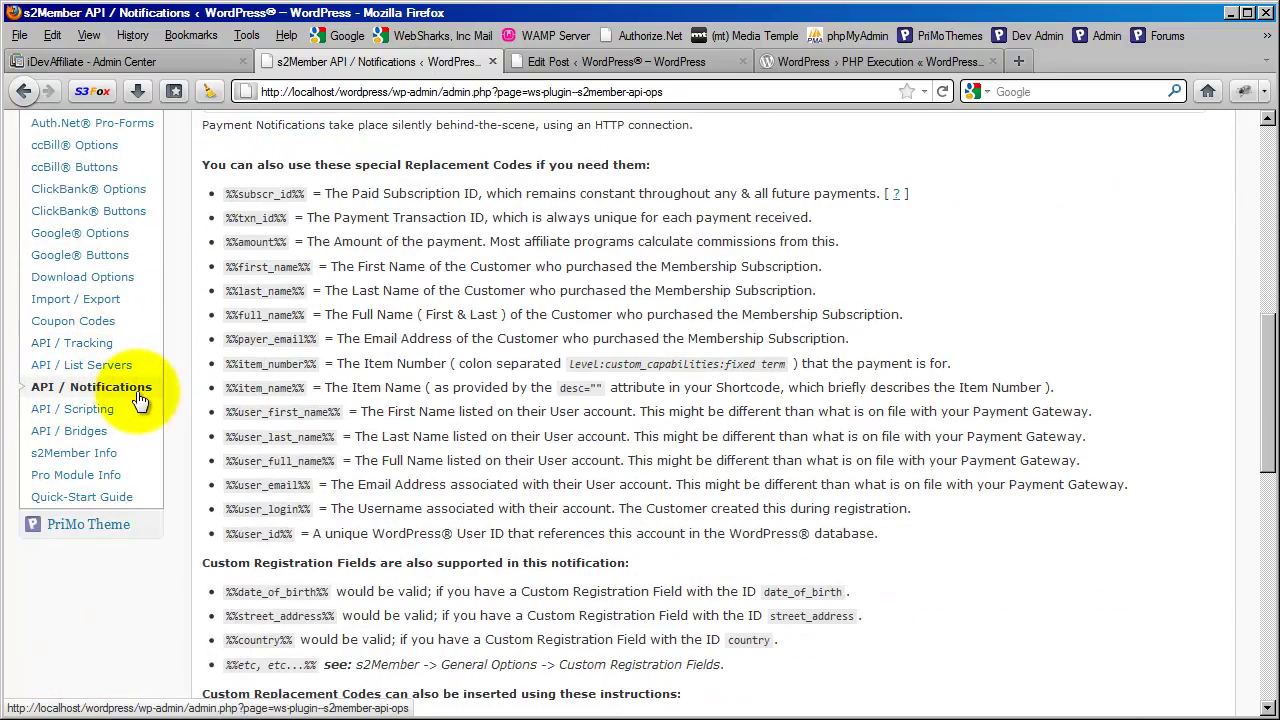
{"action": "scroll", "coordinate": [257, 400], "scroll_direction": "up", "scroll_amount": 12}
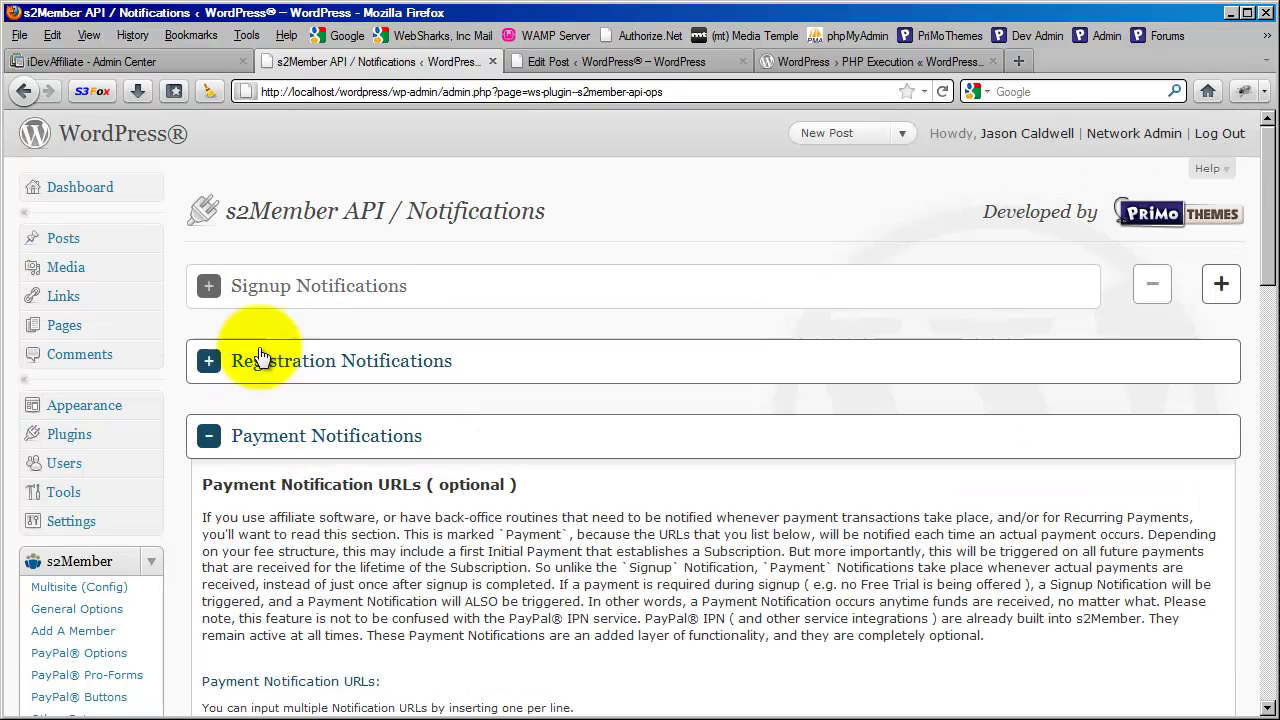
{"action": "left_click", "coordinate": [300, 434]}
{"action": "scroll", "coordinate": [286, 429], "scroll_direction": "down", "scroll_amount": 2}
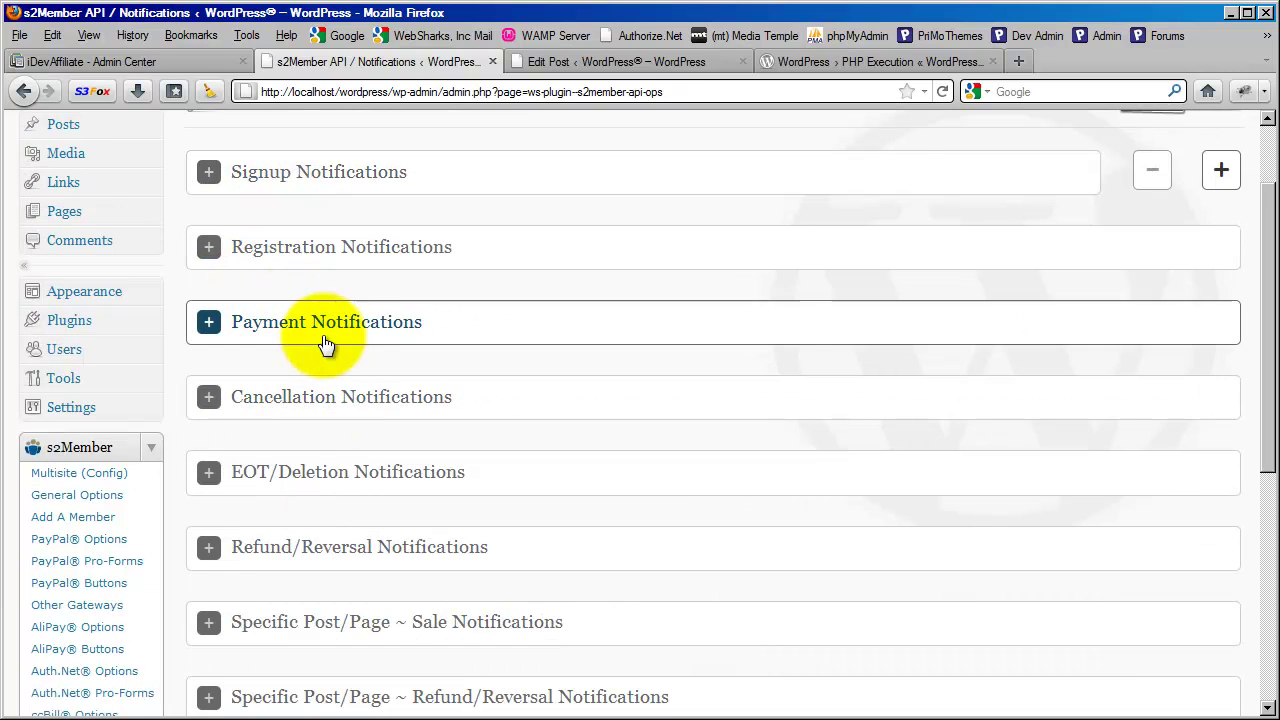
{"action": "left_click", "coordinate": [365, 333]}
{"action": "scroll", "coordinate": [506, 452], "scroll_direction": "down", "scroll_amount": 6}
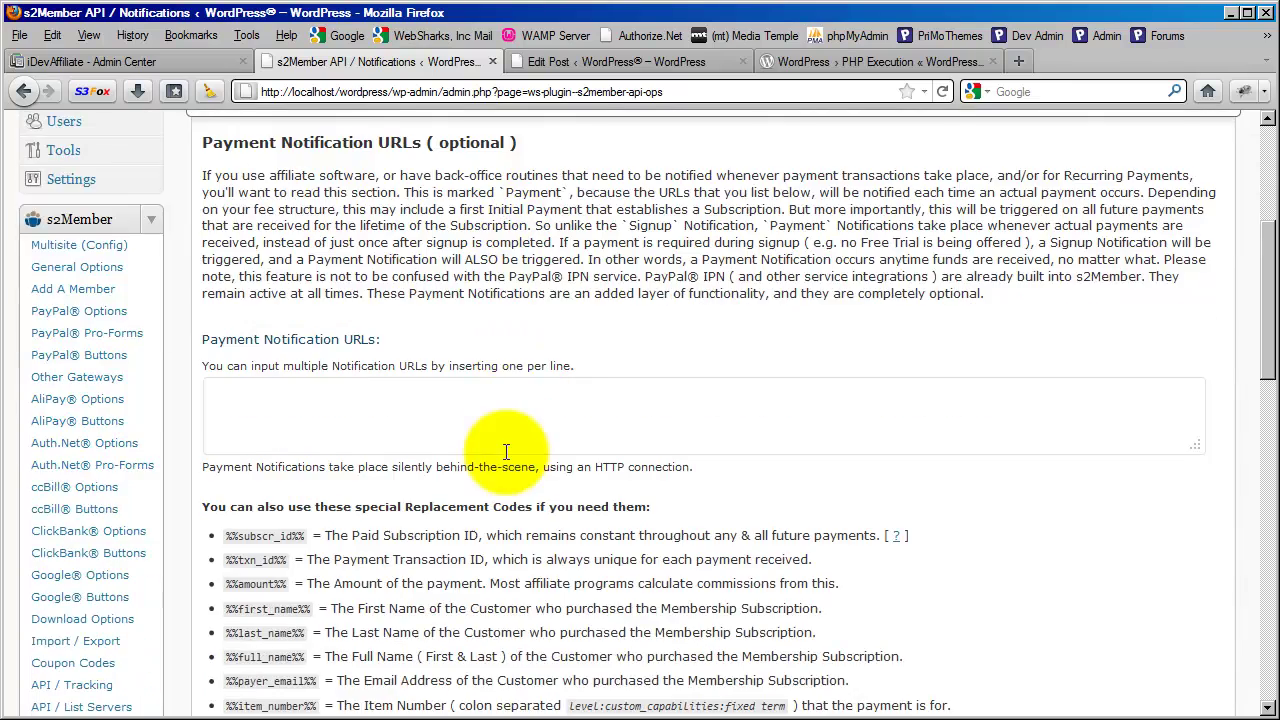
{"action": "scroll", "coordinate": [506, 452], "scroll_direction": "down", "scroll_amount": 10}
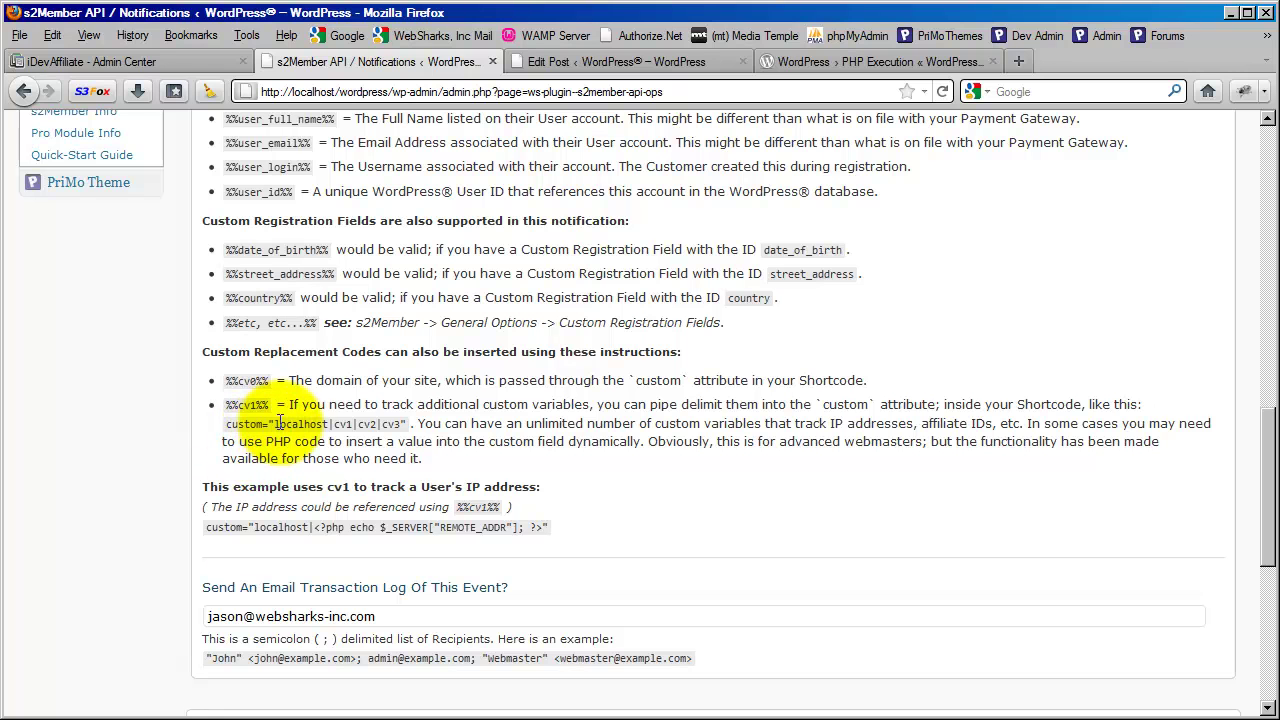
- Point out localhost and the piped cv1, cv2, cv3 values in the custom= example
{"action": "left_click_drag", "start_coordinate": [273, 423], "coordinate": [329, 424]}
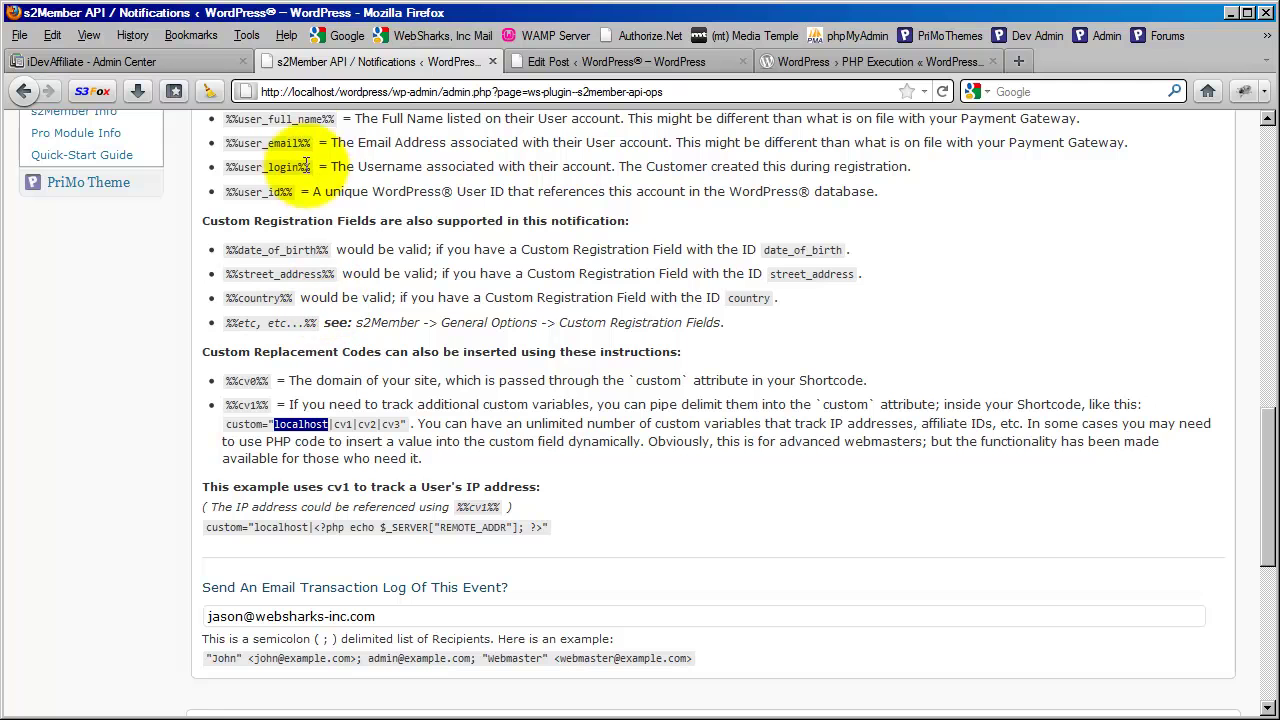
{"action": "left_click", "coordinate": [333, 423]}
{"action": "left_click_drag", "start_coordinate": [333, 423], "coordinate": [396, 425]}
{"action": "left_click", "coordinate": [357, 428]}
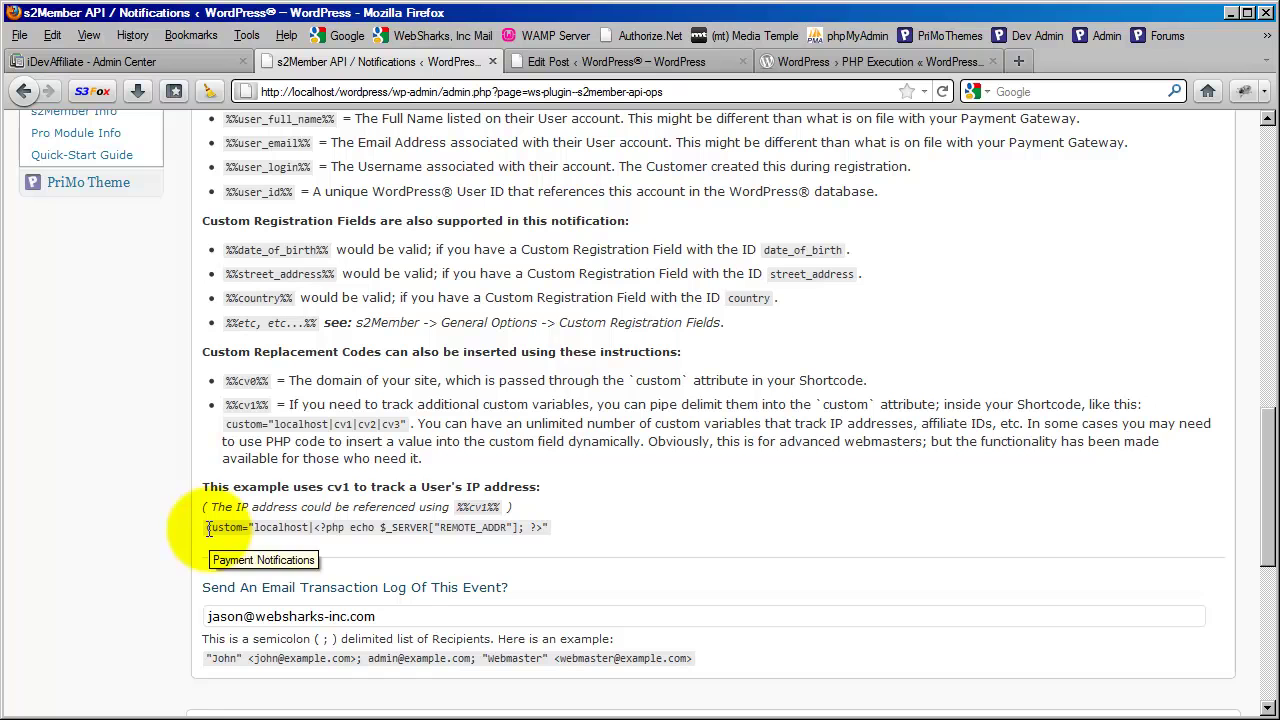
- Highlight the IP-address PHP snippet and %%cv1%% code, then go to the PHP Execution page
{"action": "left_click_drag", "start_coordinate": [254, 527], "coordinate": [309, 527]}
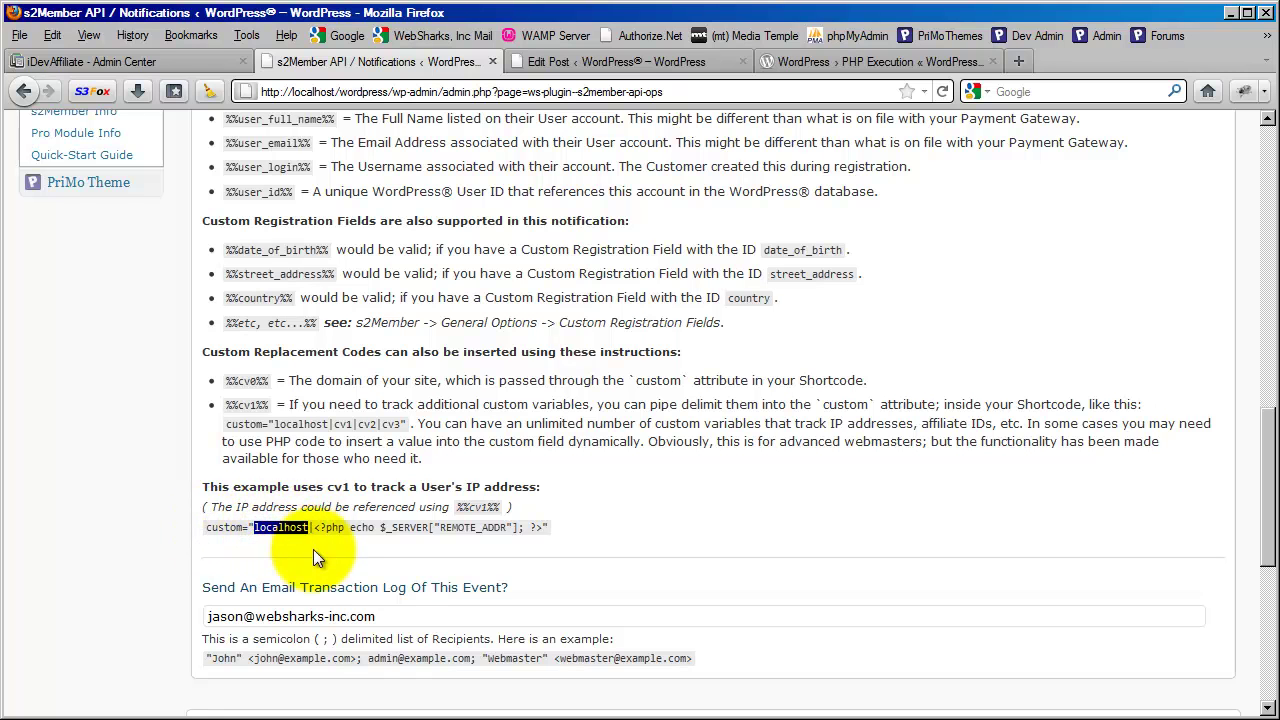
{"action": "left_click", "coordinate": [314, 527]}
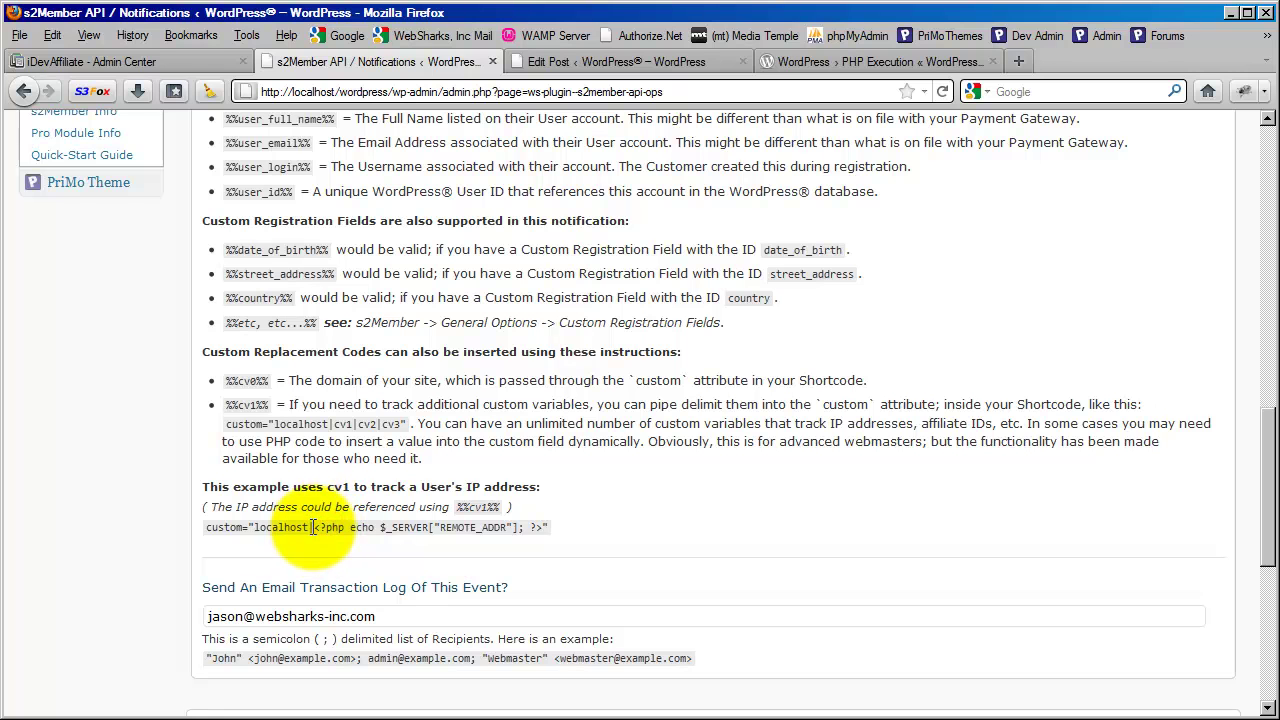
{"action": "left_click_drag", "start_coordinate": [314, 527], "coordinate": [542, 527]}
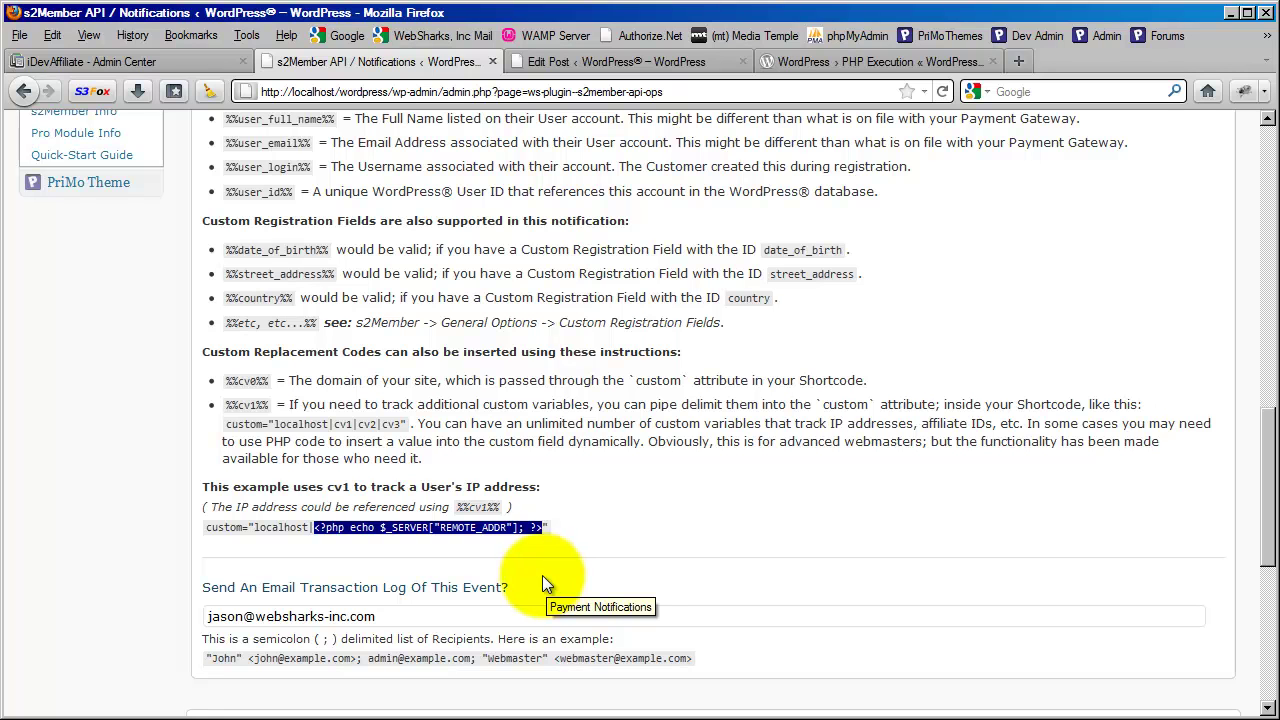
{"action": "left_click", "coordinate": [470, 543]}
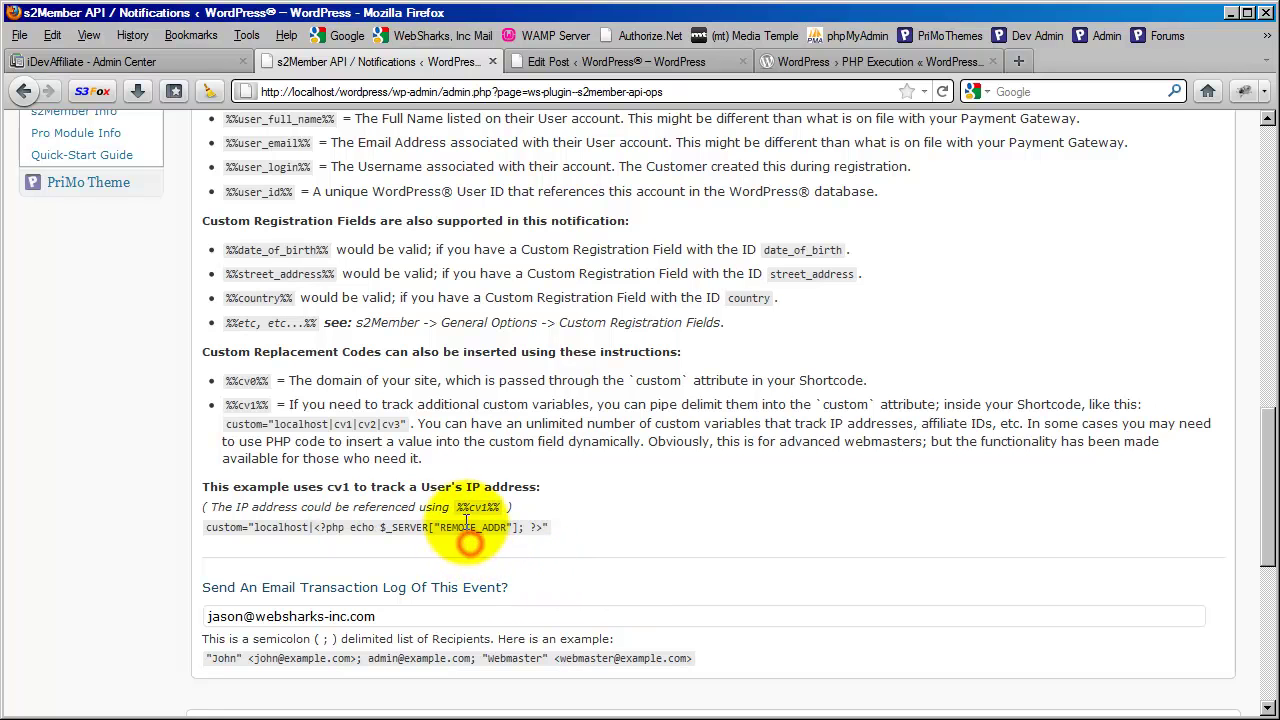
{"action": "left_click_drag", "start_coordinate": [460, 507], "coordinate": [494, 505]}
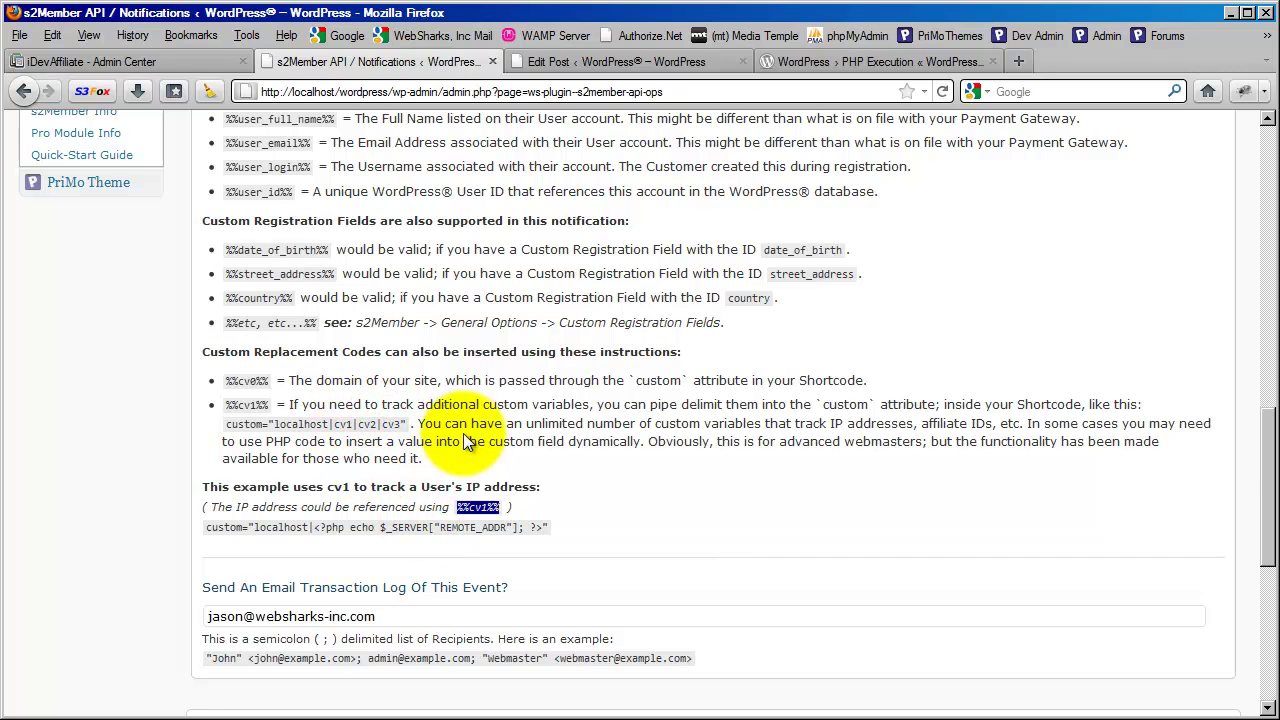
{"action": "left_click", "coordinate": [501, 470]}
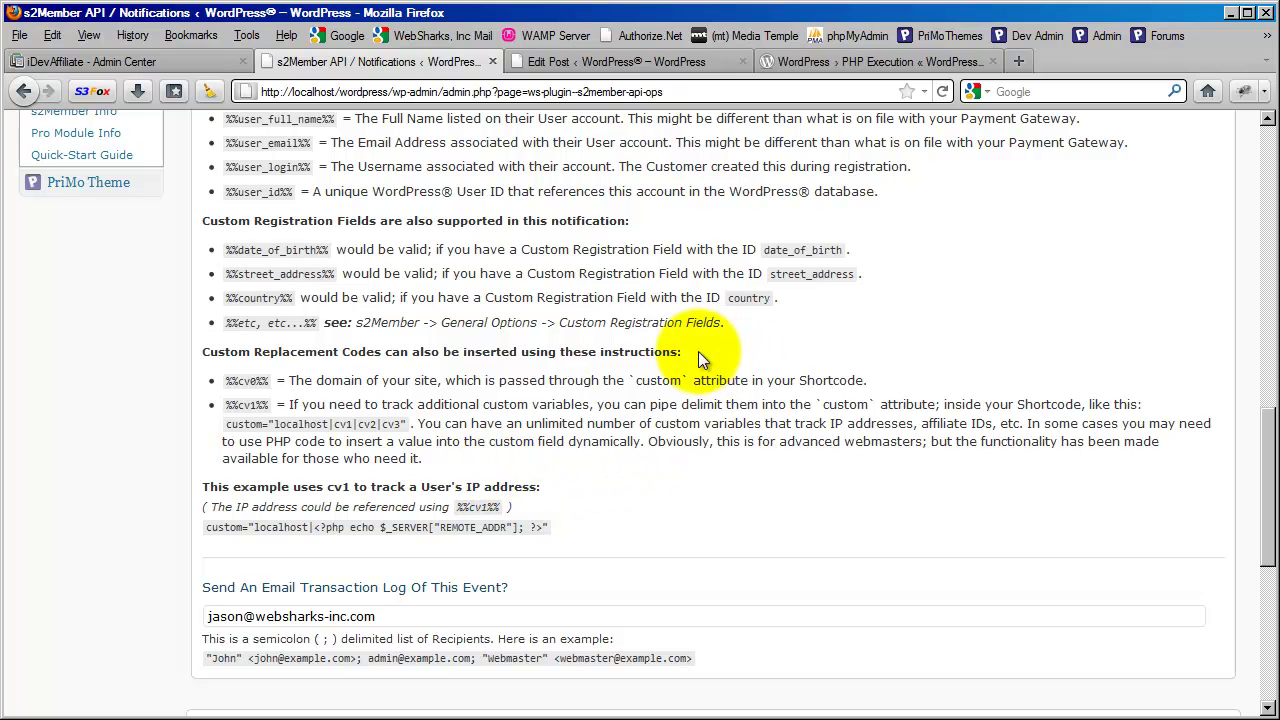
{"action": "left_click", "coordinate": [837, 66]}
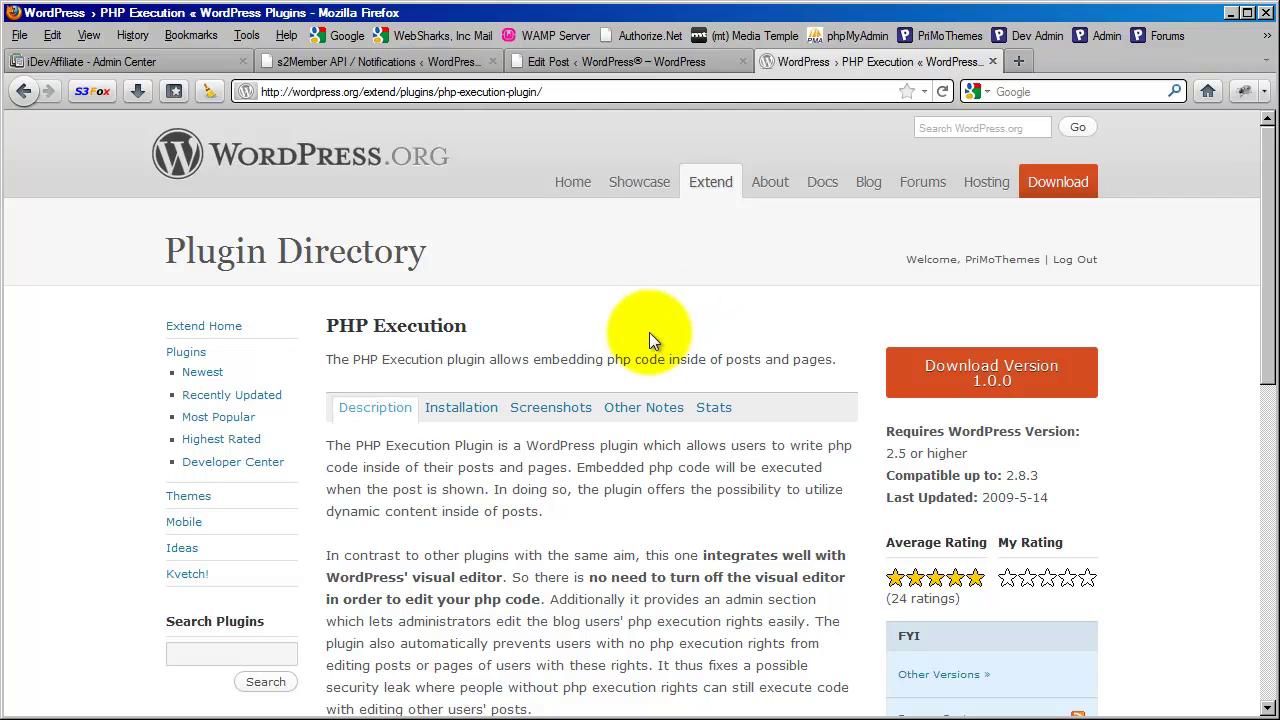
- Compare Test Post's PHP snippet with s2Member's %%cv1%% code, then return to iDevAffiliate API Scripts
{"action": "left_click", "coordinate": [661, 67]}
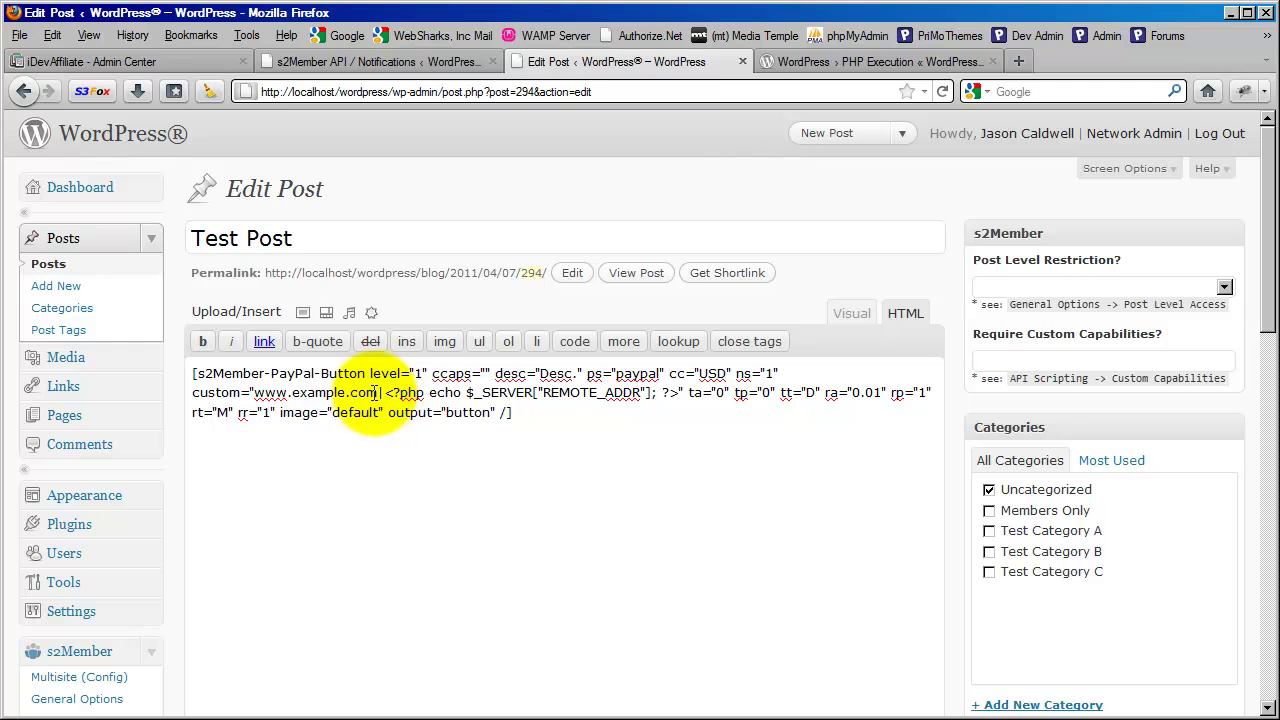
{"action": "left_click_drag", "start_coordinate": [380, 392], "coordinate": [673, 390]}
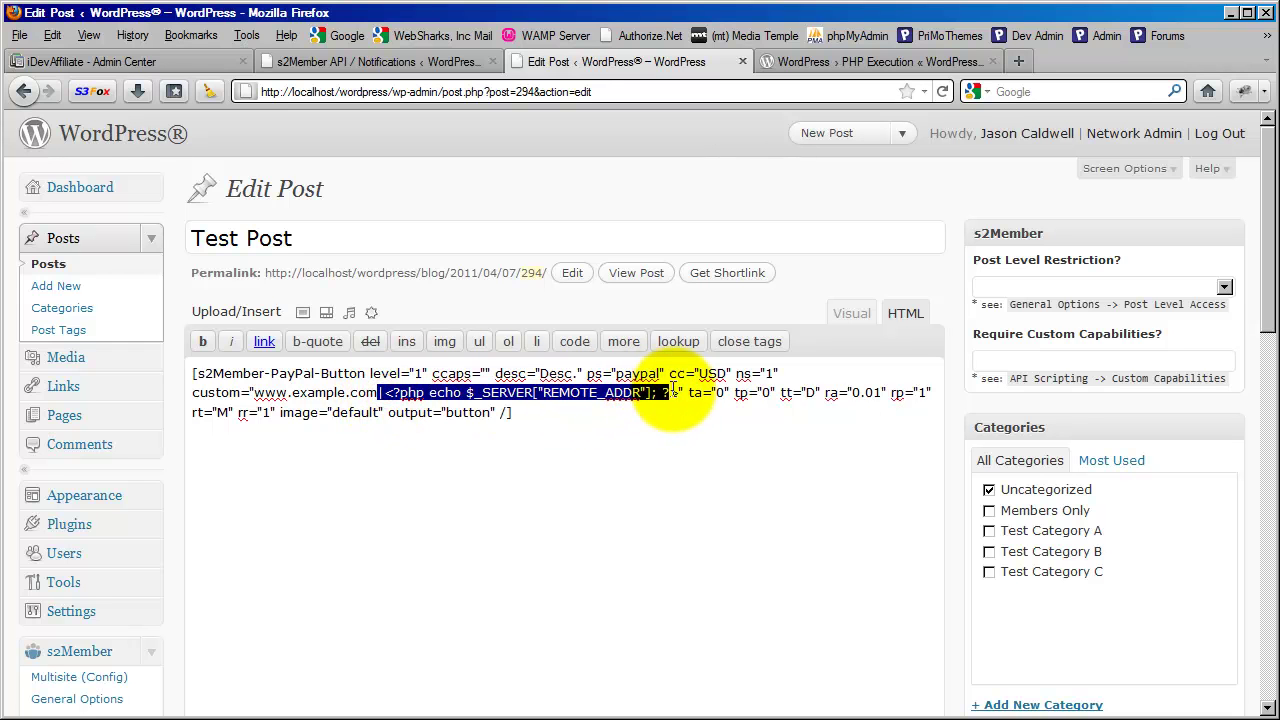
{"action": "left_click", "coordinate": [539, 422]}
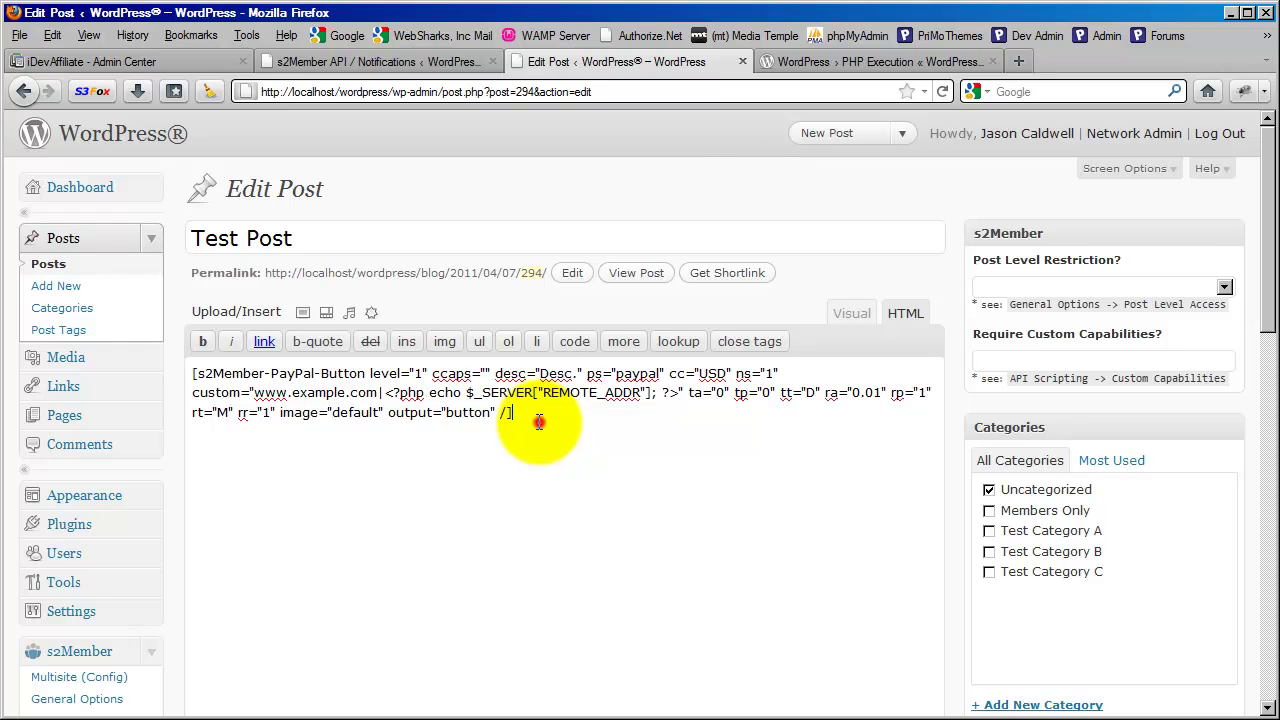
{"action": "left_click", "coordinate": [380, 63]}
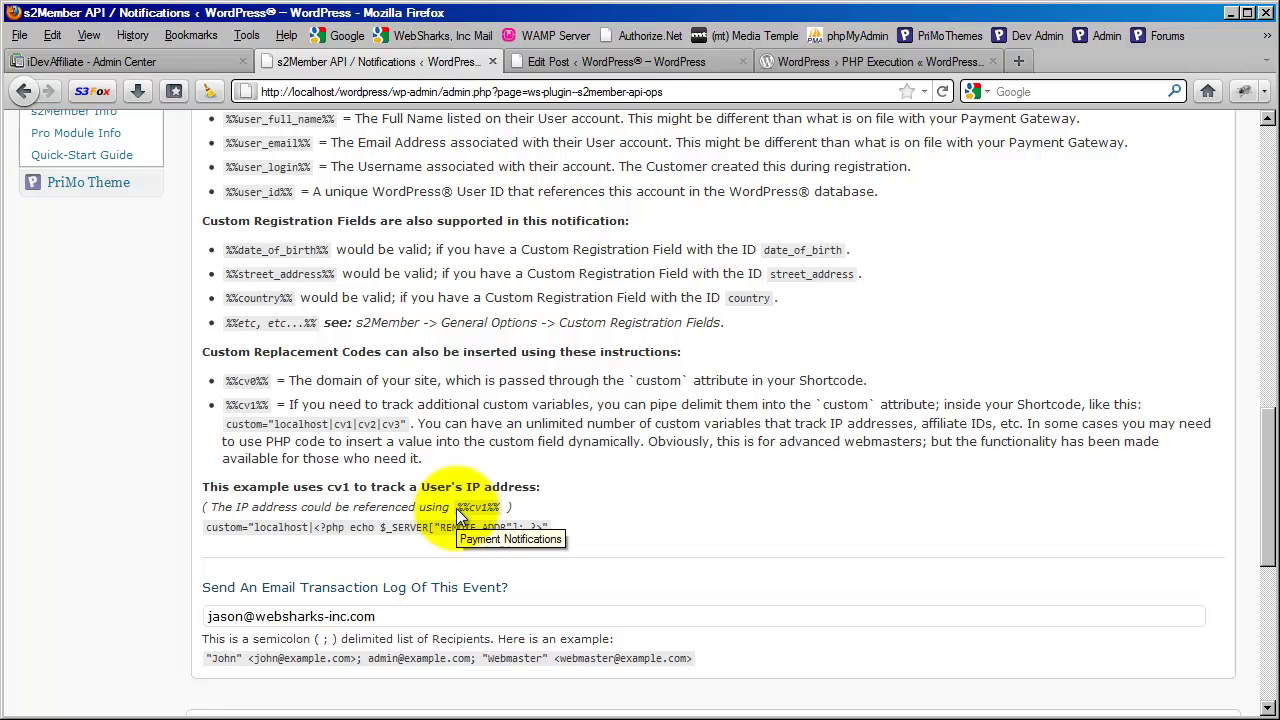
{"action": "left_click_drag", "start_coordinate": [456, 508], "coordinate": [500, 507]}
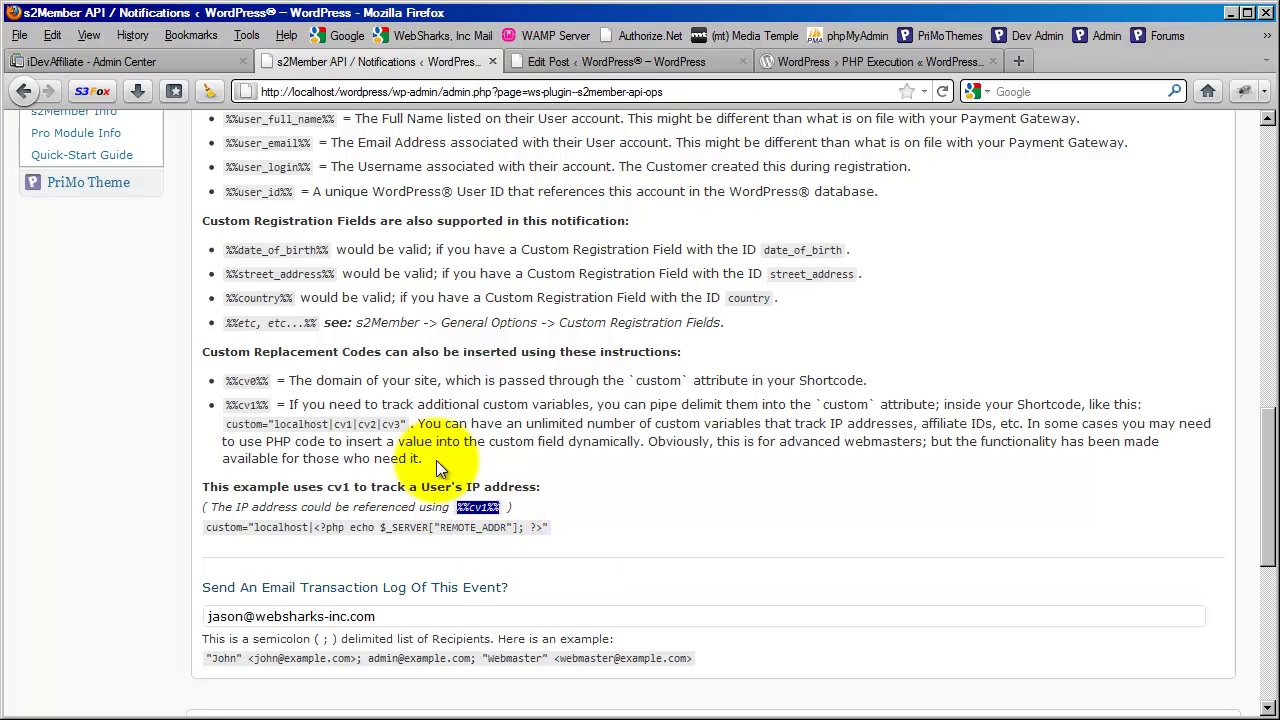
{"action": "left_click", "coordinate": [160, 63]}
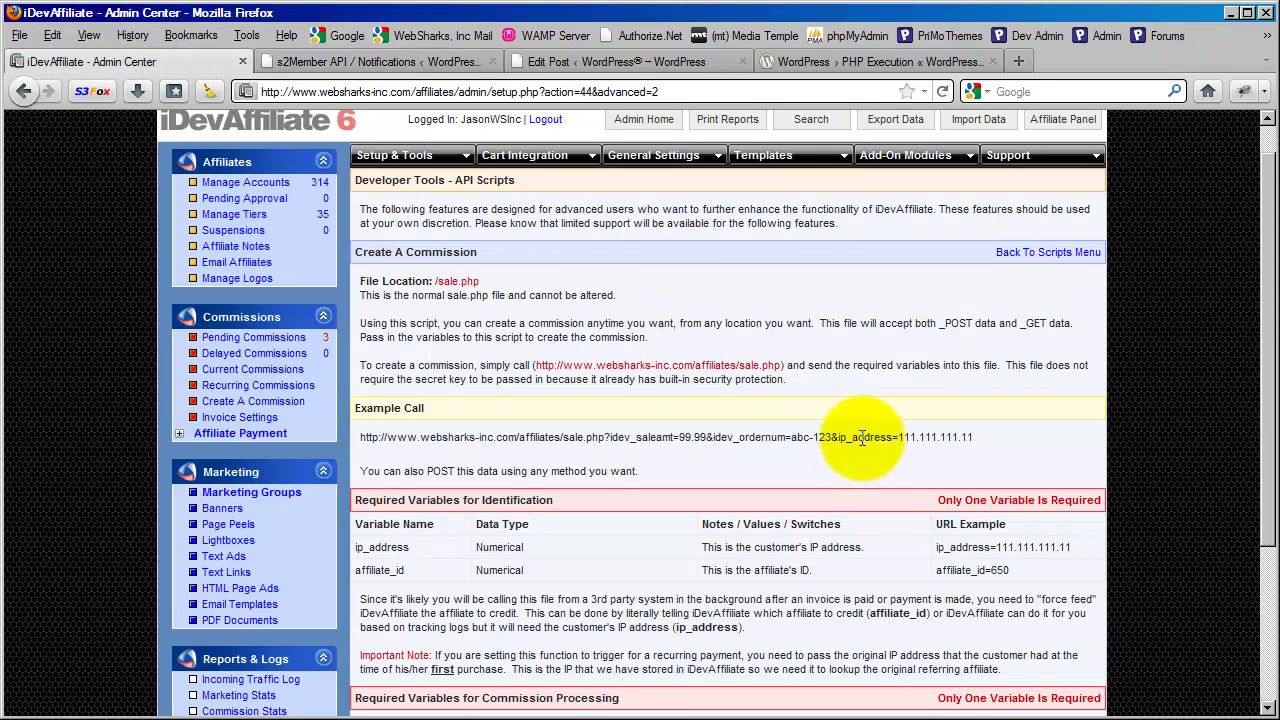
- Copy iDevAffiliate's Example Call sale.php URL and go back to s2Member's notifications page
{"action": "left_click_drag", "start_coordinate": [899, 437], "coordinate": [972, 437]}
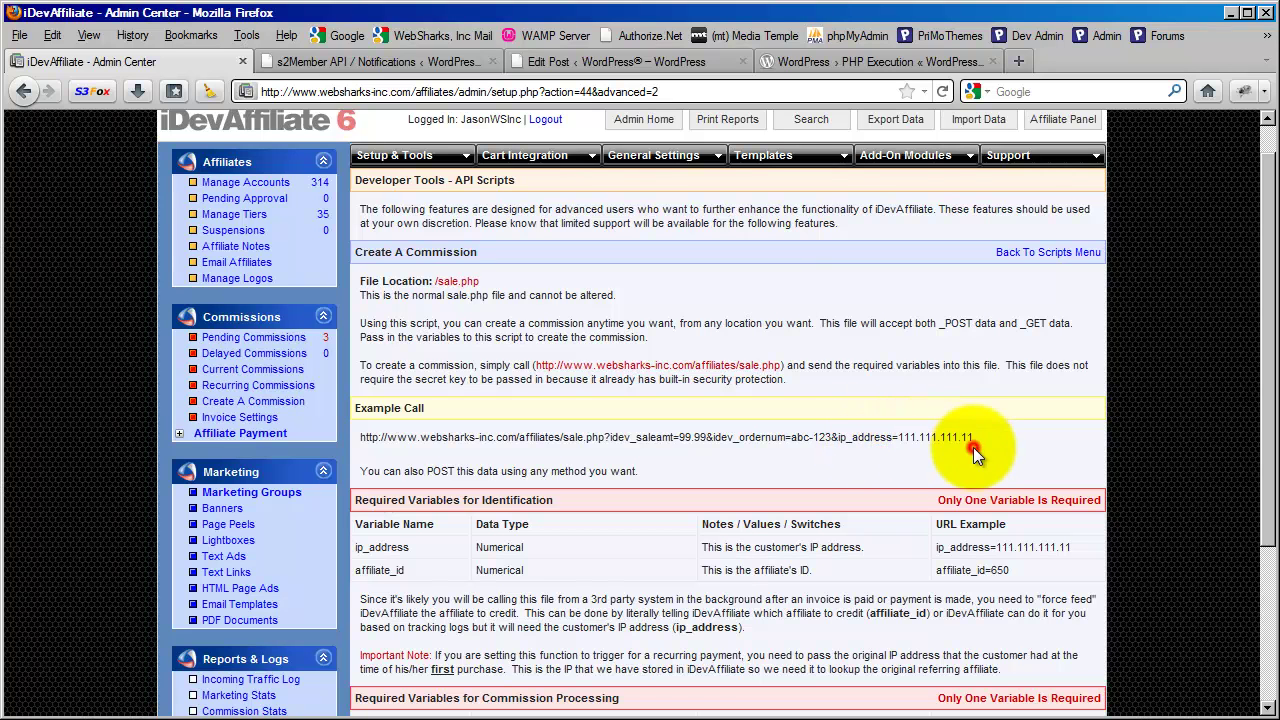
{"action": "left_click_drag", "start_coordinate": [973, 440], "coordinate": [361, 445]}
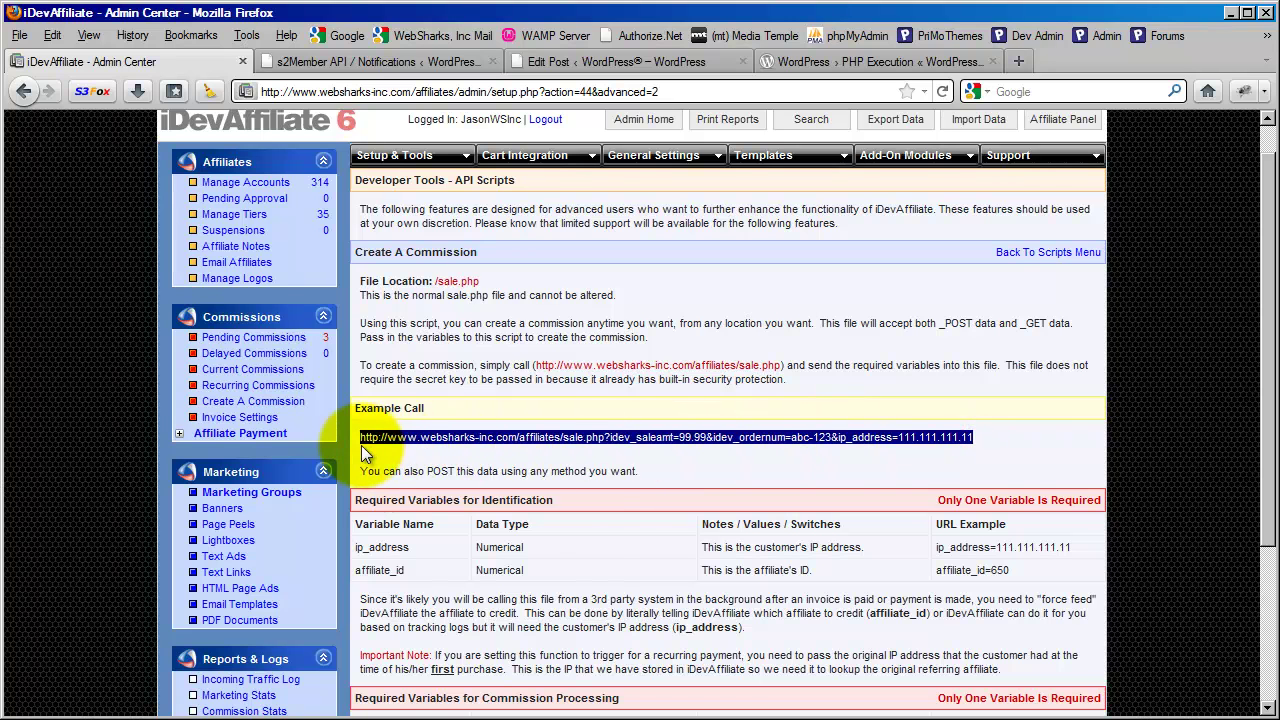
{"action": "right_click", "coordinate": [397, 446]}
{"action": "left_click", "coordinate": [409, 512]}
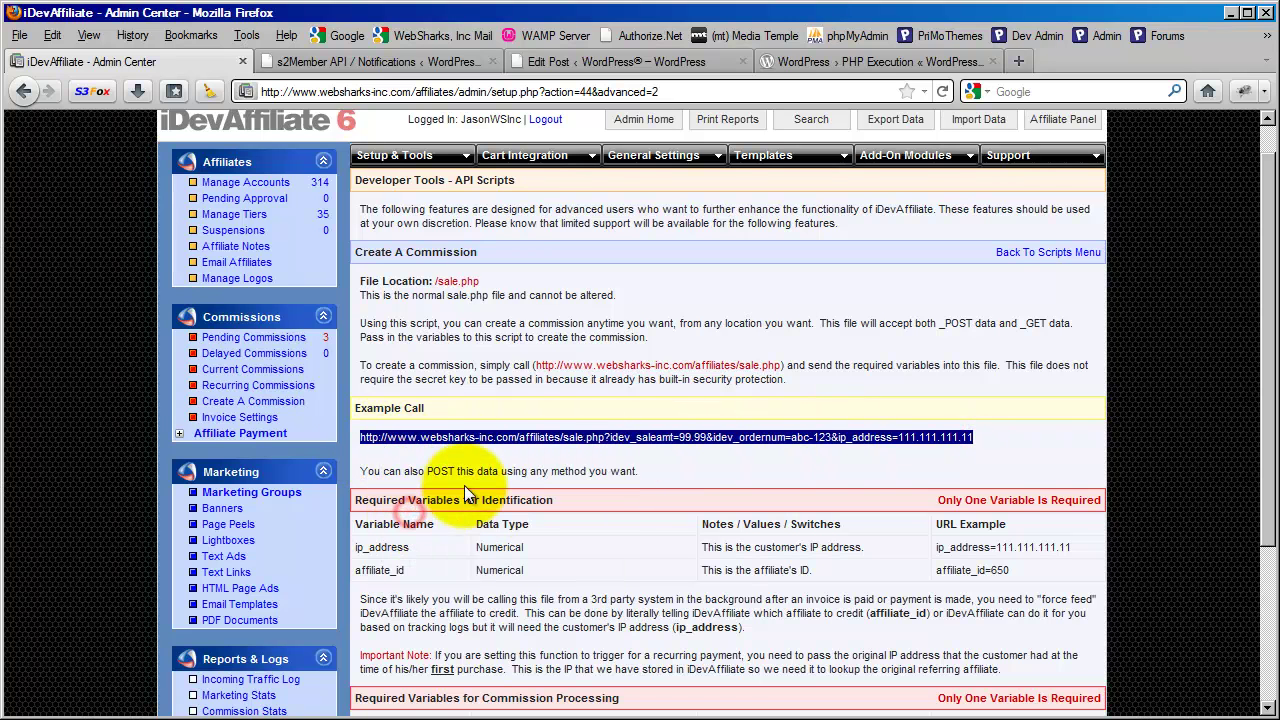
{"action": "left_click", "coordinate": [414, 63]}
{"action": "scroll", "coordinate": [406, 489], "scroll_direction": "up", "scroll_amount": 5}
{"action": "scroll", "coordinate": [406, 489], "scroll_direction": "up", "scroll_amount": 10}
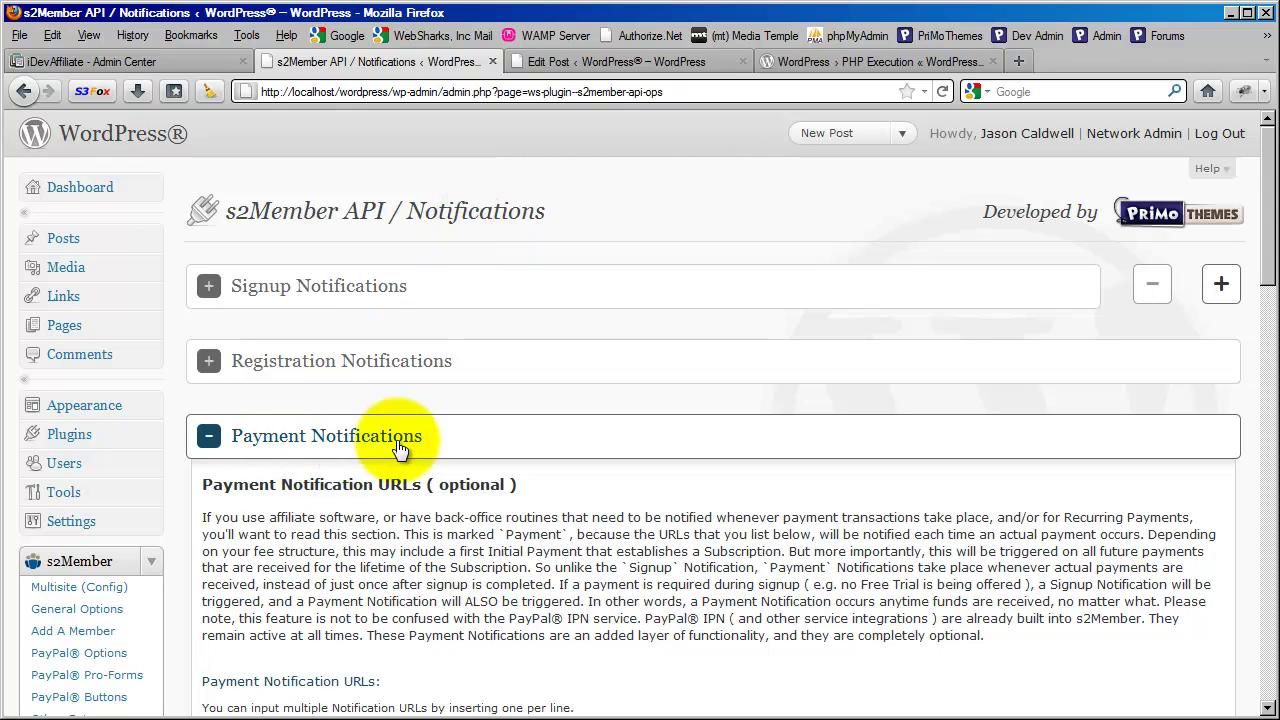
- Paste the copied sale.php URL into the Payment Notification URLs box
{"action": "left_click", "coordinate": [365, 436]}
{"action": "scroll", "coordinate": [341, 476], "scroll_direction": "down", "scroll_amount": 2}
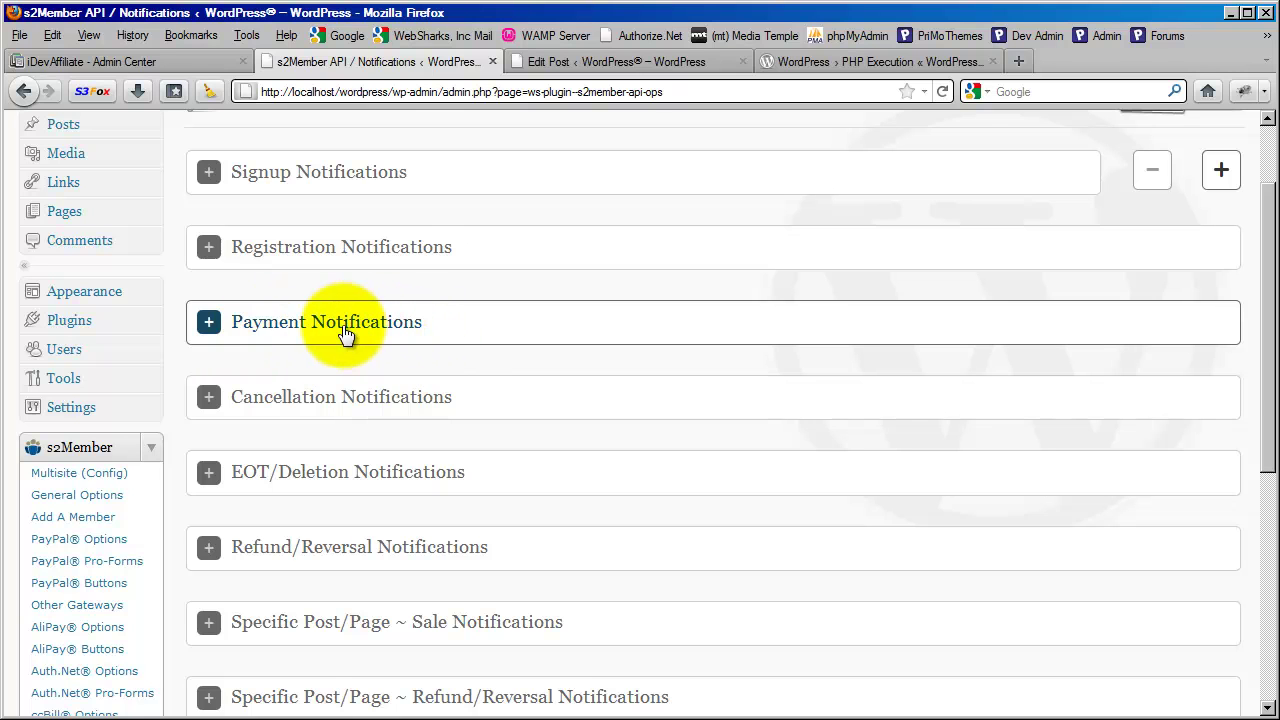
{"action": "left_click", "coordinate": [373, 325]}
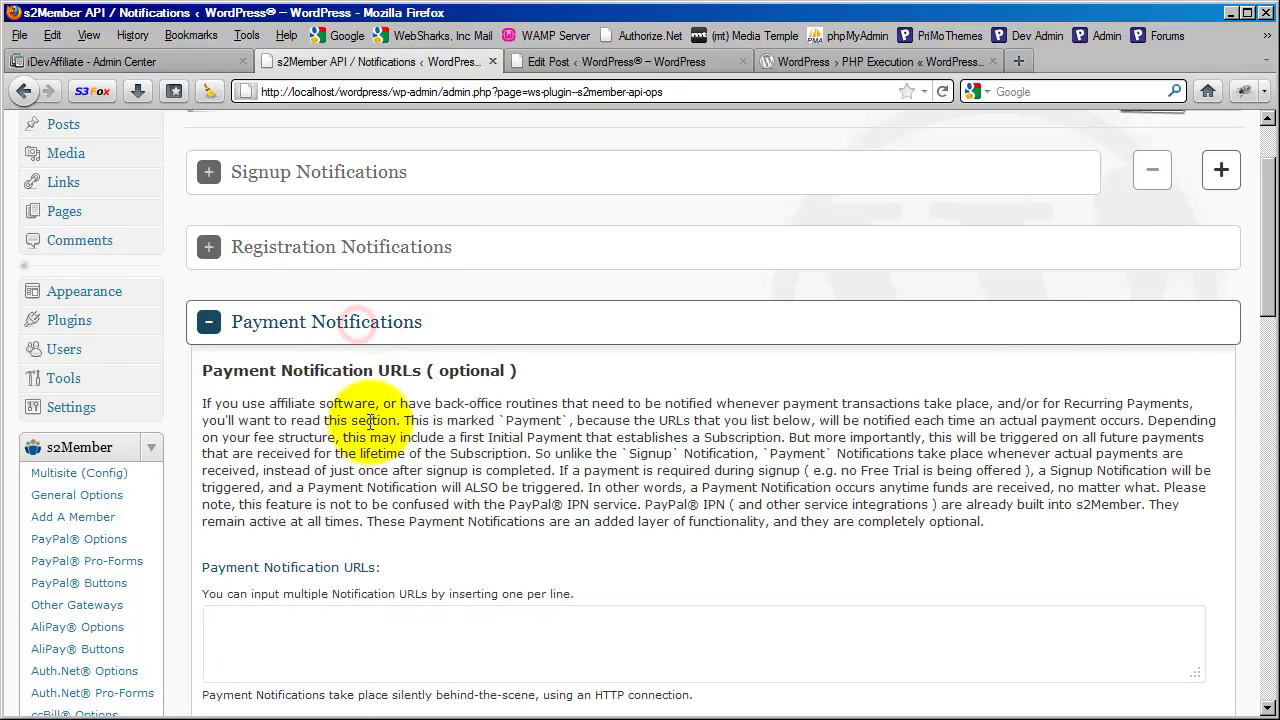
{"action": "scroll", "coordinate": [370, 428], "scroll_direction": "down", "scroll_amount": 2}
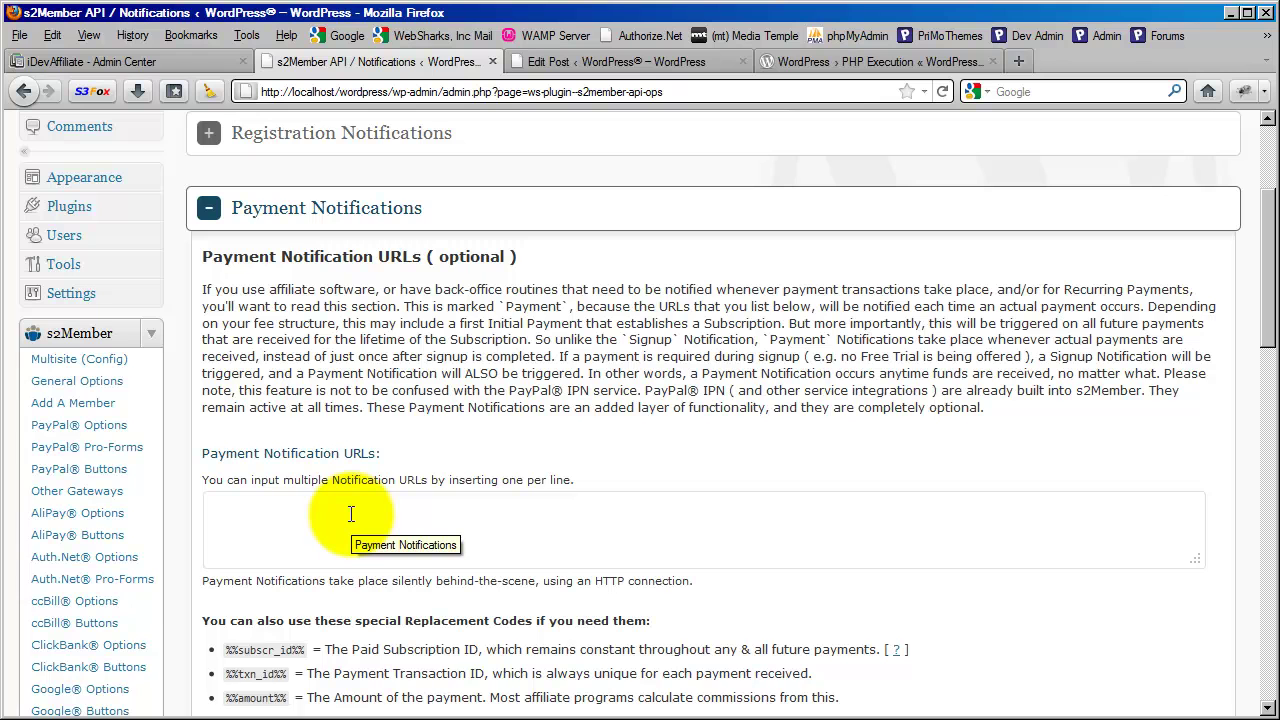
{"action": "scroll", "coordinate": [350, 514], "scroll_direction": "up", "scroll_amount": 4}
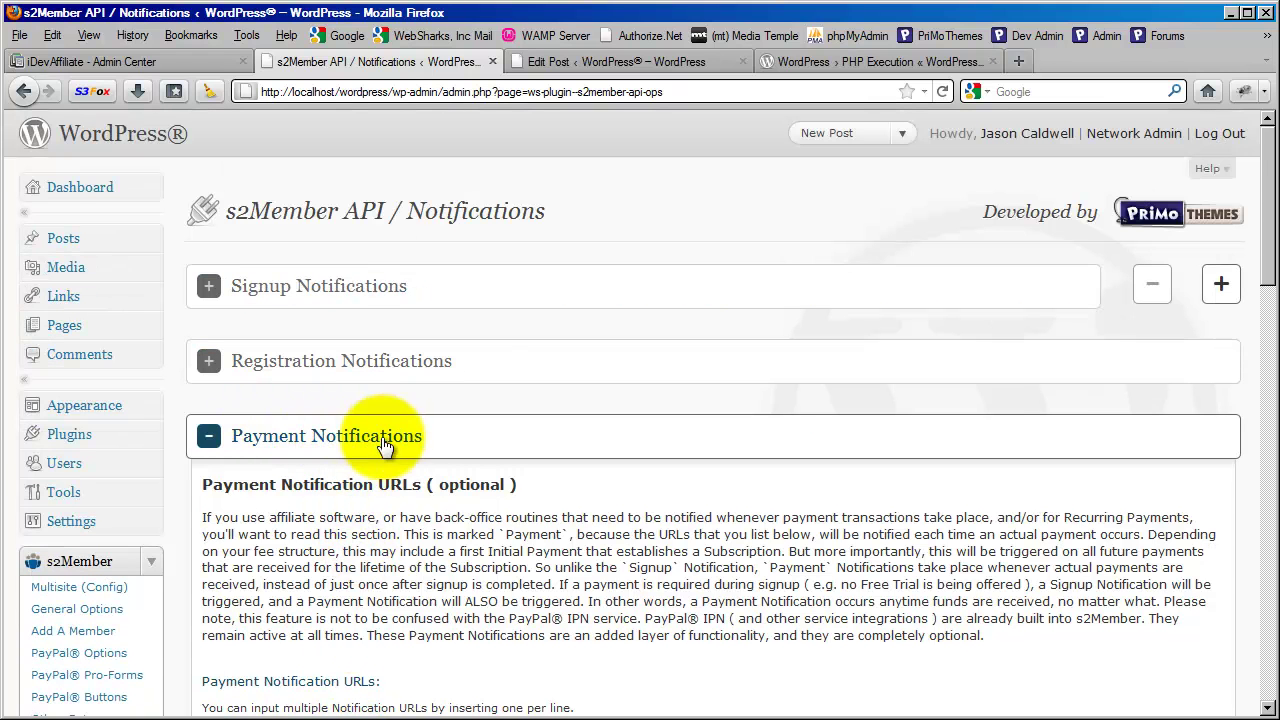
{"action": "scroll", "coordinate": [395, 543], "scroll_direction": "down", "scroll_amount": 2}
{"action": "scroll", "coordinate": [393, 537], "scroll_direction": "down", "scroll_amount": 2}
{"action": "right_click", "coordinate": [345, 445]}
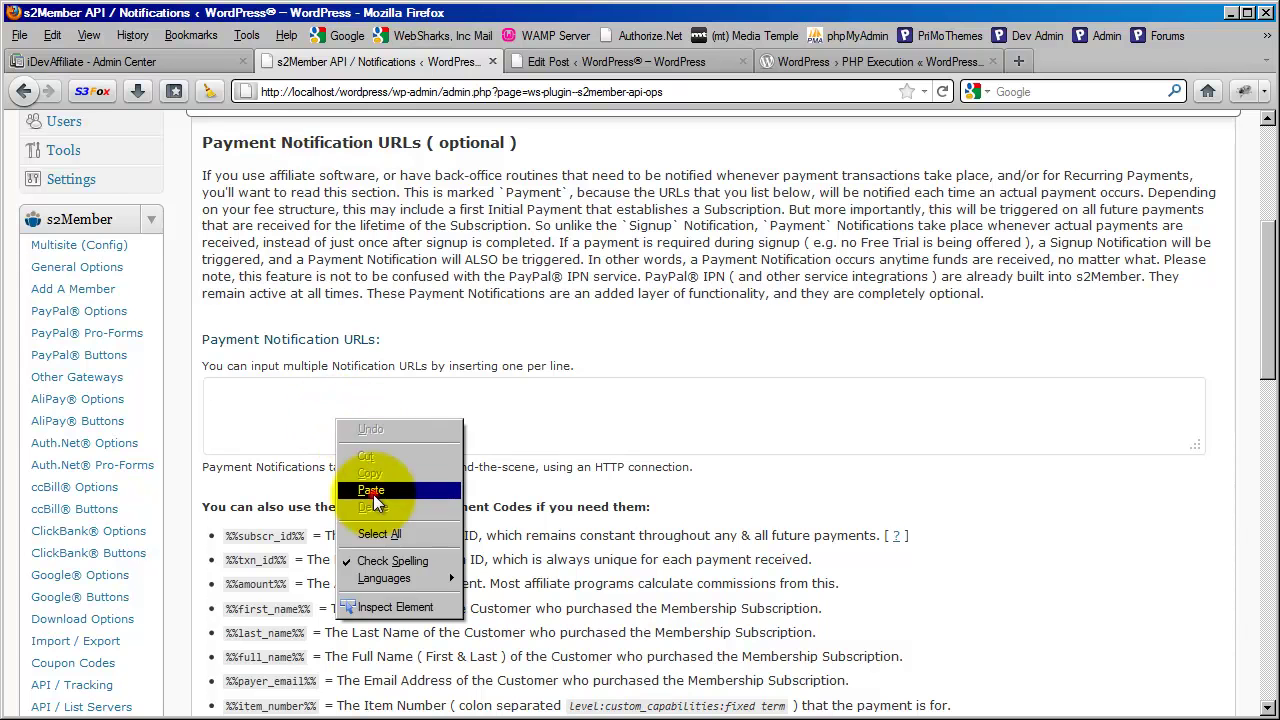
{"action": "left_click", "coordinate": [373, 494]}
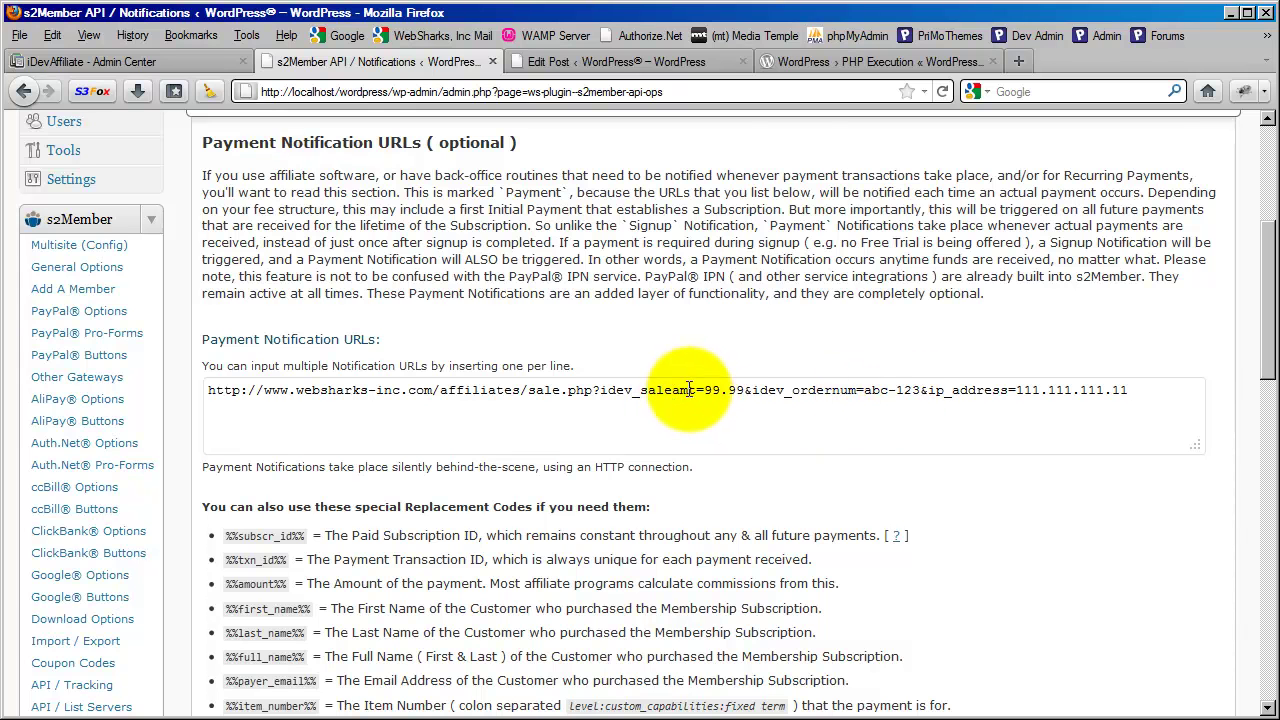
- Replace the sample amount 99.99 in the URL with %%amount%%
{"action": "scroll", "coordinate": [692, 435], "scroll_direction": "down", "scroll_amount": 2}
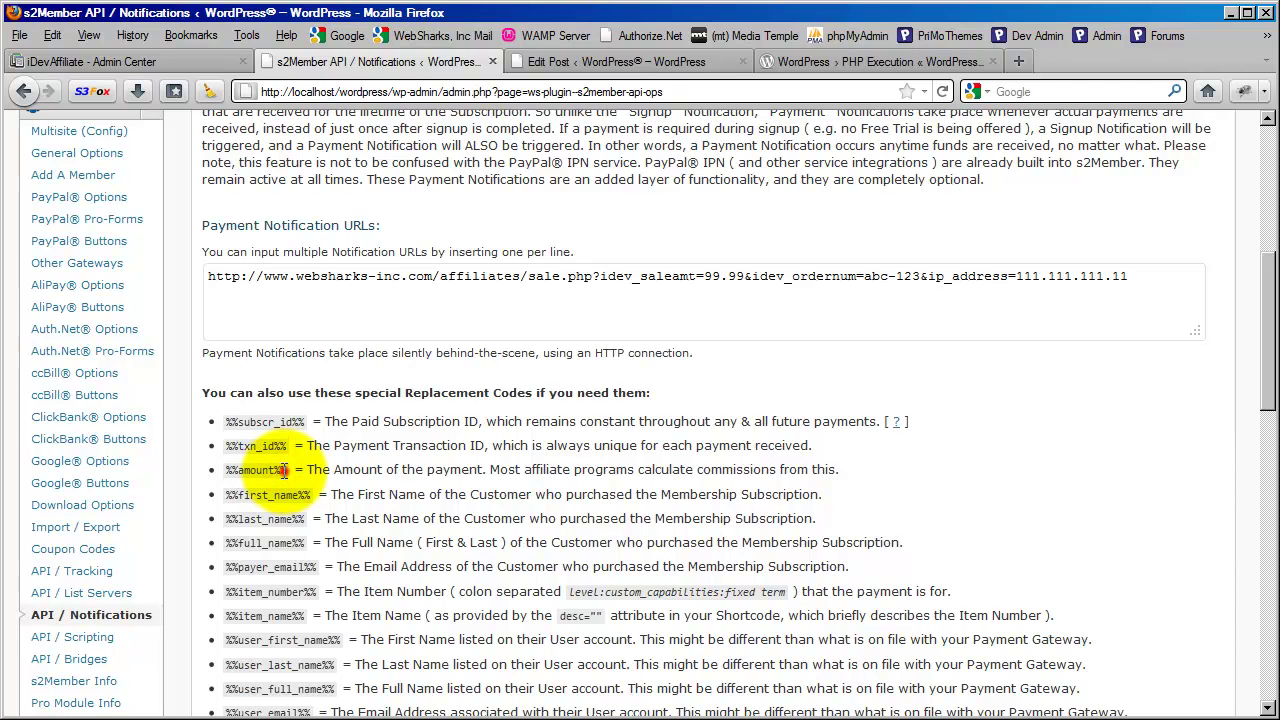
{"action": "left_click_drag", "start_coordinate": [287, 470], "coordinate": [227, 470]}
{"action": "right_click", "coordinate": [245, 471]}
{"action": "key", "text": "Escape"}
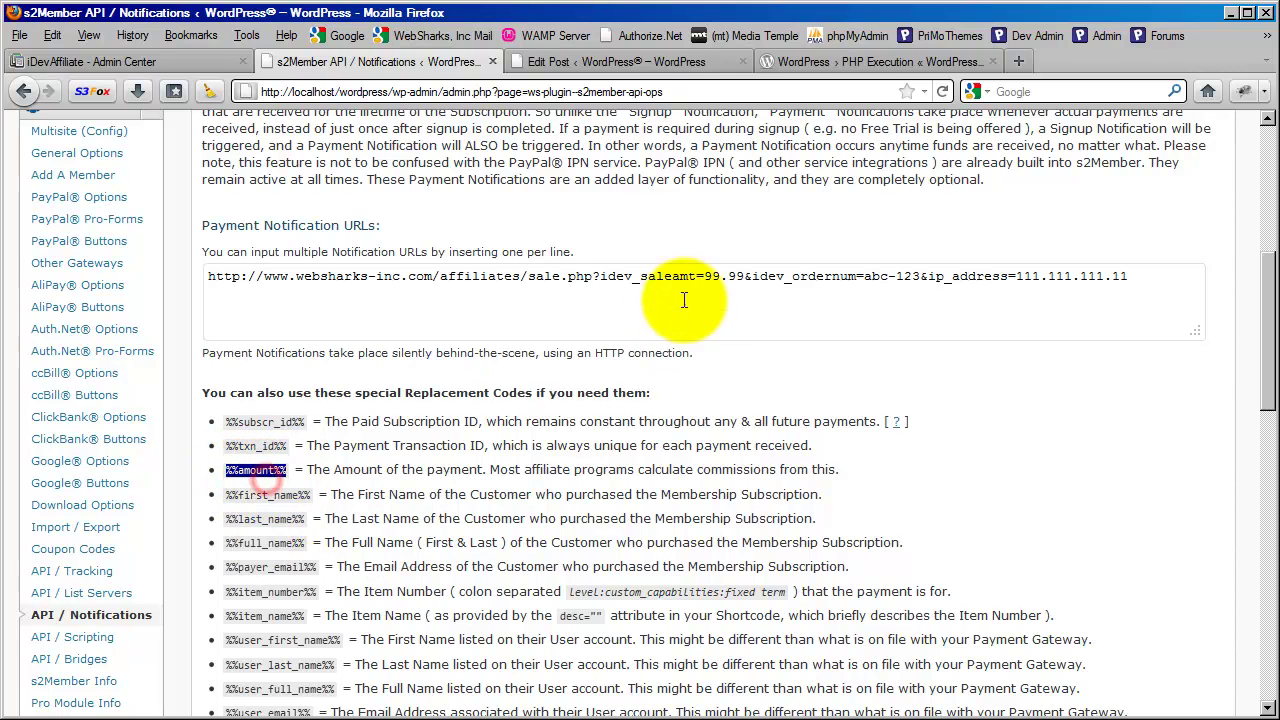
{"action": "left_click_drag", "start_coordinate": [705, 276], "coordinate": [750, 277]}
{"action": "right_click", "coordinate": [748, 276]}
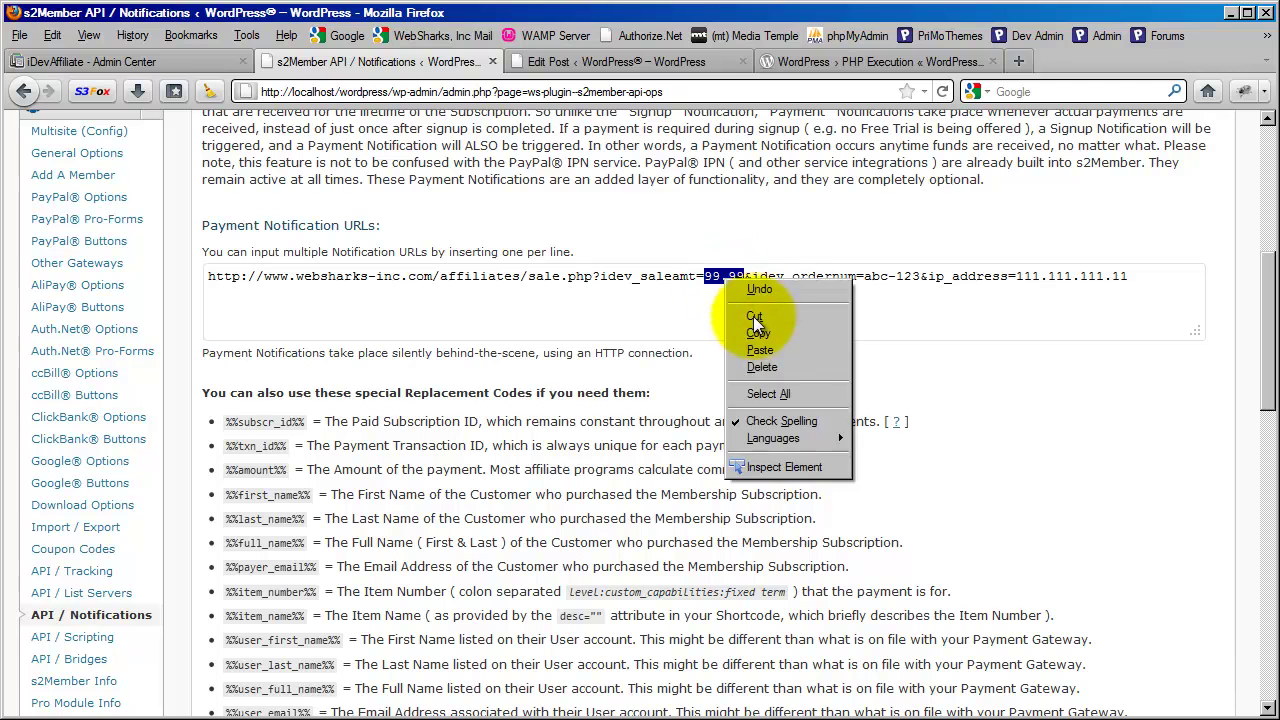
{"action": "left_click", "coordinate": [760, 376]}
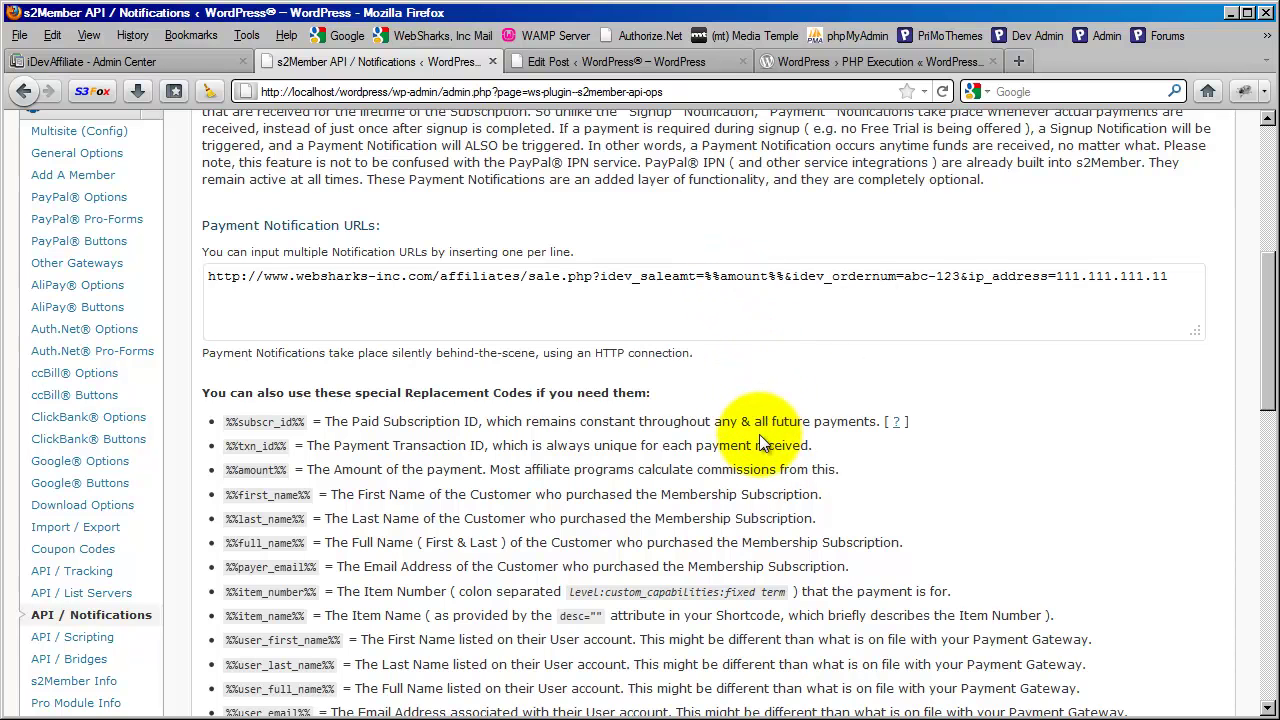
- Replace the sample order number abc-123 with %%txn_id%%
{"action": "scroll", "coordinate": [765, 432], "scroll_direction": "up", "scroll_amount": 2}
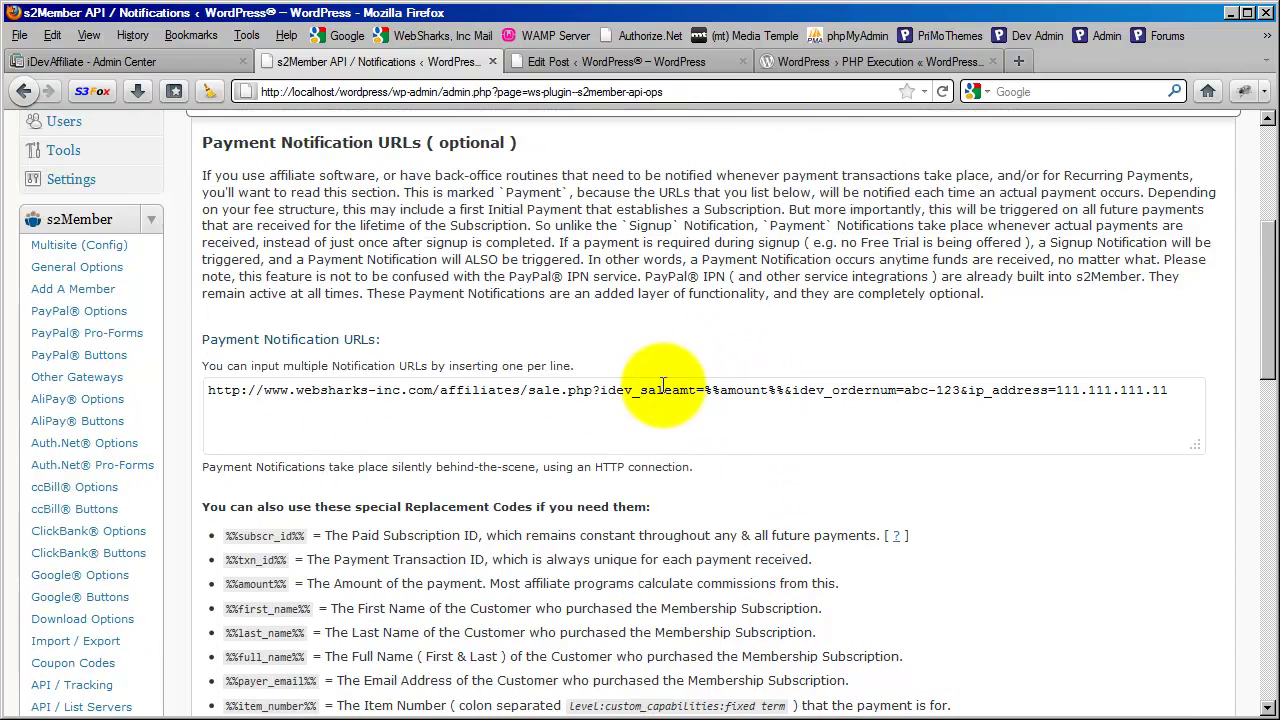
{"action": "scroll", "coordinate": [663, 386], "scroll_direction": "up", "scroll_amount": 2}
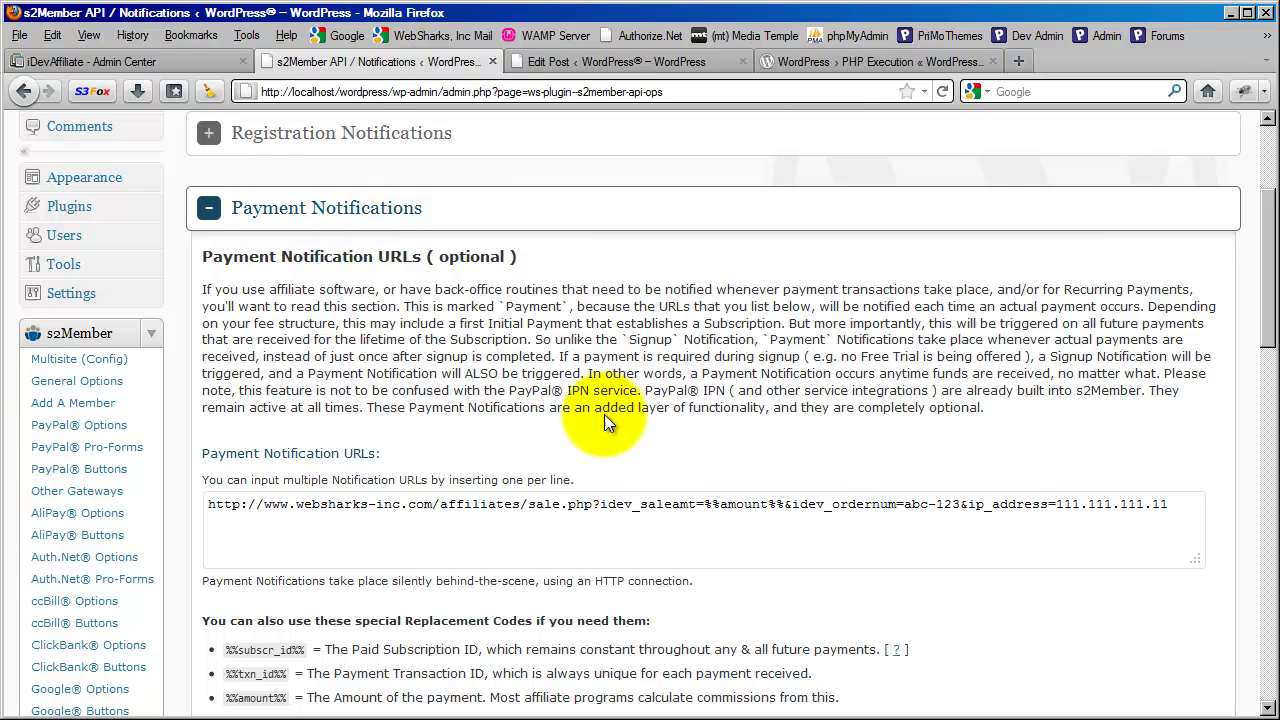
{"action": "scroll", "coordinate": [659, 436], "scroll_direction": "down", "scroll_amount": 2}
{"action": "scroll", "coordinate": [740, 490], "scroll_direction": "down", "scroll_amount": 2}
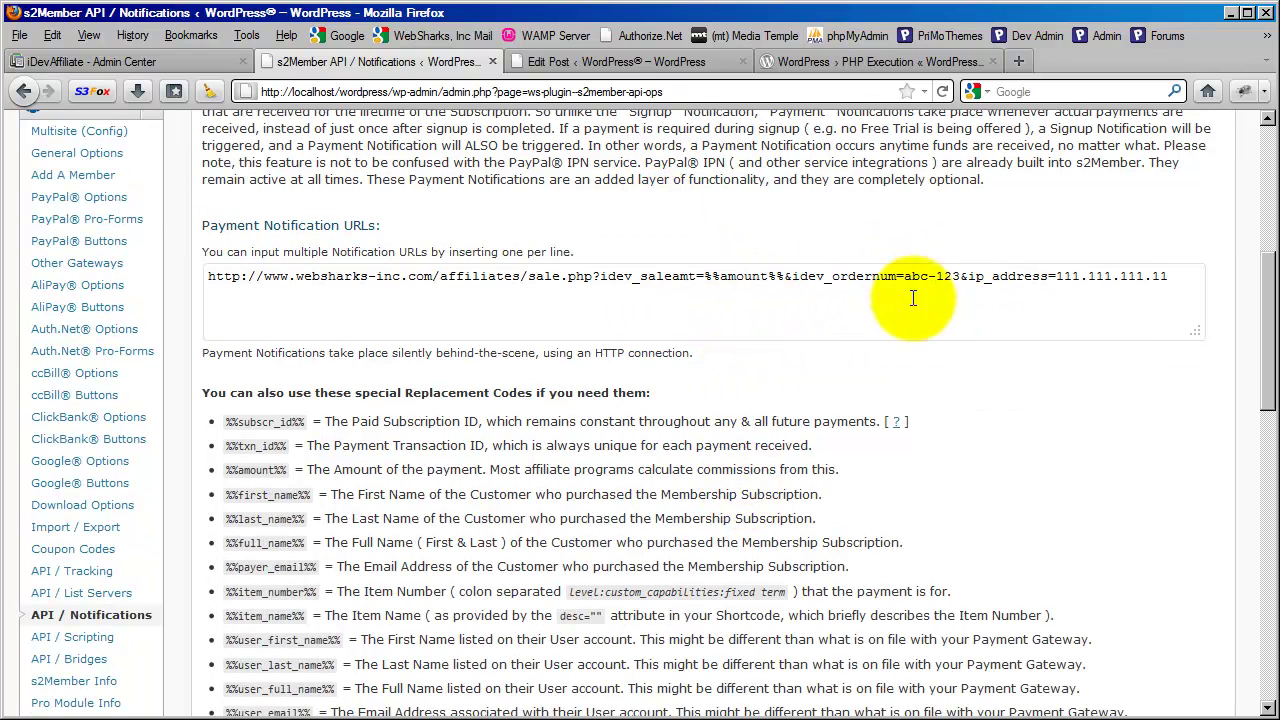
{"action": "left_click_drag", "start_coordinate": [287, 447], "coordinate": [226, 447]}
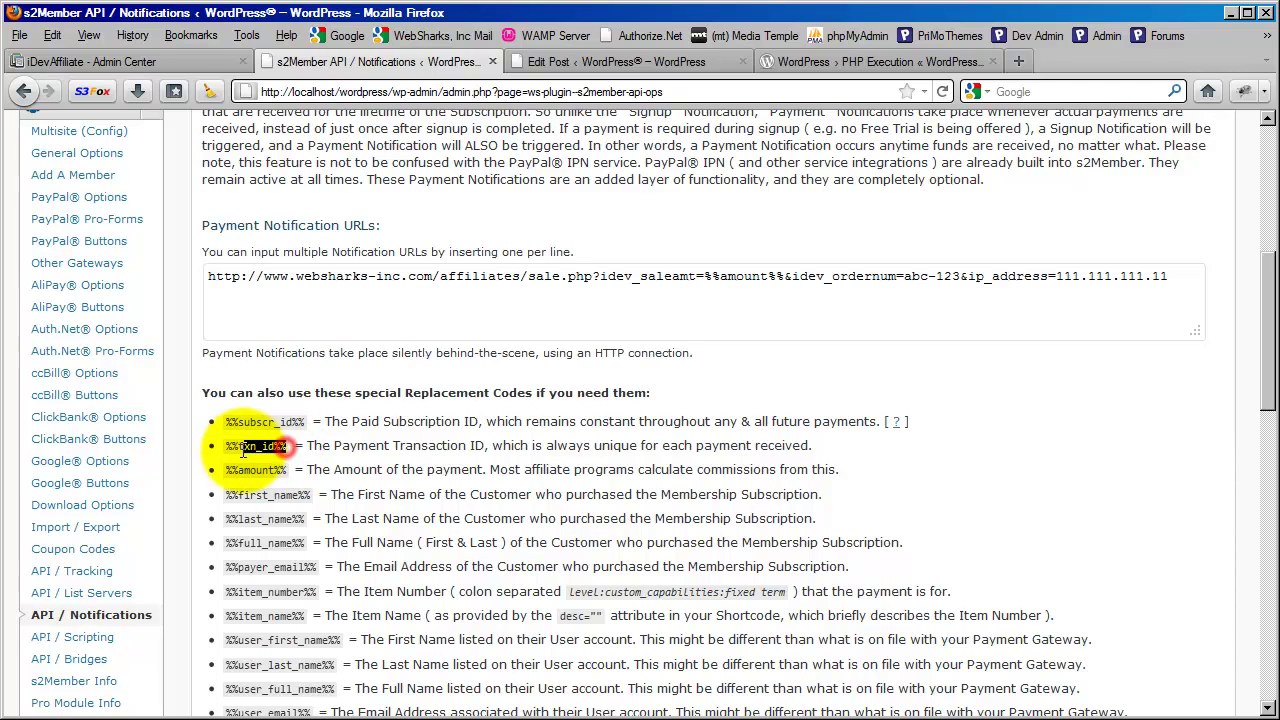
{"action": "right_click", "coordinate": [240, 450]}
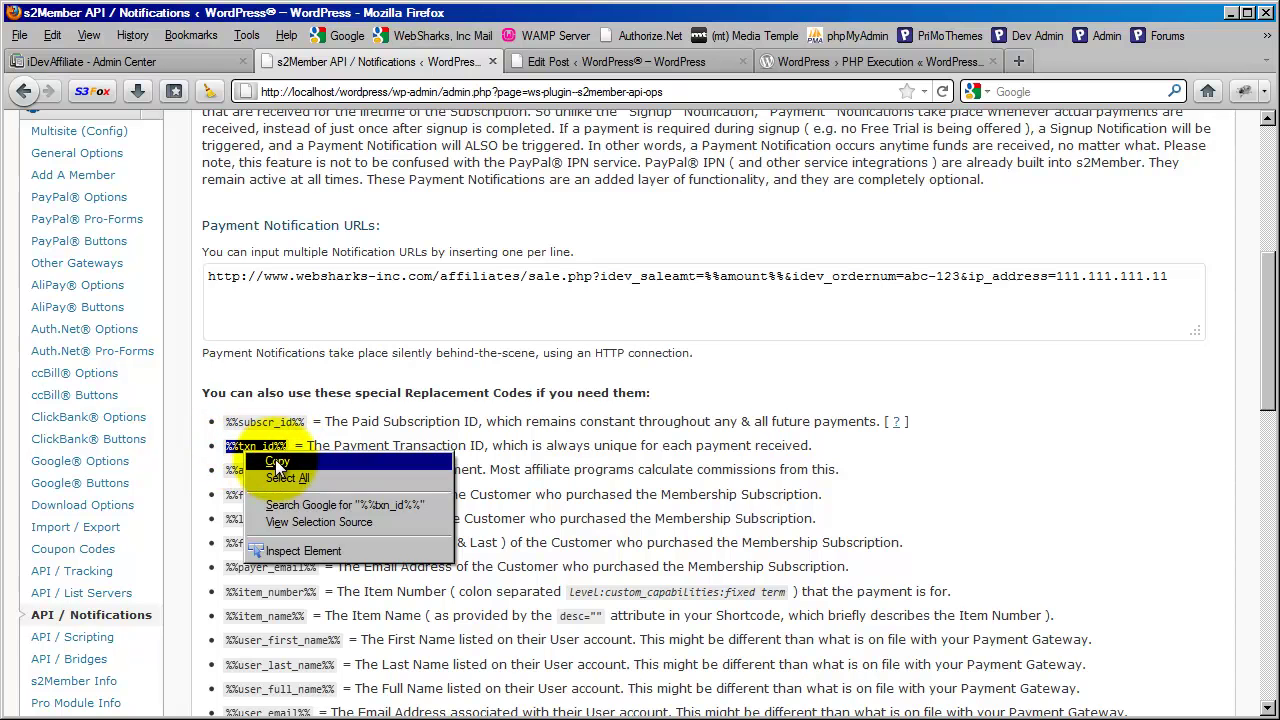
{"action": "left_click", "coordinate": [275, 459]}
{"action": "left_click", "coordinate": [391, 445]}
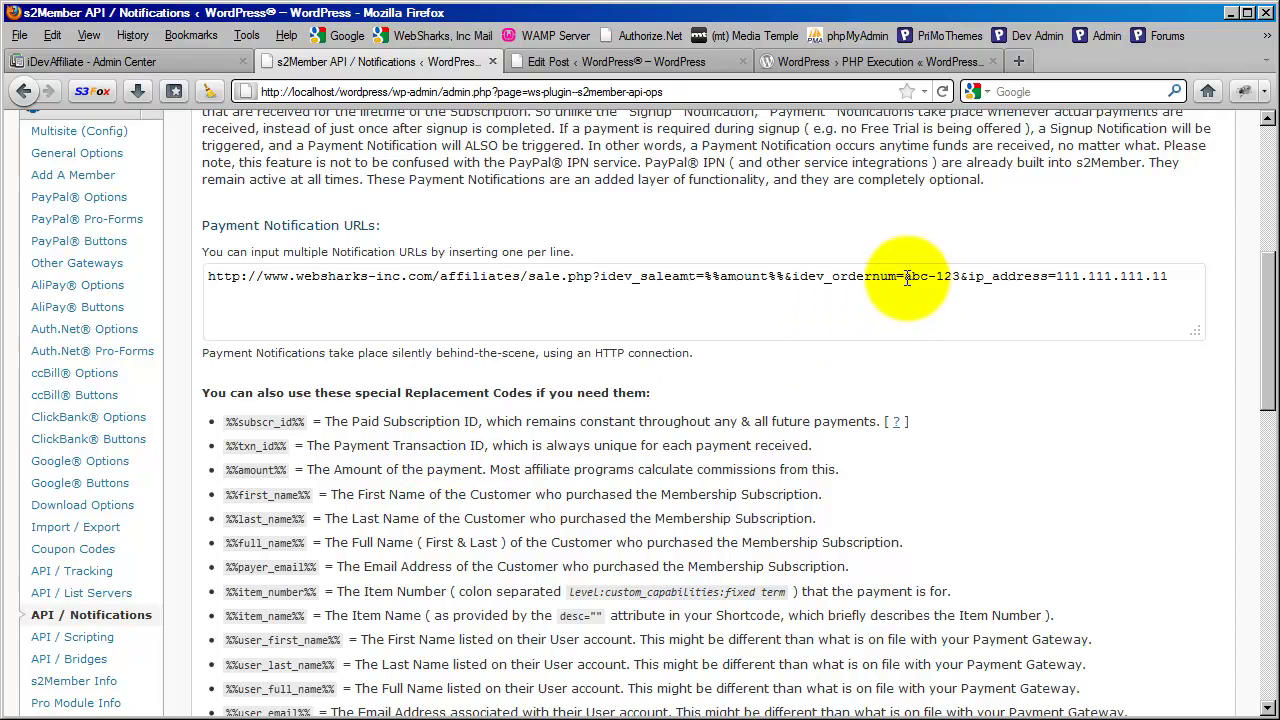
{"action": "left_click_drag", "start_coordinate": [907, 278], "coordinate": [960, 278]}
{"action": "right_click", "coordinate": [940, 278]}
{"action": "left_click", "coordinate": [970, 349]}
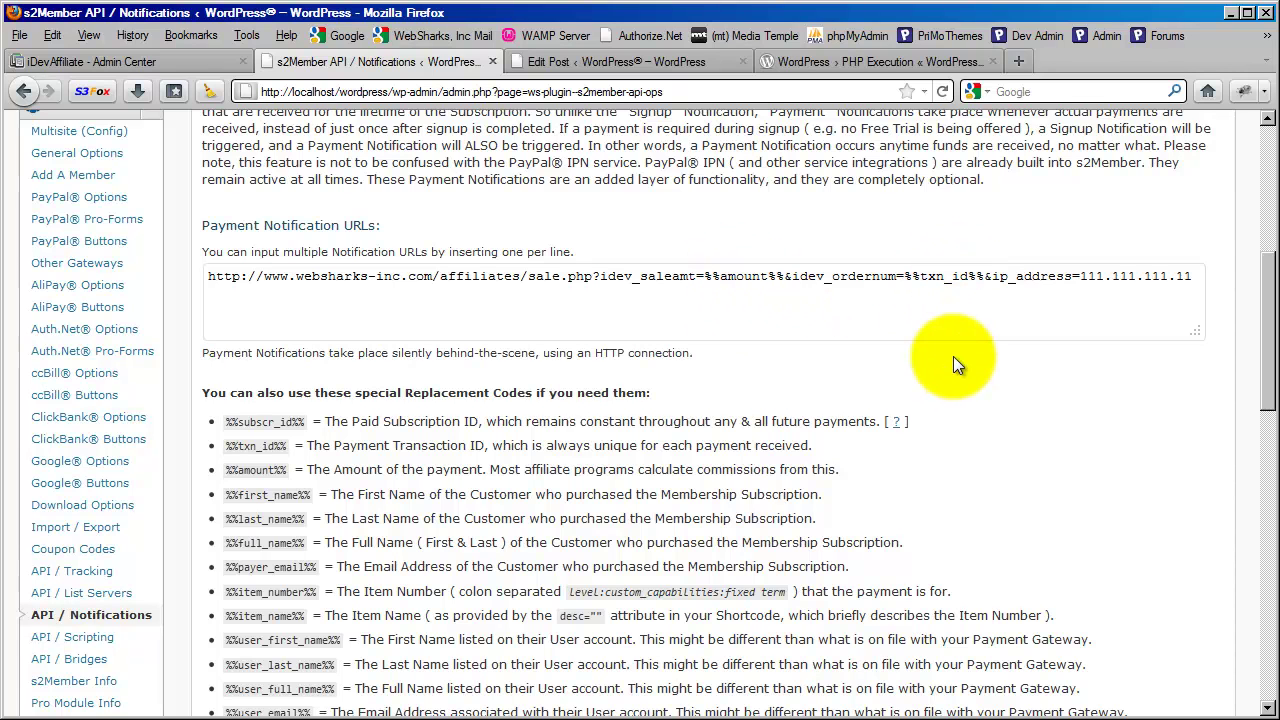
- Replace the sample IP address 111.111.111.11 with %%cv1%%
{"action": "left_click_drag", "start_coordinate": [1080, 278], "coordinate": [1209, 277]}
{"action": "type", "text": "%%"}
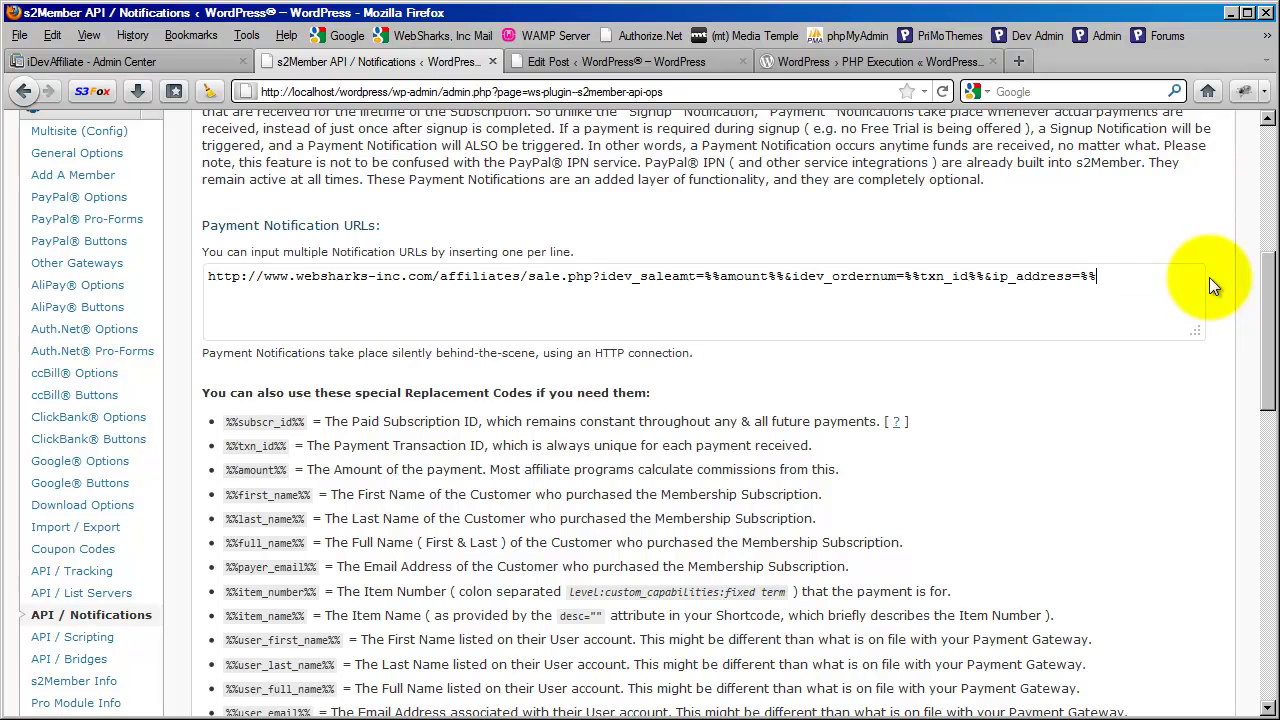
{"action": "type", "text": "cv1%%"}
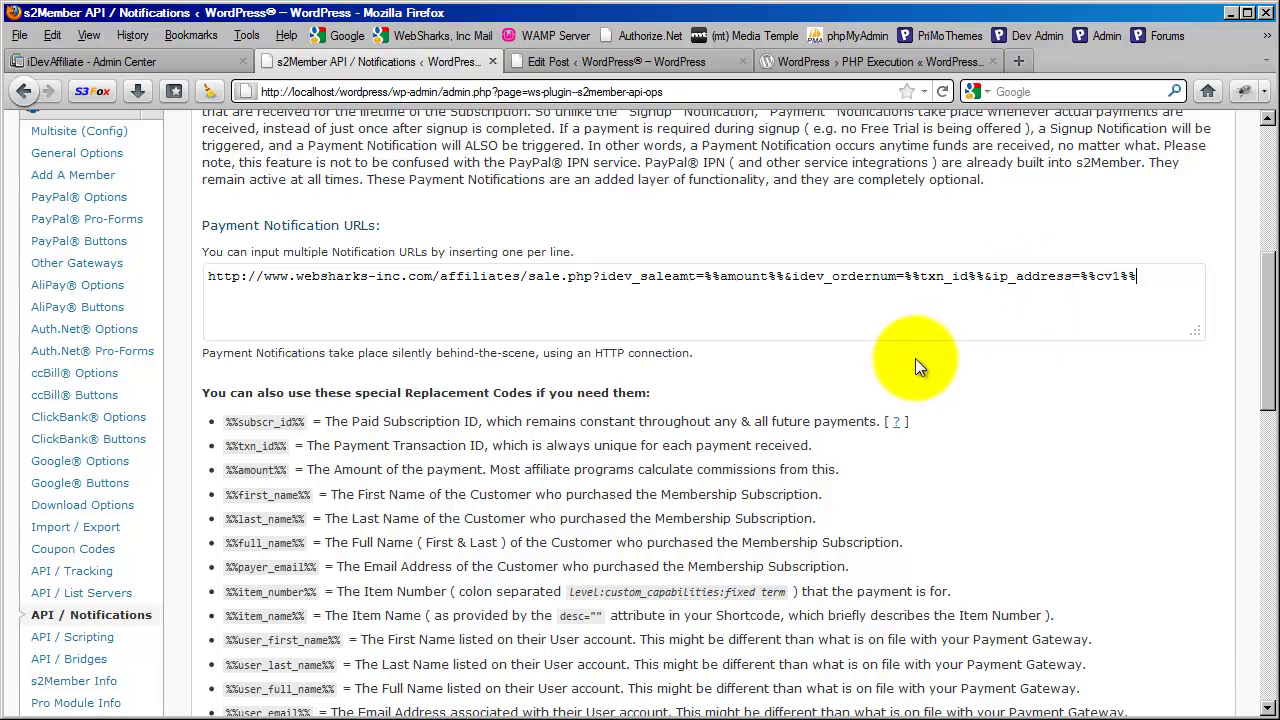
{"action": "scroll", "coordinate": [870, 405], "scroll_direction": "up", "scroll_amount": 4}
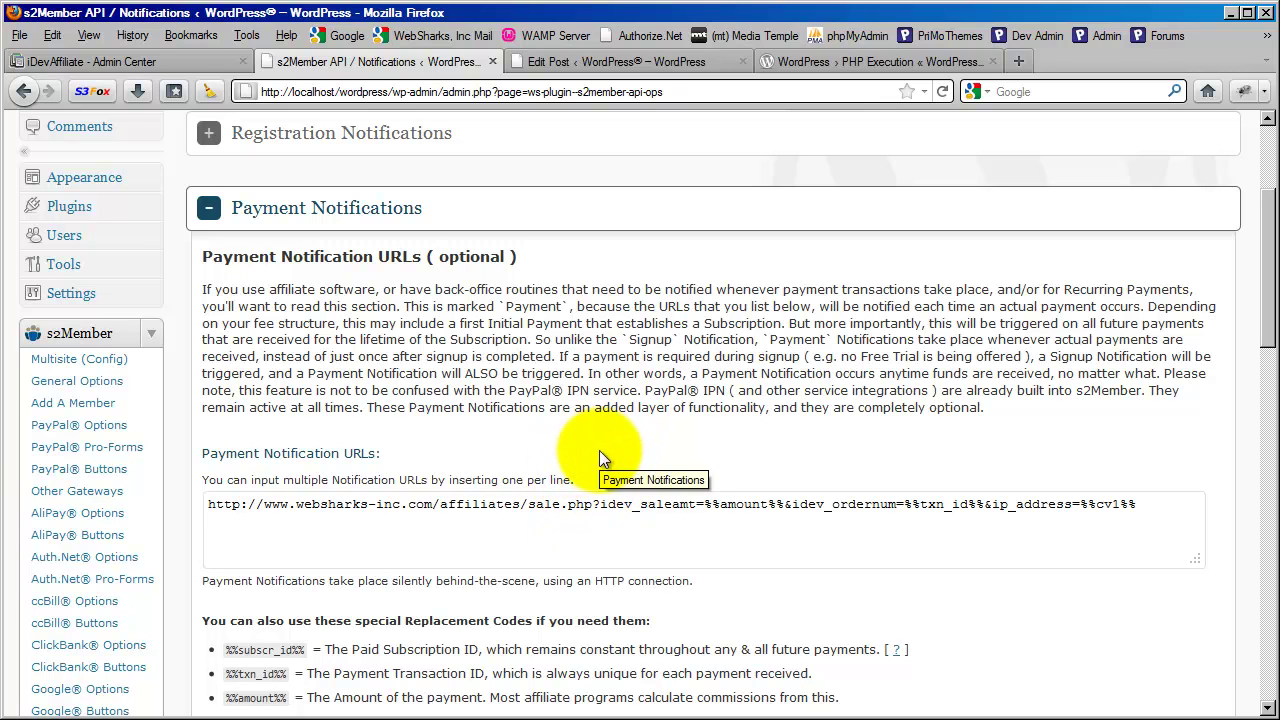
- Copy the finished sale.php notification URL and fold away the Payment Notifications section
{"action": "triple_click", "coordinate": [605, 503]}
{"action": "right_click", "coordinate": [605, 502]}
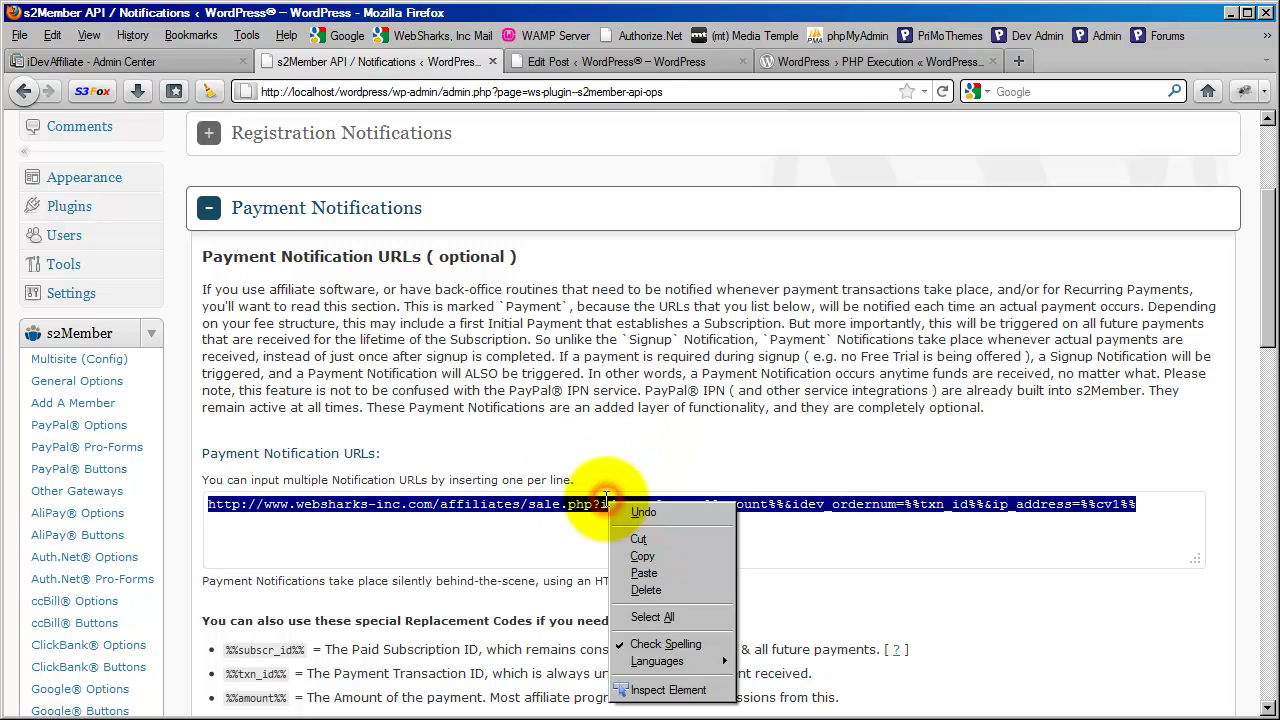
{"action": "left_click", "coordinate": [638, 557]}
{"action": "left_click", "coordinate": [376, 222]}
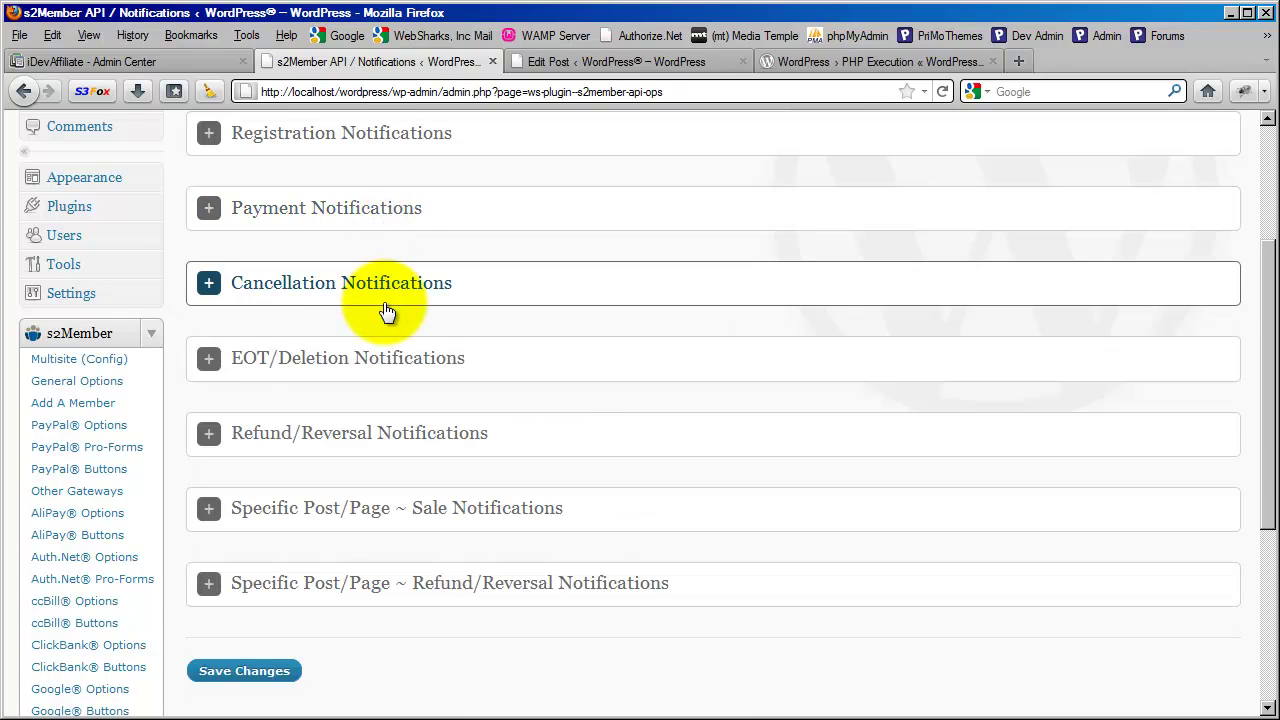
- Paste the same sale.php URL into the Specific Post/Page Sale Notification URLs box
{"action": "scroll", "coordinate": [380, 330], "scroll_direction": "down", "scroll_amount": 2}
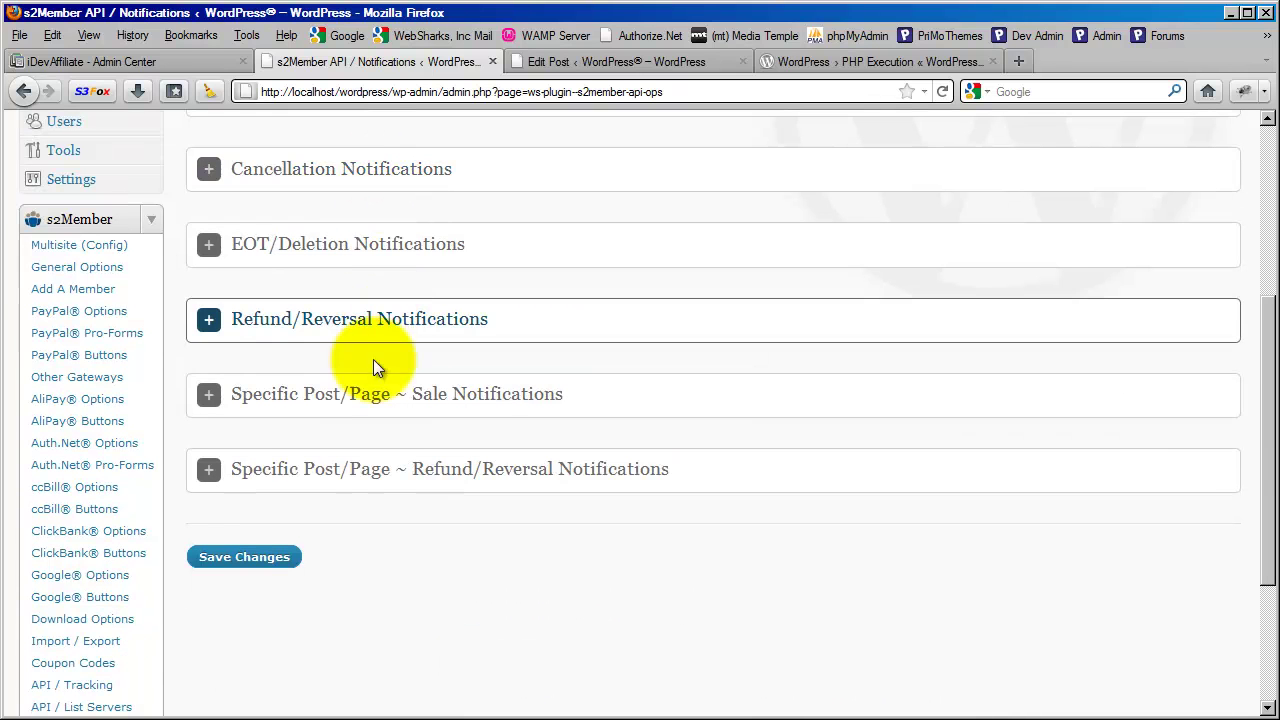
{"action": "left_click", "coordinate": [471, 412]}
{"action": "right_click", "coordinate": [455, 437]}
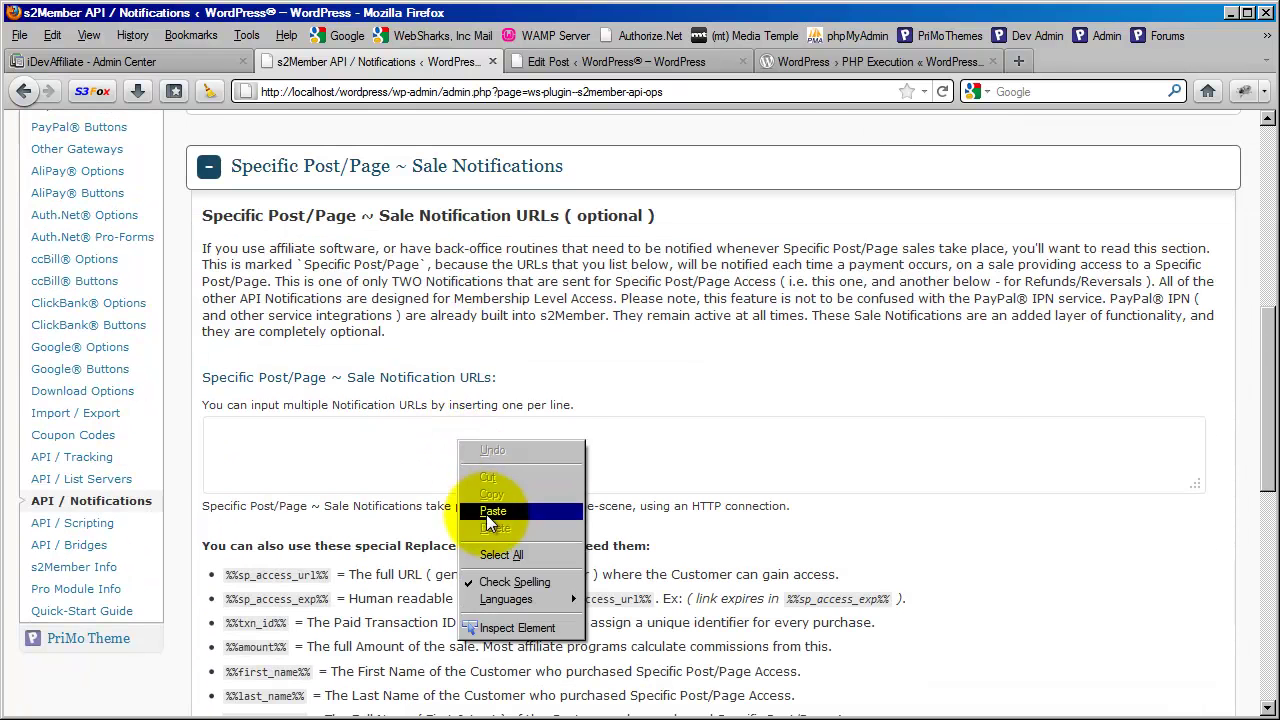
{"action": "left_click", "coordinate": [486, 514]}
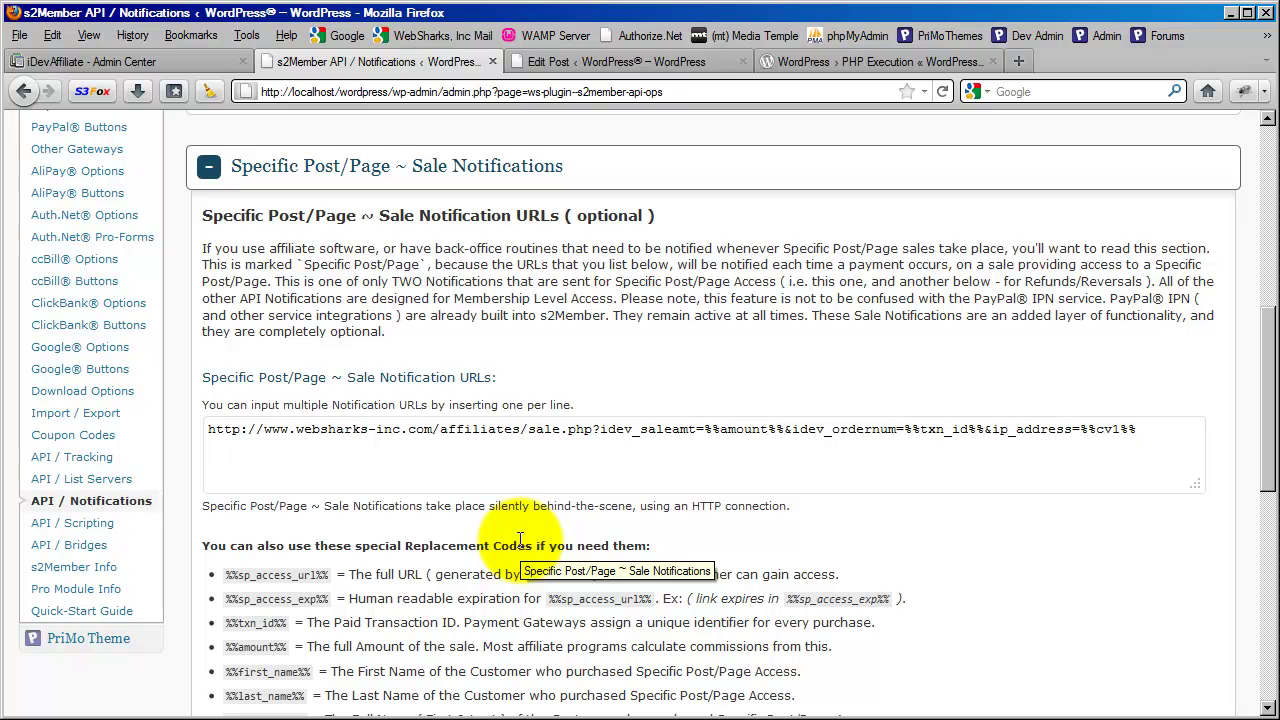
- Review the pasted URL's %%amount%%, %%txn_id%% and %%cv1%% codes, then collapse the section
{"action": "scroll", "coordinate": [519, 540], "scroll_direction": "down", "scroll_amount": 2}
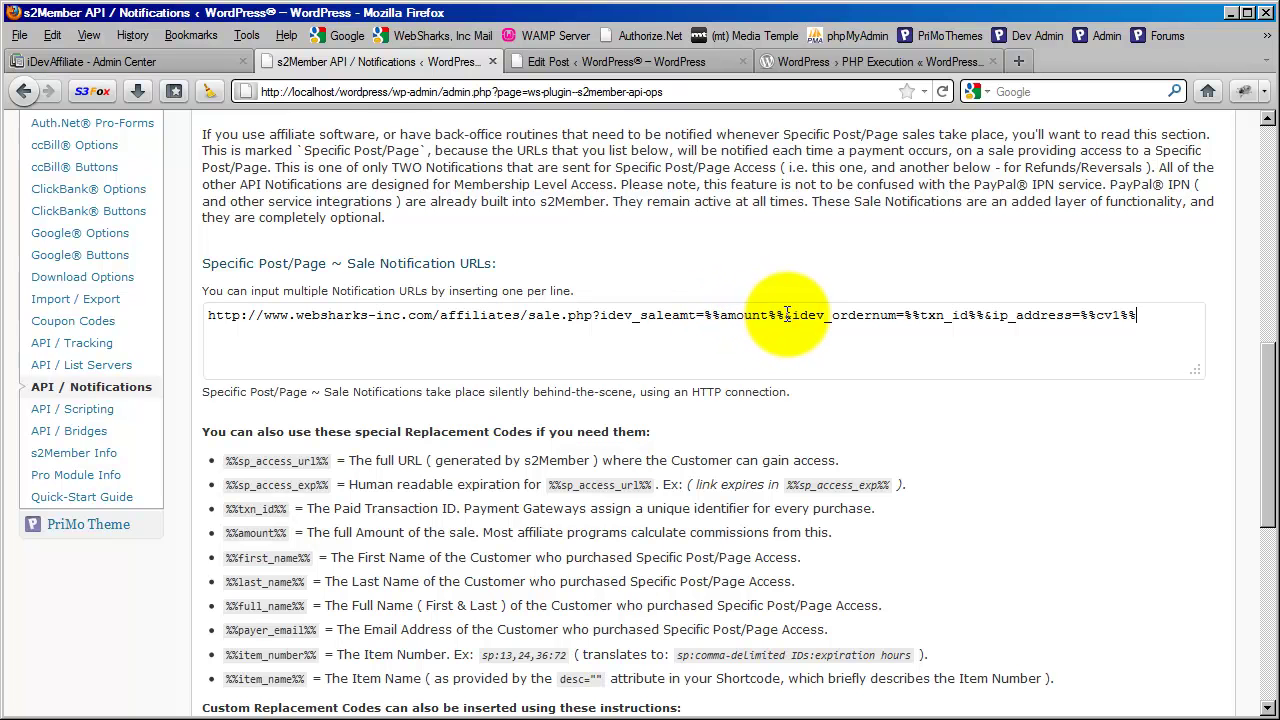
{"action": "scroll", "coordinate": [571, 529], "scroll_direction": "up", "scroll_amount": 4}
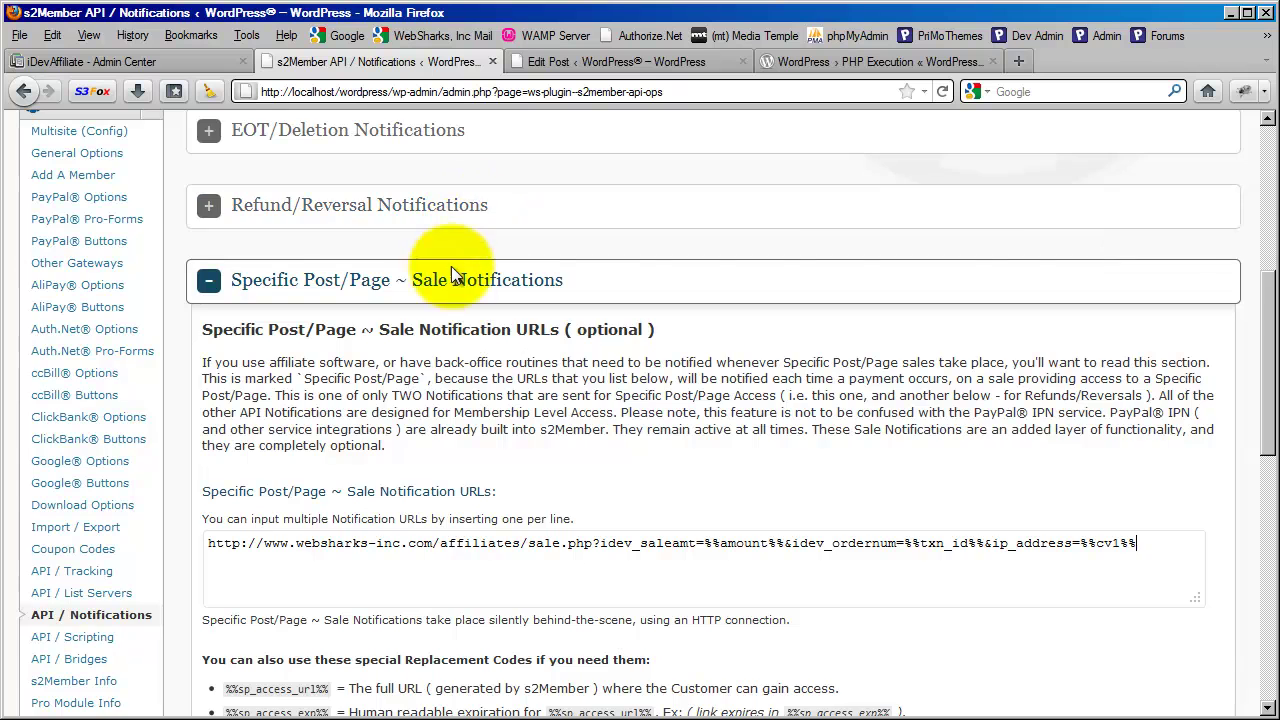
{"action": "scroll", "coordinate": [435, 420], "scroll_direction": "down", "scroll_amount": 4}
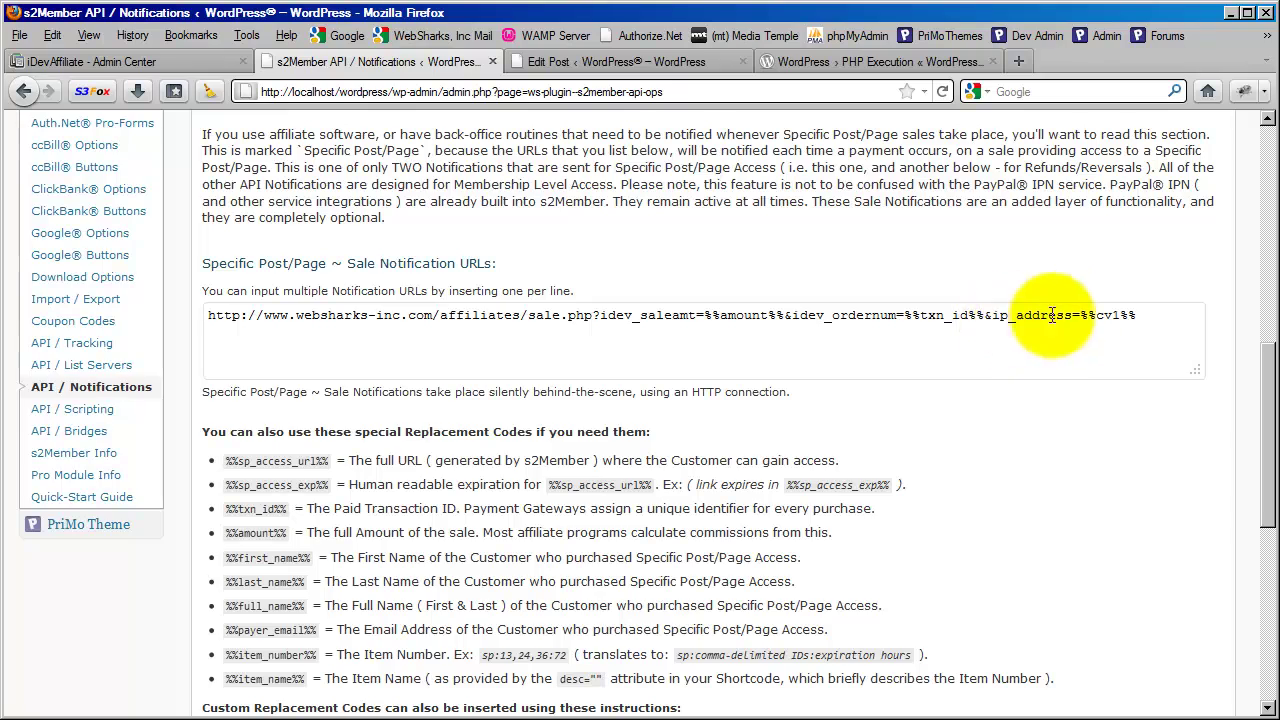
{"action": "scroll", "coordinate": [545, 600], "scroll_direction": "down", "scroll_amount": 4}
{"action": "scroll", "coordinate": [539, 561], "scroll_direction": "down", "scroll_amount": 1}
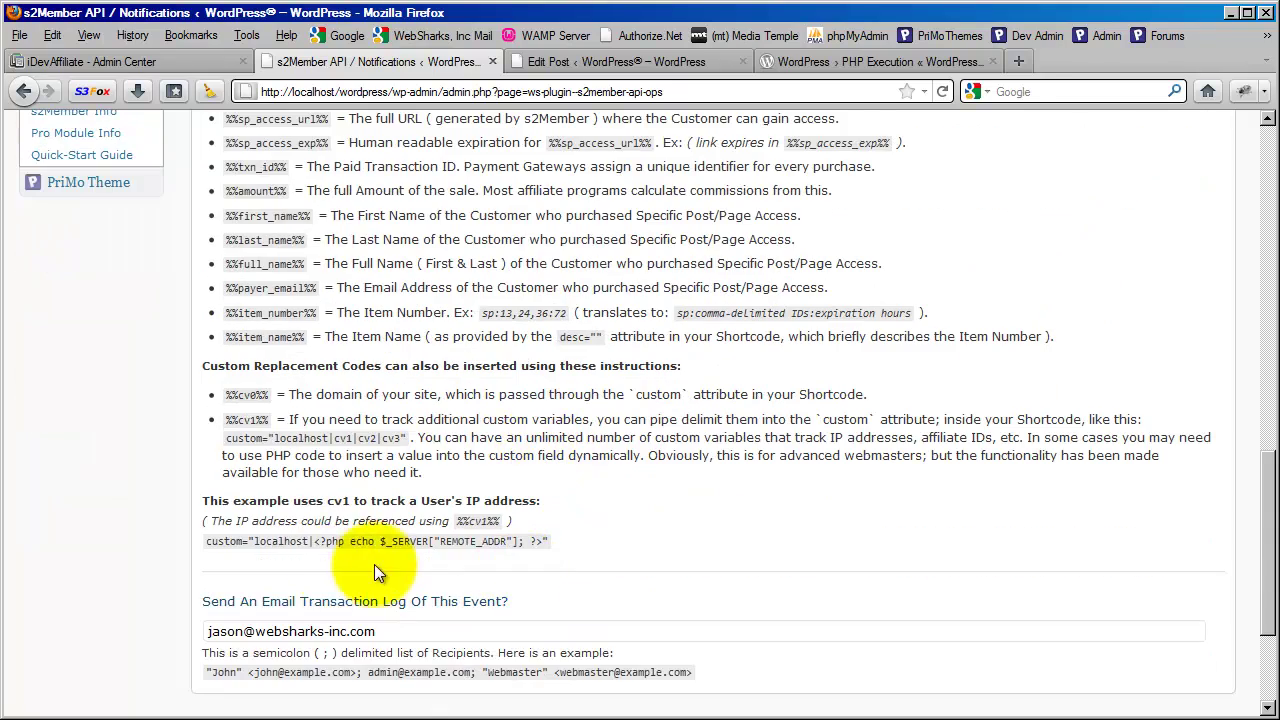
{"action": "scroll", "coordinate": [691, 557], "scroll_direction": "up", "scroll_amount": 5}
{"action": "scroll", "coordinate": [691, 547], "scroll_direction": "up", "scroll_amount": 2}
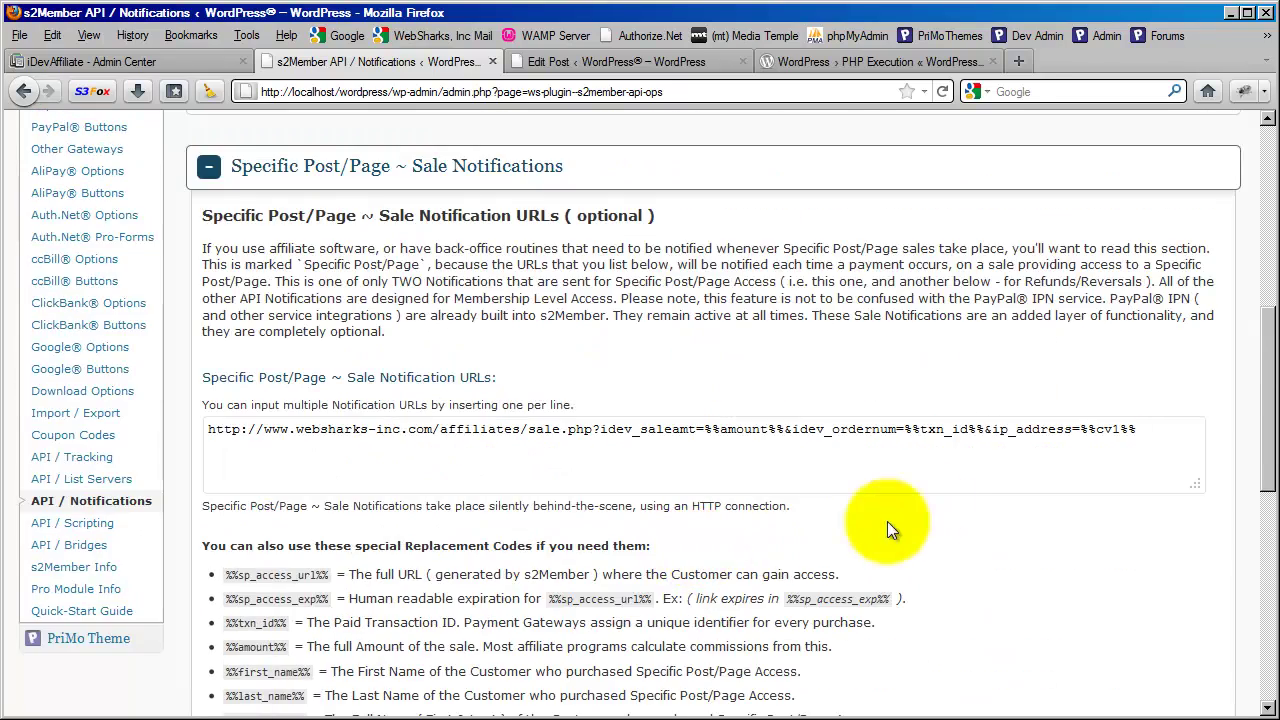
{"action": "scroll", "coordinate": [532, 528], "scroll_direction": "up", "scroll_amount": 2}
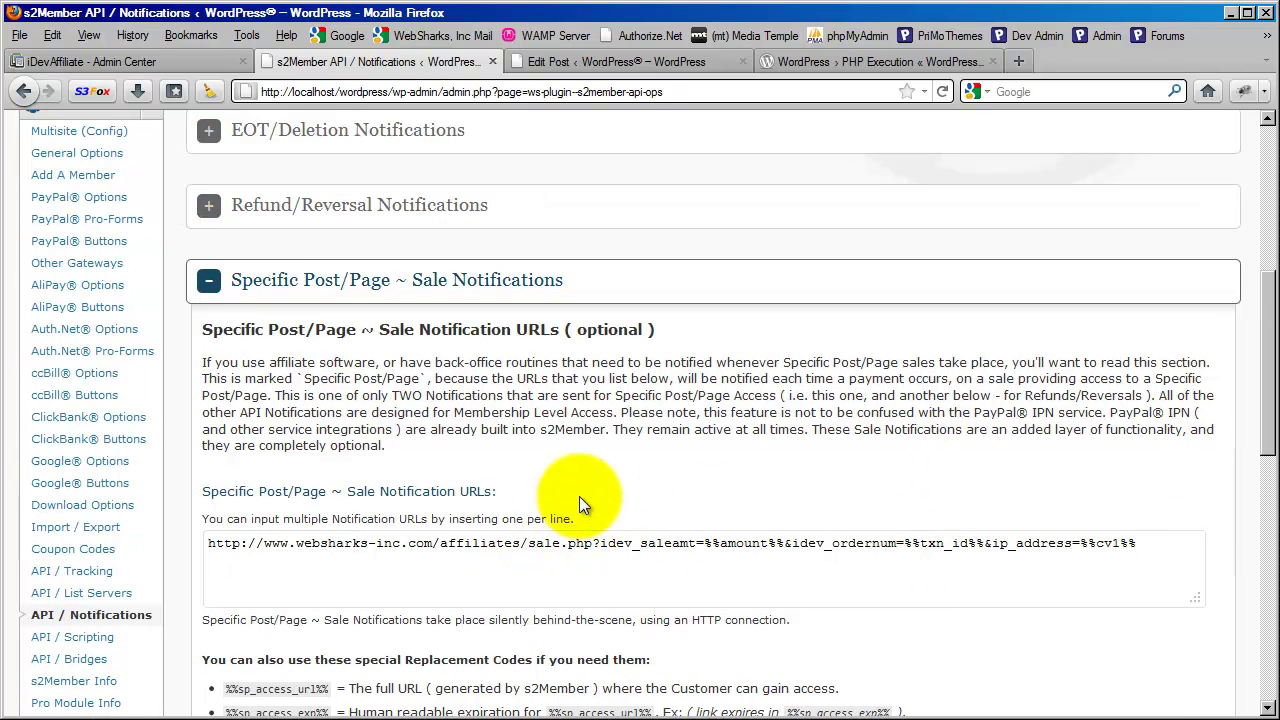
{"action": "left_click", "coordinate": [462, 292]}
{"action": "scroll", "coordinate": [450, 463], "scroll_direction": "down", "scroll_amount": 1}
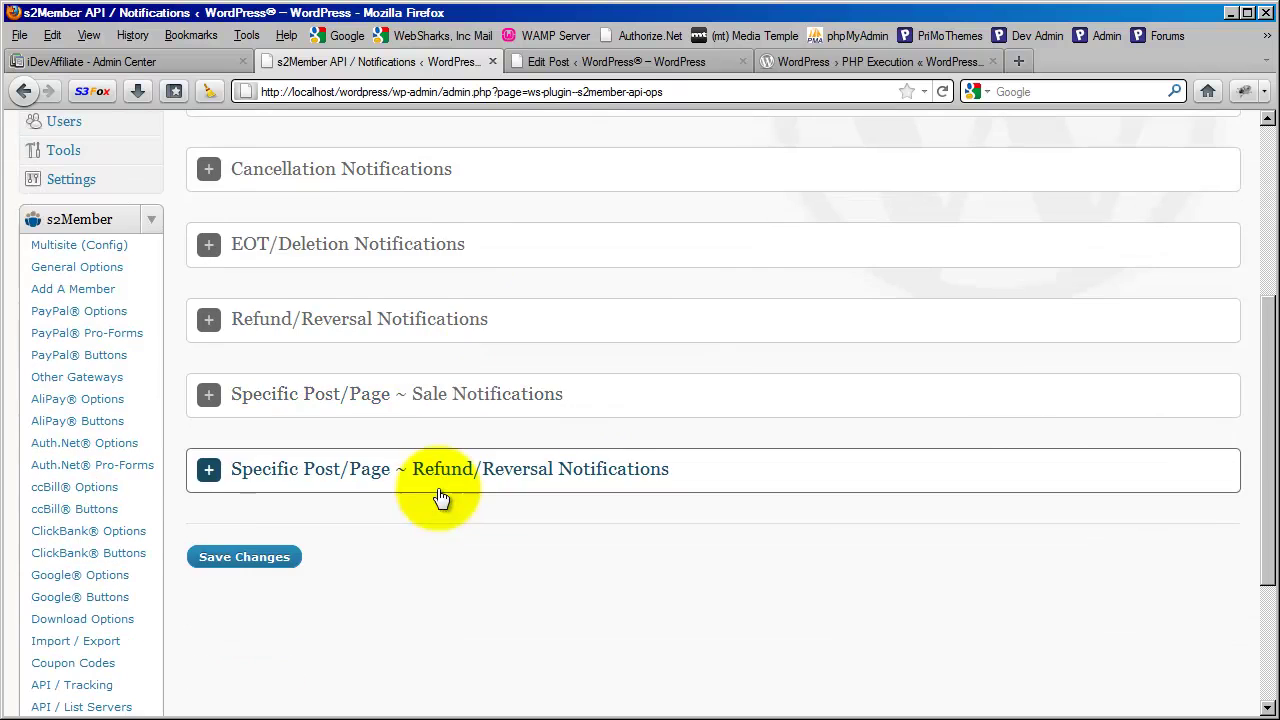
{"action": "scroll", "coordinate": [468, 552], "scroll_direction": "up", "scroll_amount": 3}
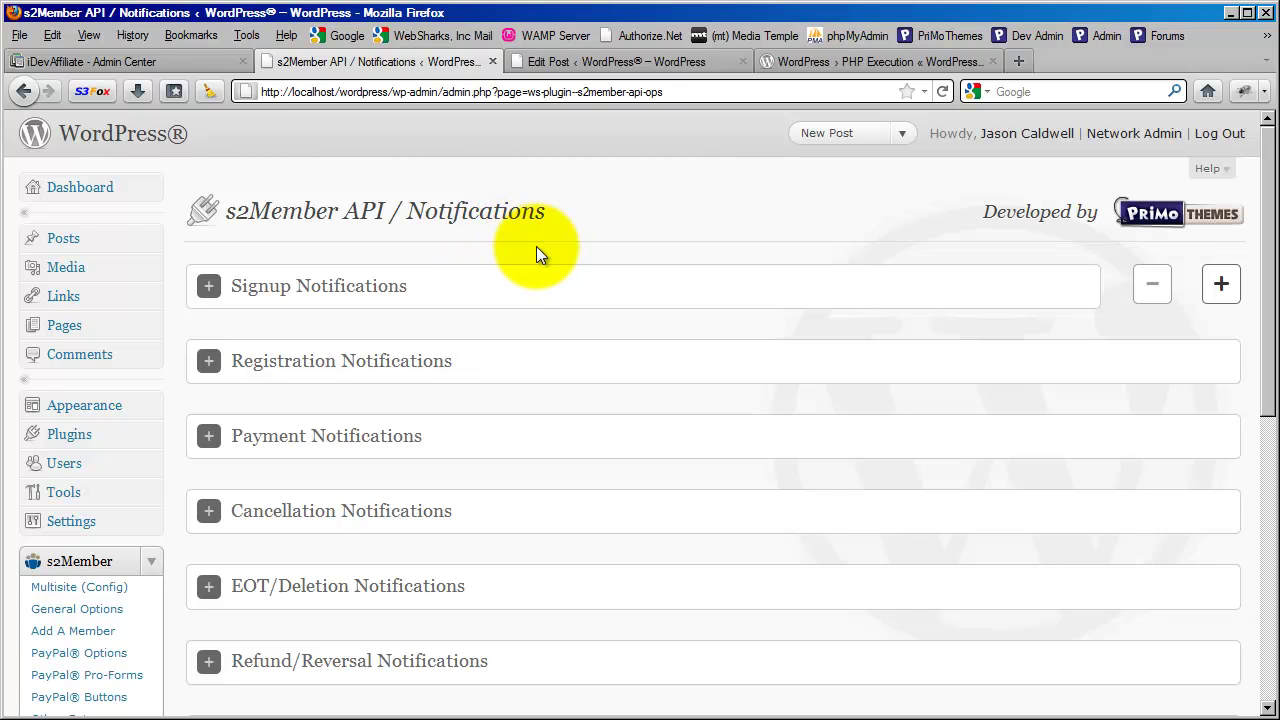
{"action": "scroll", "coordinate": [455, 250], "scroll_direction": "down", "scroll_amount": 2}
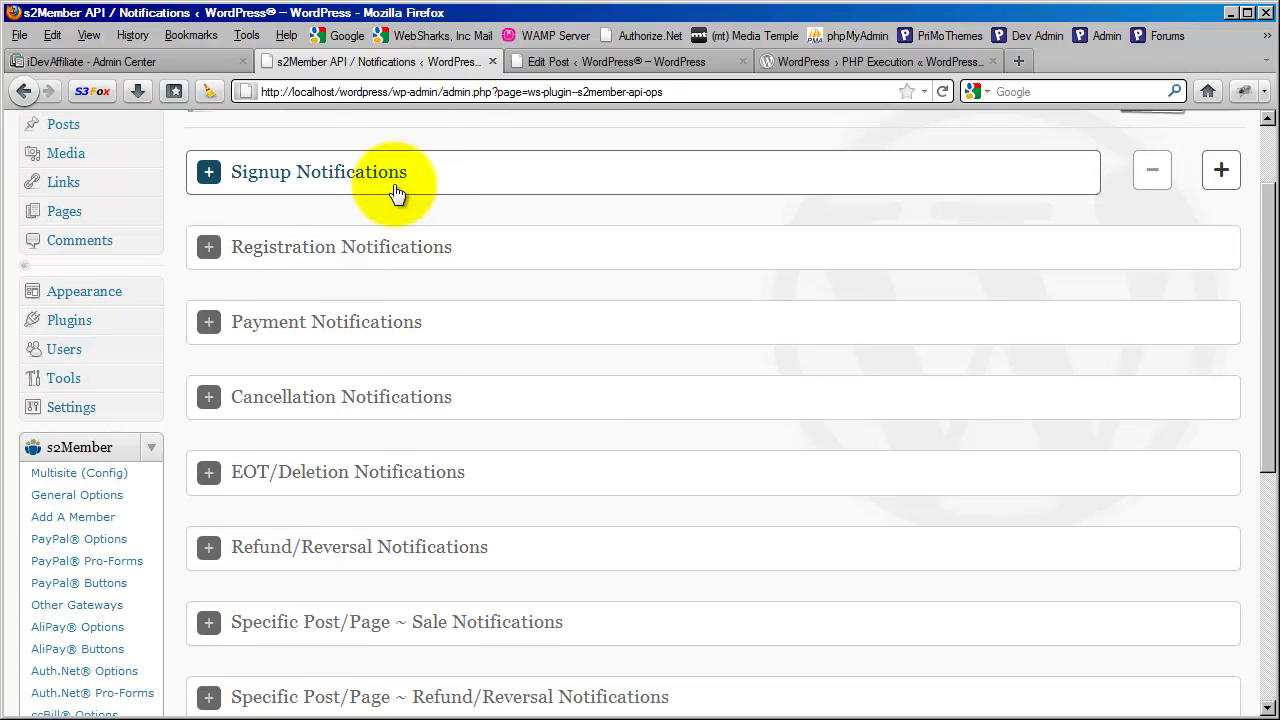
{"action": "left_click", "coordinate": [355, 345]}
{"action": "scroll", "coordinate": [430, 420], "scroll_direction": "down", "scroll_amount": 2}
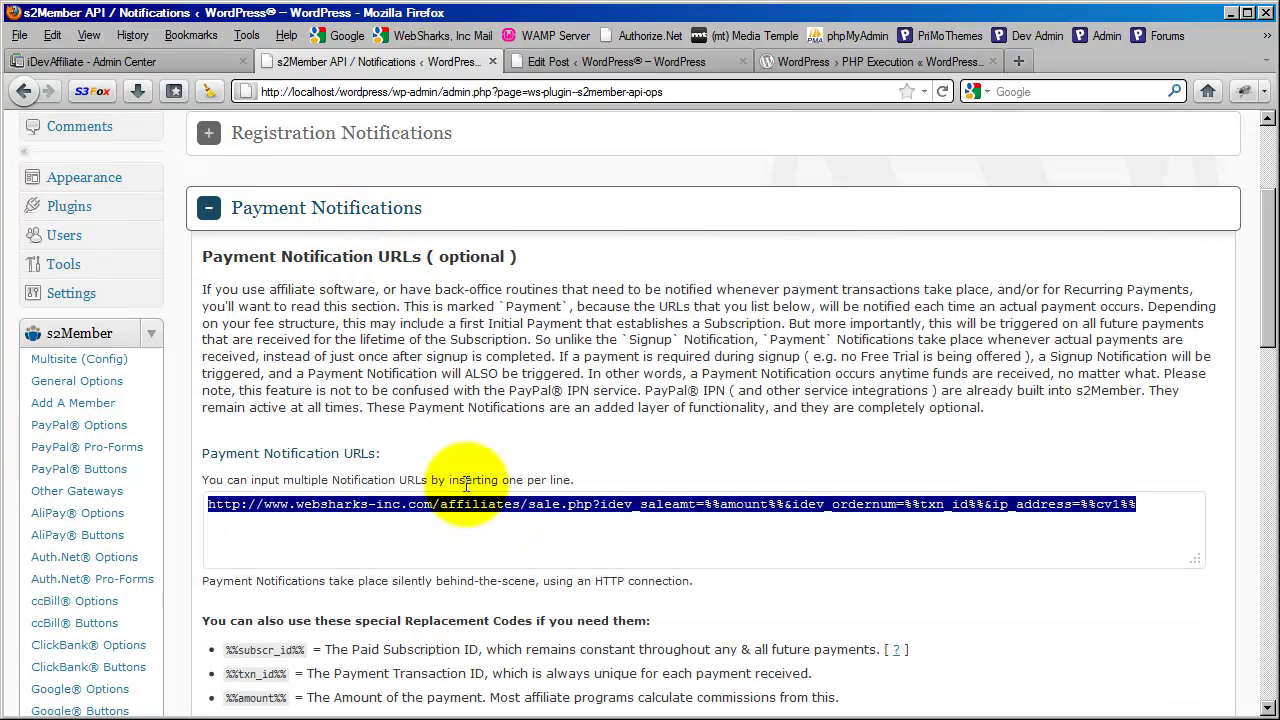
{"action": "left_click", "coordinate": [520, 497]}
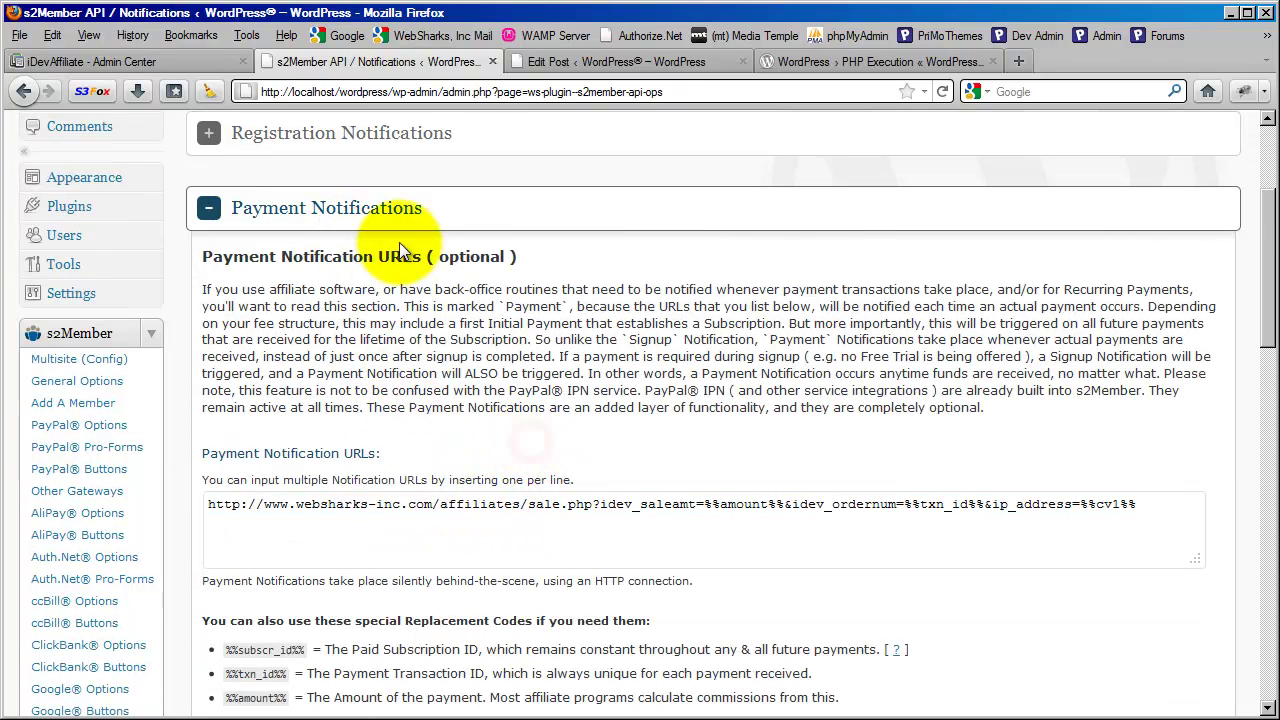
{"action": "left_click", "coordinate": [420, 210]}
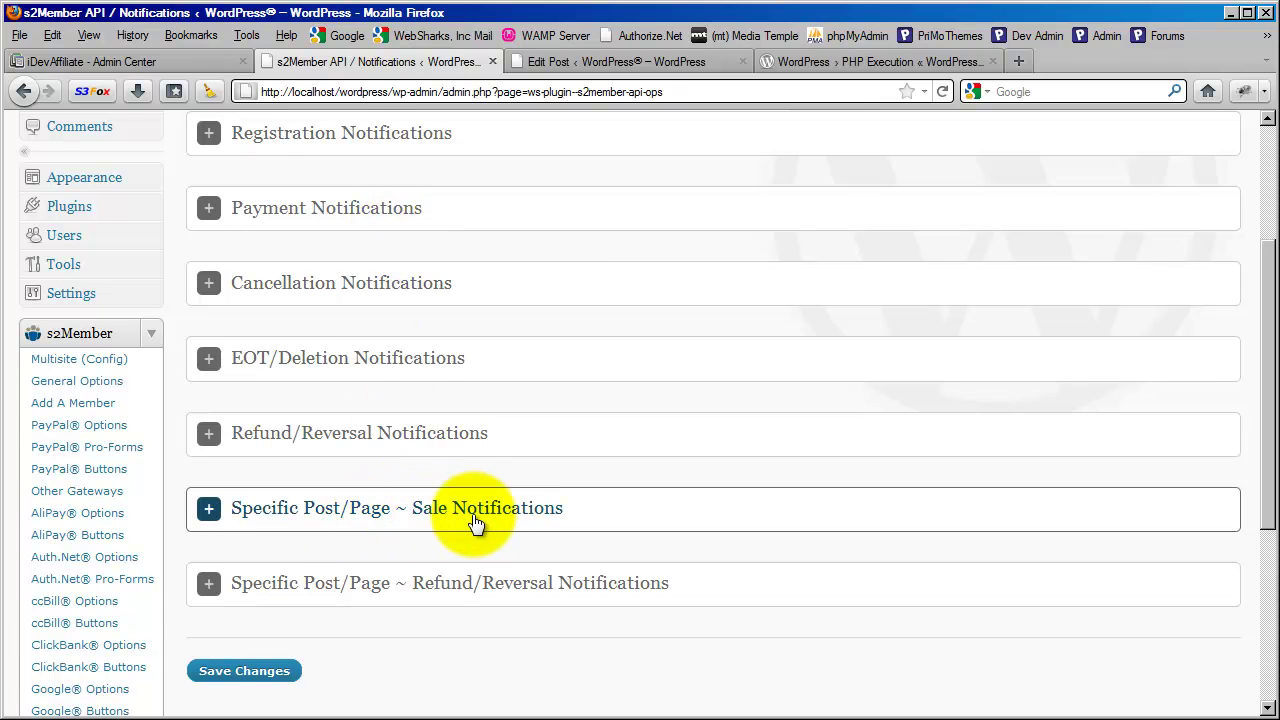
{"action": "scroll", "coordinate": [450, 524], "scroll_direction": "up", "scroll_amount": 2}
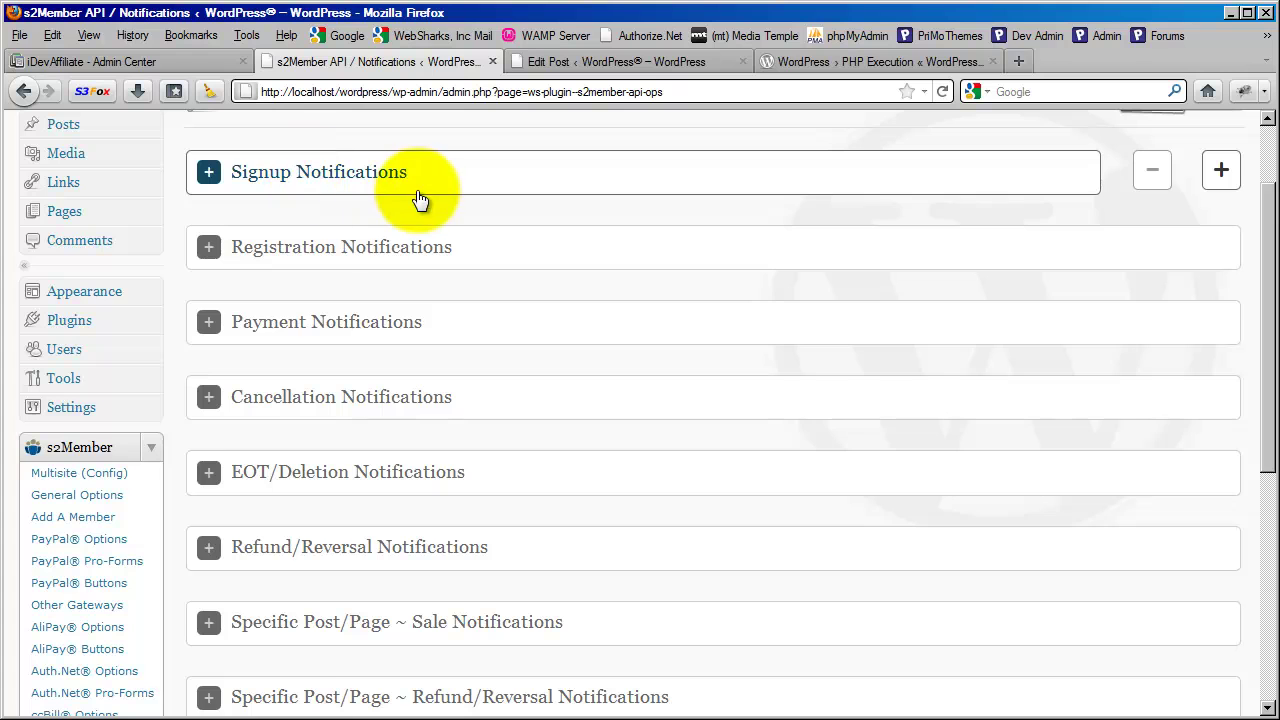
{"action": "scroll", "coordinate": [397, 200], "scroll_direction": "down", "scroll_amount": 8}
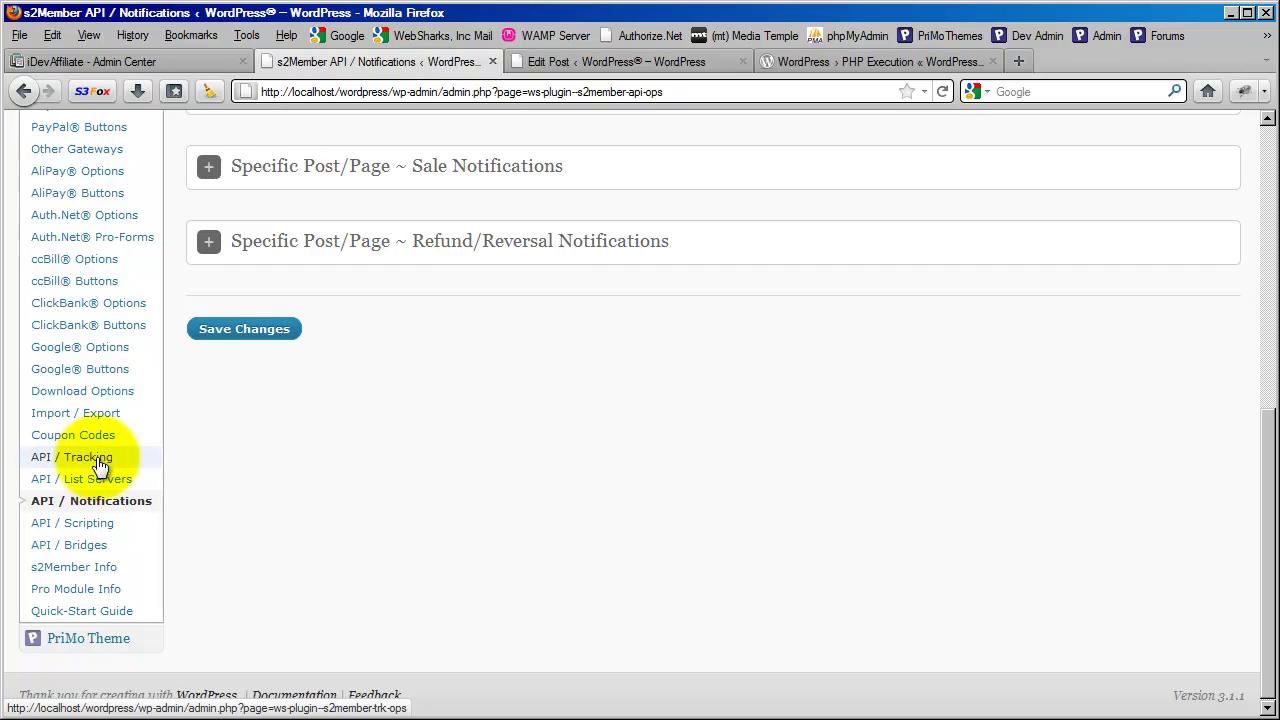
- Go to s2Member API / Tracking and look over the Membership Signup Tracking Codes section
{"action": "left_click", "coordinate": [72, 457]}
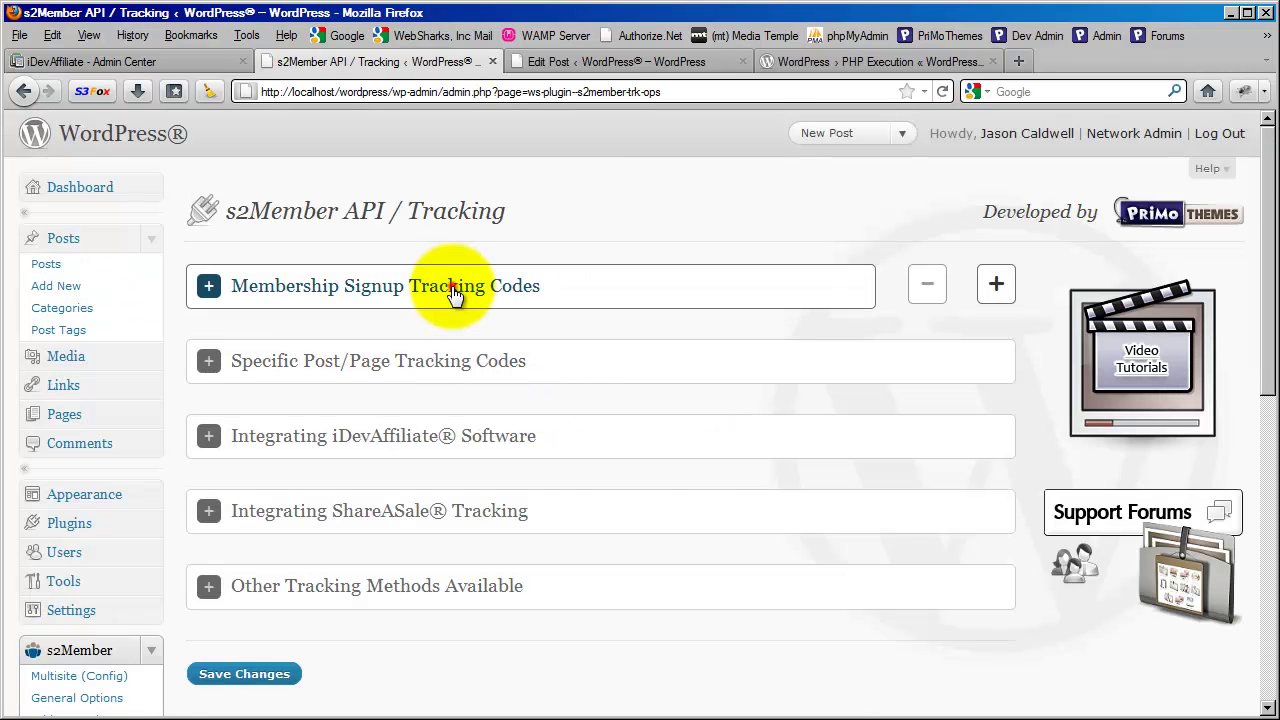
{"action": "left_click", "coordinate": [453, 290]}
{"action": "scroll", "coordinate": [449, 389], "scroll_direction": "down", "scroll_amount": 5}
{"action": "scroll", "coordinate": [449, 400], "scroll_direction": "up", "scroll_amount": 5}
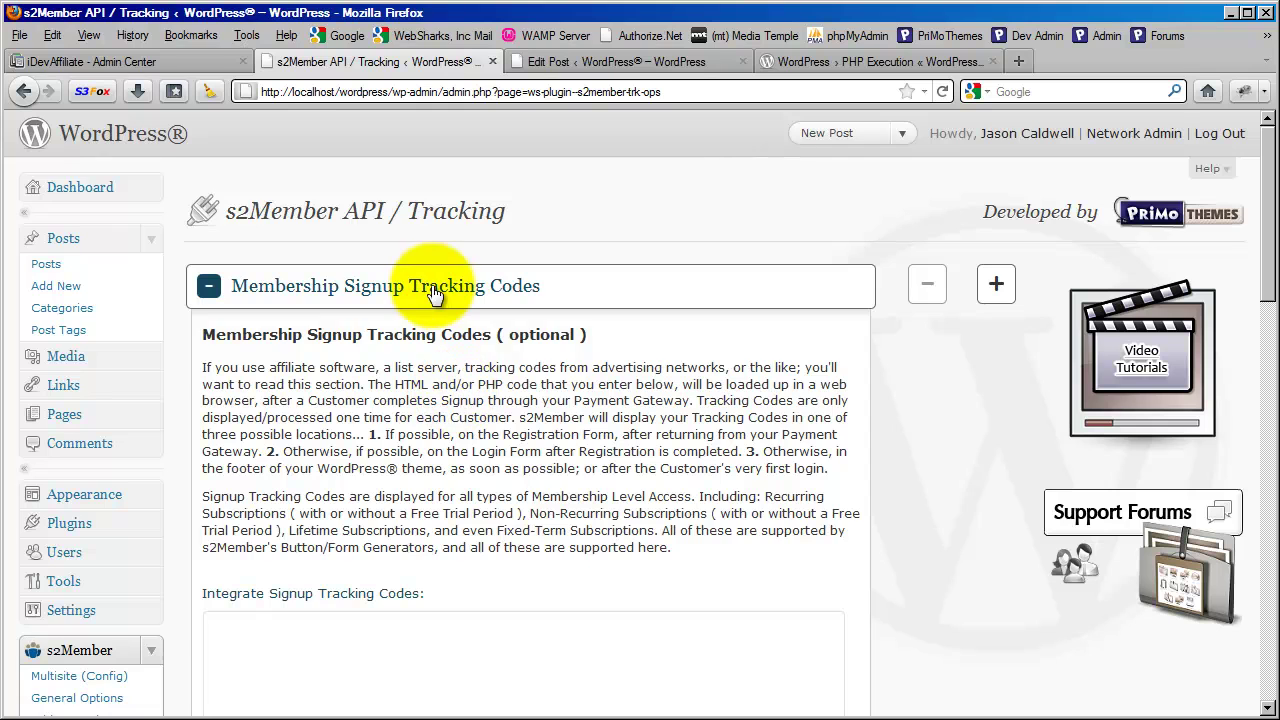
{"action": "scroll", "coordinate": [432, 290], "scroll_direction": "down", "scroll_amount": 8}
{"action": "scroll", "coordinate": [432, 297], "scroll_direction": "up", "scroll_amount": 8}
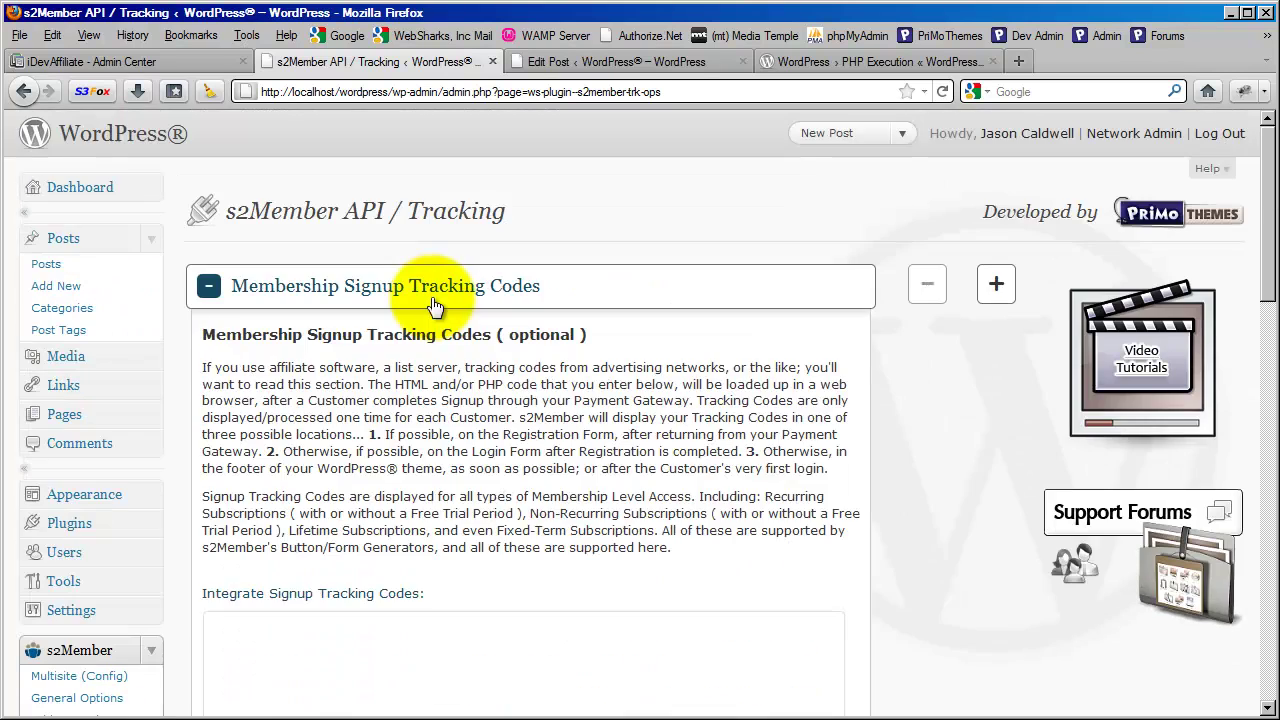
{"action": "left_click", "coordinate": [440, 300]}
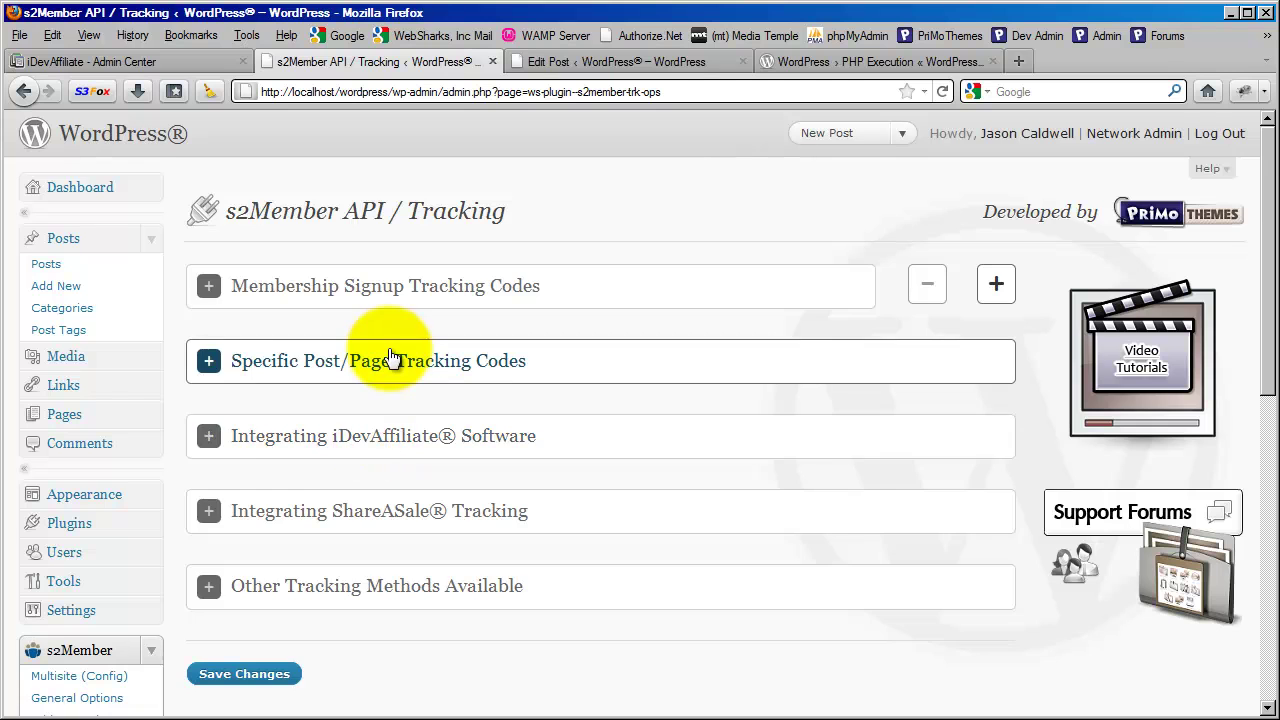
- Look over the empty Specific Post/Page Tracking Codes section
{"action": "left_click", "coordinate": [390, 352]}
{"action": "scroll", "coordinate": [400, 398], "scroll_direction": "down", "scroll_amount": 3}
{"action": "scroll", "coordinate": [400, 360], "scroll_direction": "up", "scroll_amount": 3}
{"action": "left_click", "coordinate": [399, 362]}
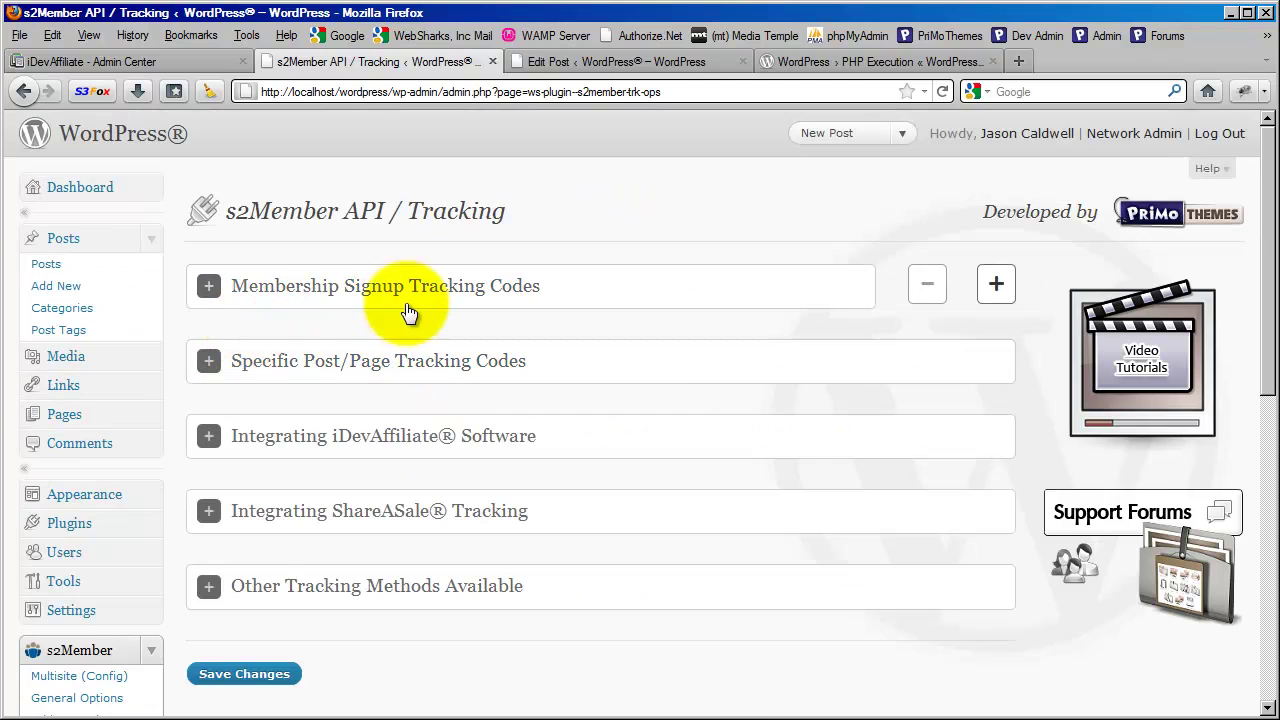
- Recheck both tracking code sections, then return to the iDevAffiliate Admin Center
{"action": "left_click", "coordinate": [395, 308]}
{"action": "scroll", "coordinate": [409, 343], "scroll_direction": "down", "scroll_amount": 3}
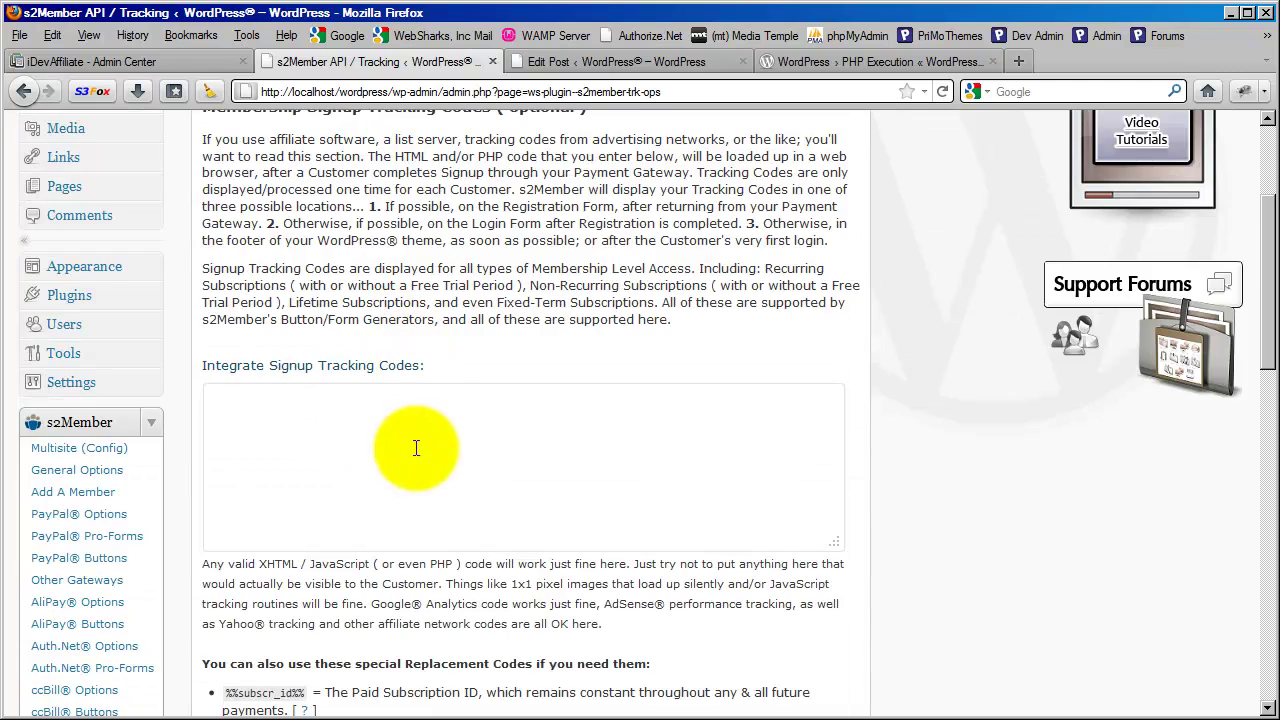
{"action": "scroll", "coordinate": [414, 449], "scroll_direction": "up", "scroll_amount": 3}
{"action": "left_click", "coordinate": [398, 308]}
{"action": "left_click", "coordinate": [391, 443]}
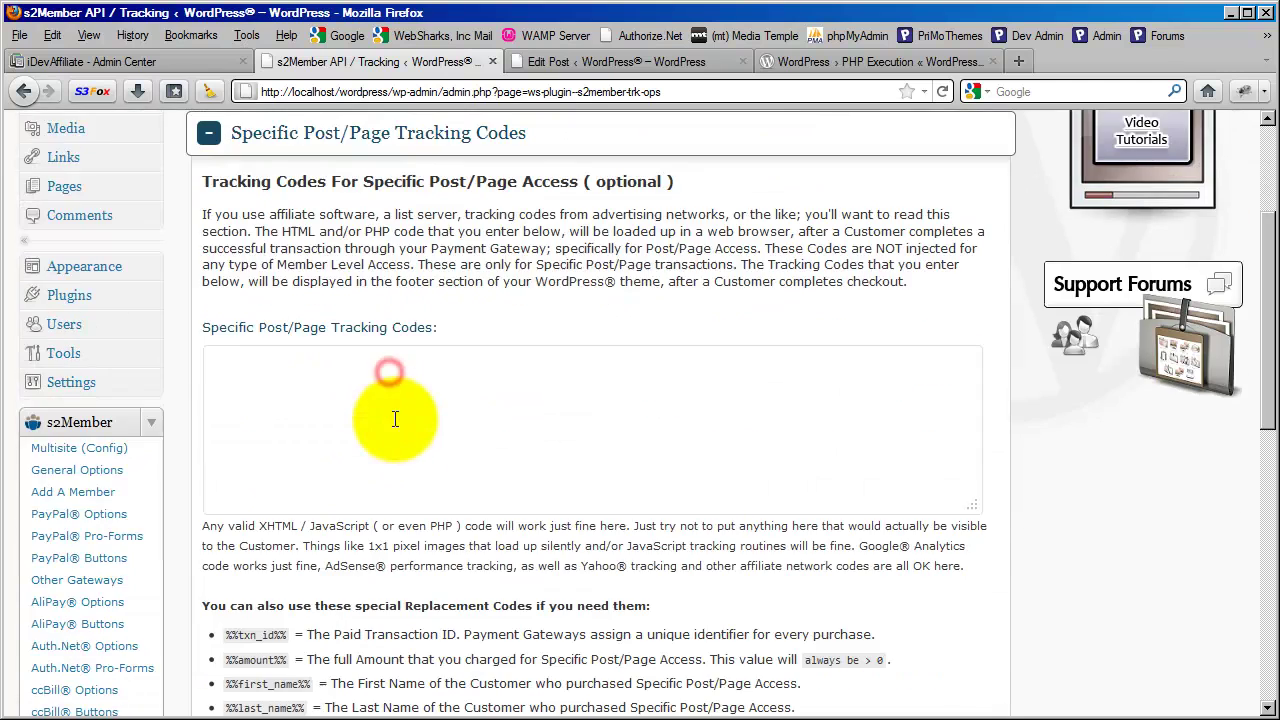
{"action": "scroll", "coordinate": [395, 419], "scroll_direction": "up", "scroll_amount": 3}
{"action": "left_click", "coordinate": [423, 362]}
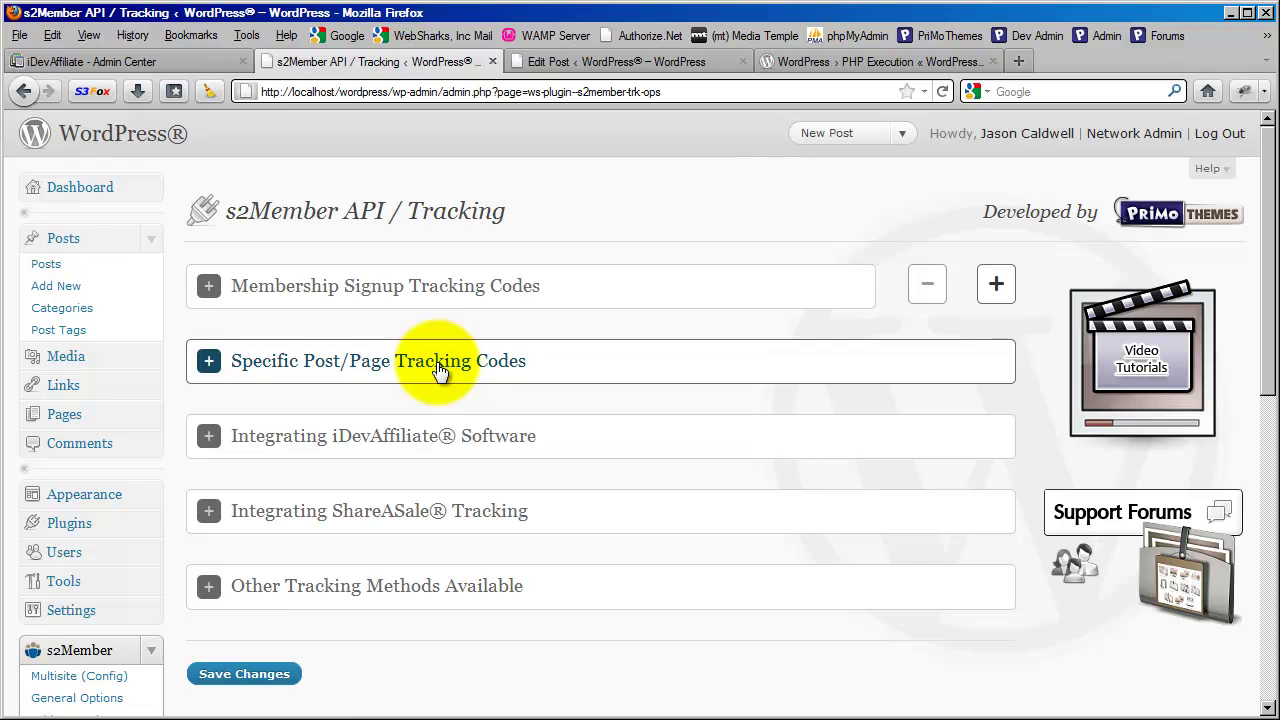
{"action": "left_click", "coordinate": [165, 62]}
- Enable the Generic Tracking Pixel in the Shopping Cart Integration Wizard
{"action": "scroll", "coordinate": [480, 320], "scroll_direction": "up", "scroll_amount": 1}
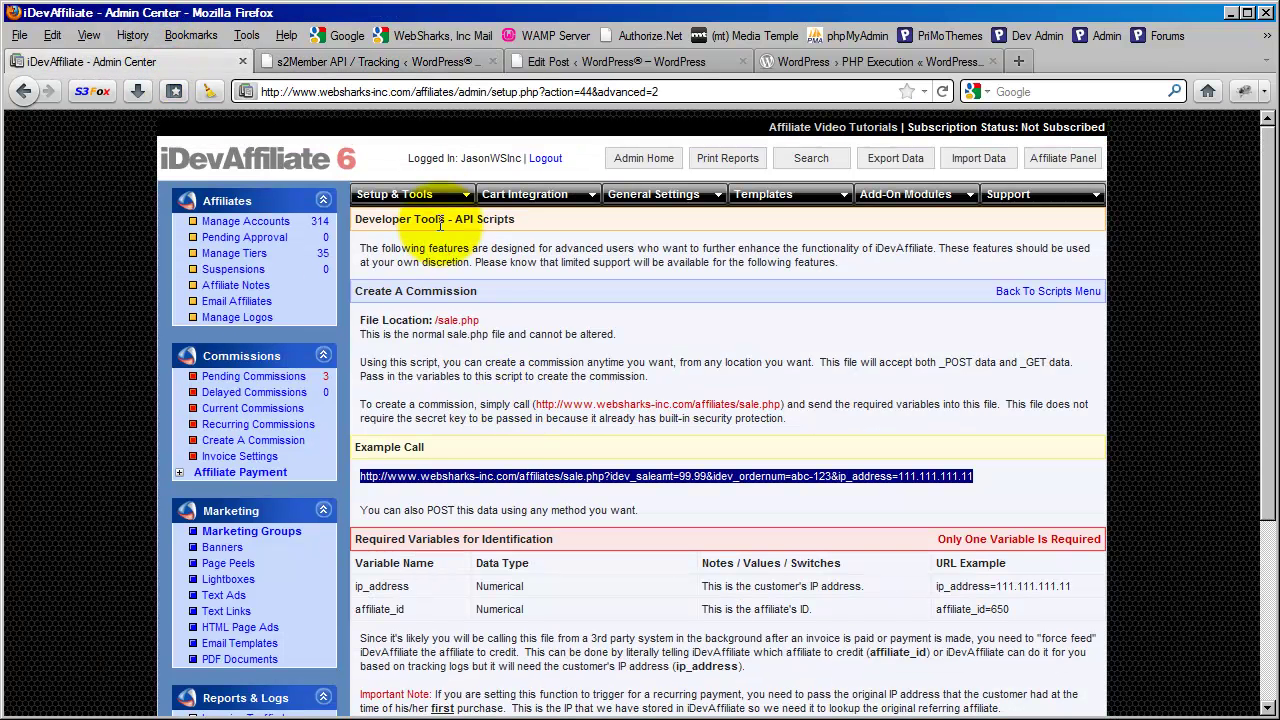
{"action": "mouse_move", "coordinate": [430, 203]}
{"action": "mouse_move", "coordinate": [560, 194]}
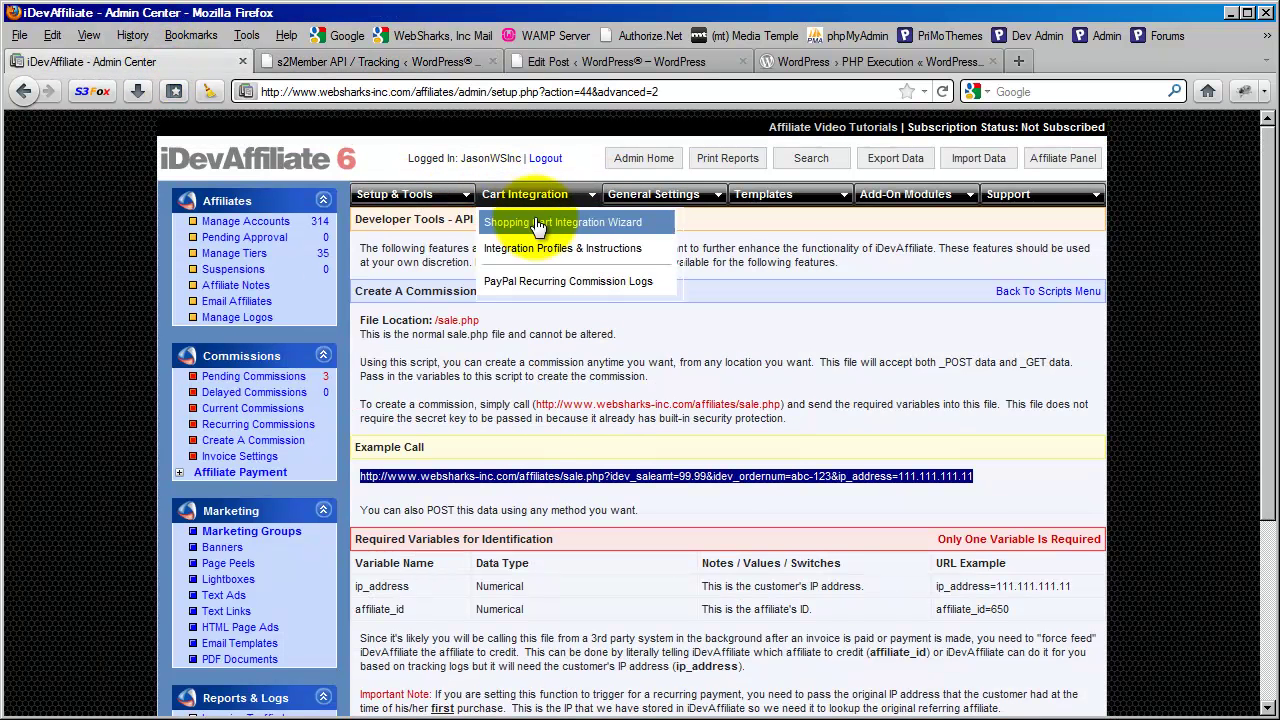
{"action": "left_click", "coordinate": [540, 224]}
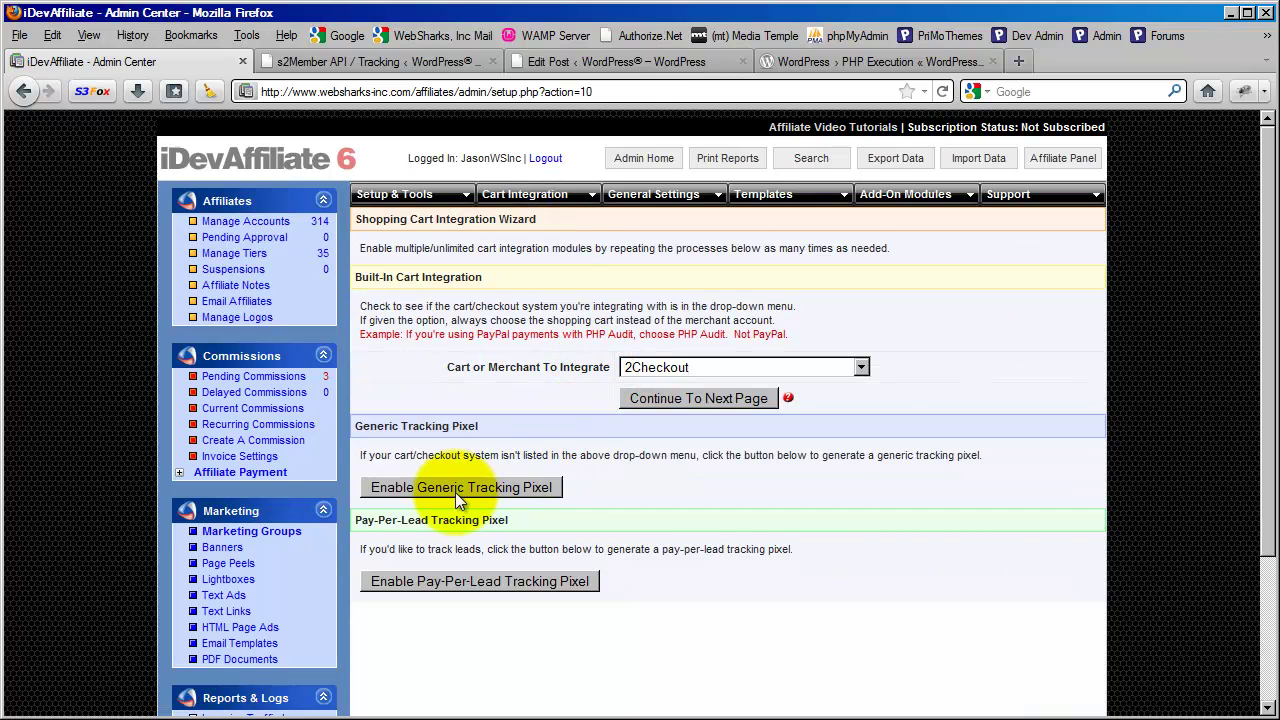
{"action": "left_click", "coordinate": [458, 490]}
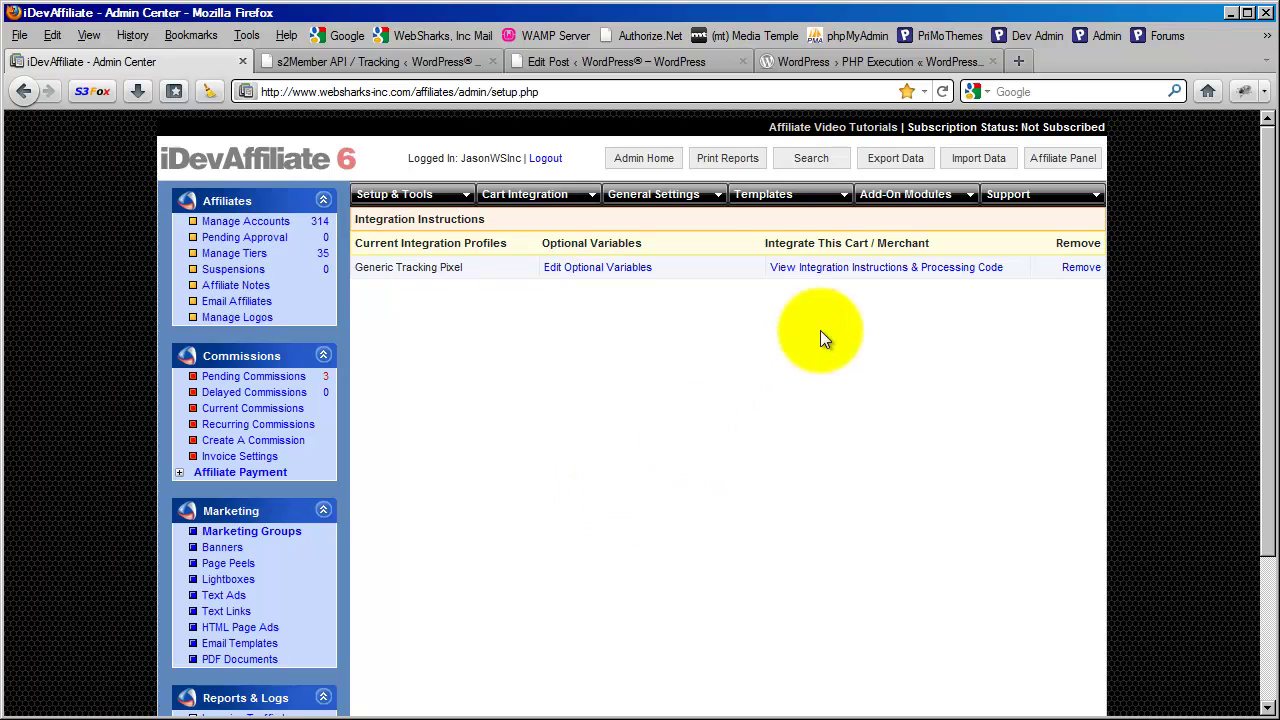
- Show the pixel's processing code down to the Option 3 sale.php call with profile=72198
{"action": "left_click", "coordinate": [838, 267]}
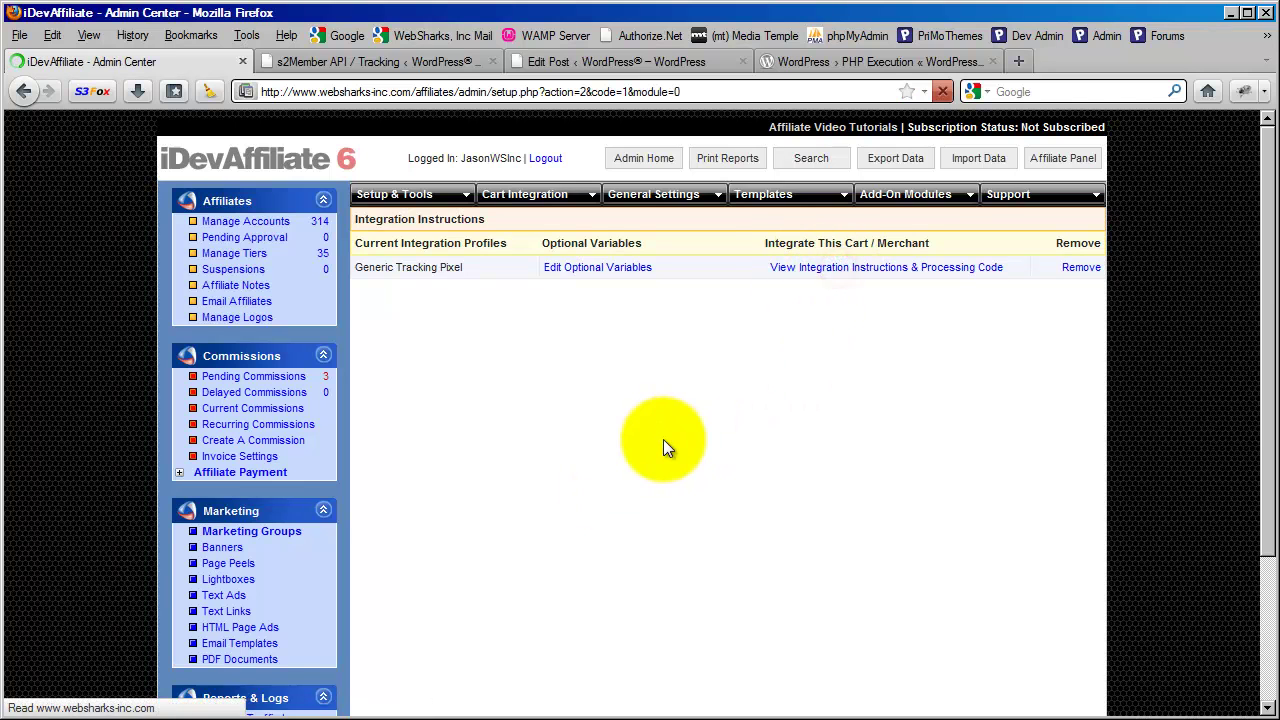
{"action": "scroll", "coordinate": [600, 420], "scroll_direction": "down", "scroll_amount": 5}
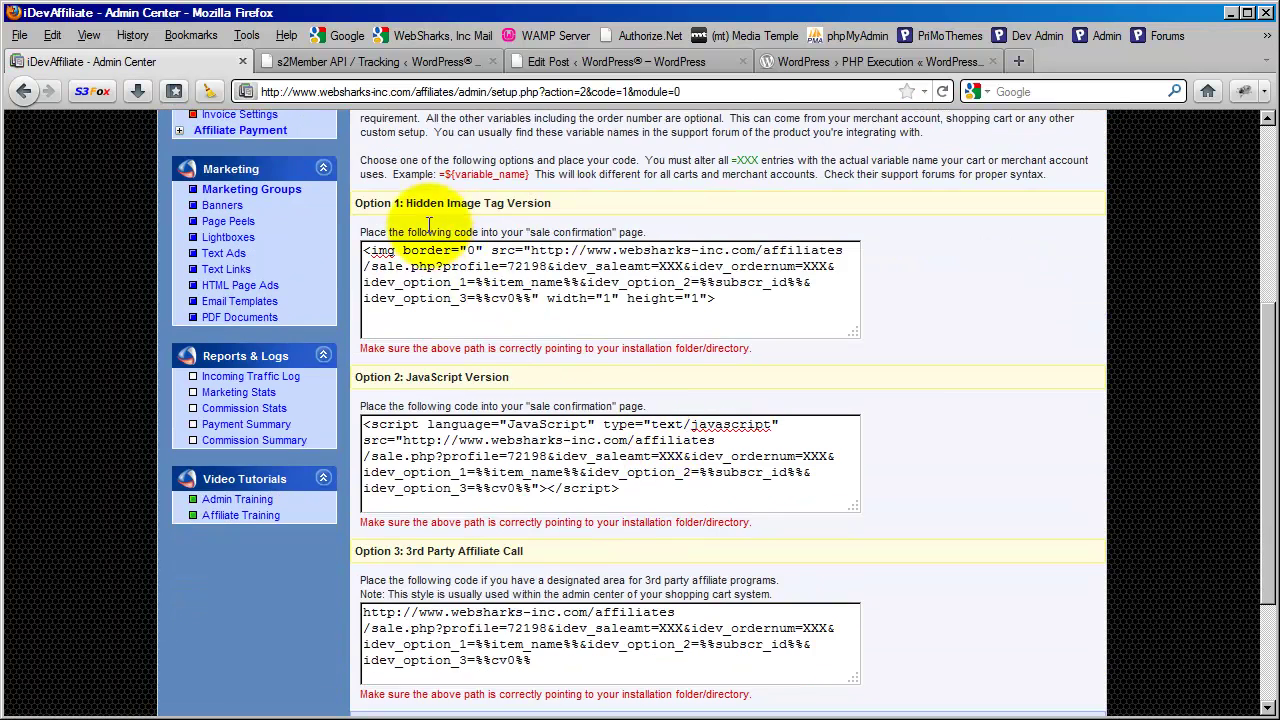
{"action": "scroll", "coordinate": [500, 410], "scroll_direction": "down", "scroll_amount": 3}
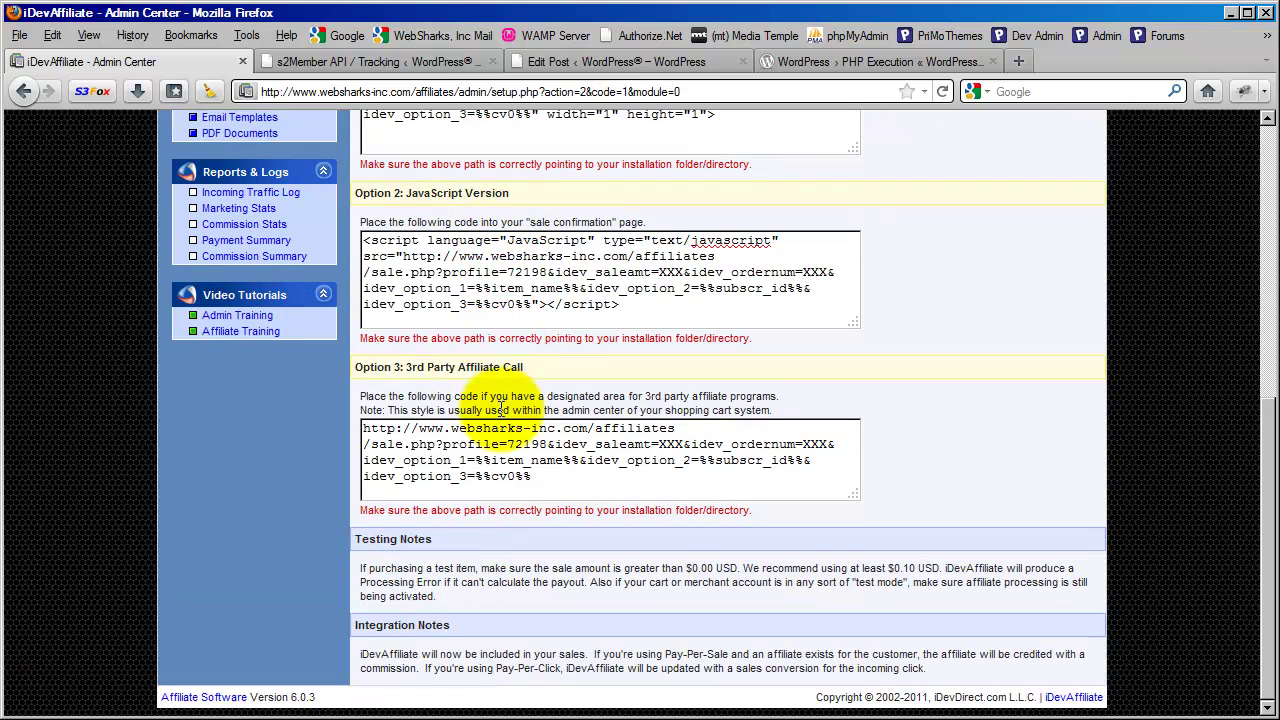